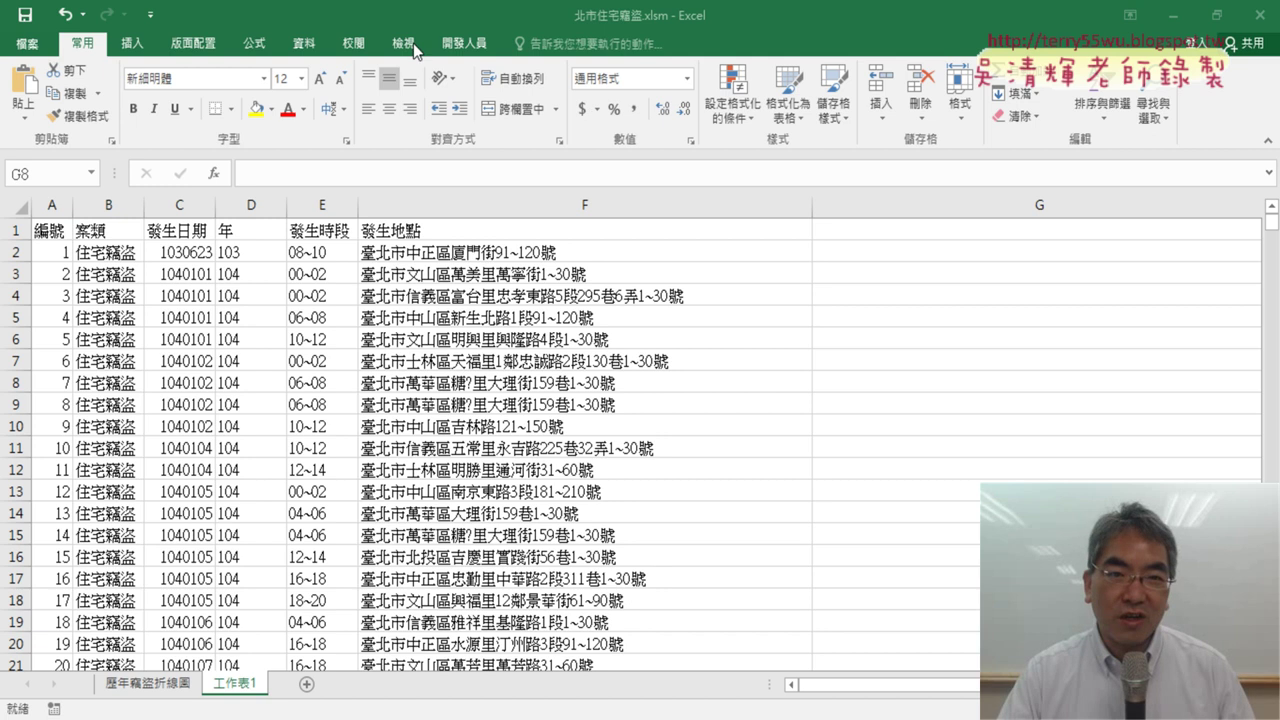
- From the Developer tab, draw a Form Control button across G2:G3
click(465, 43)
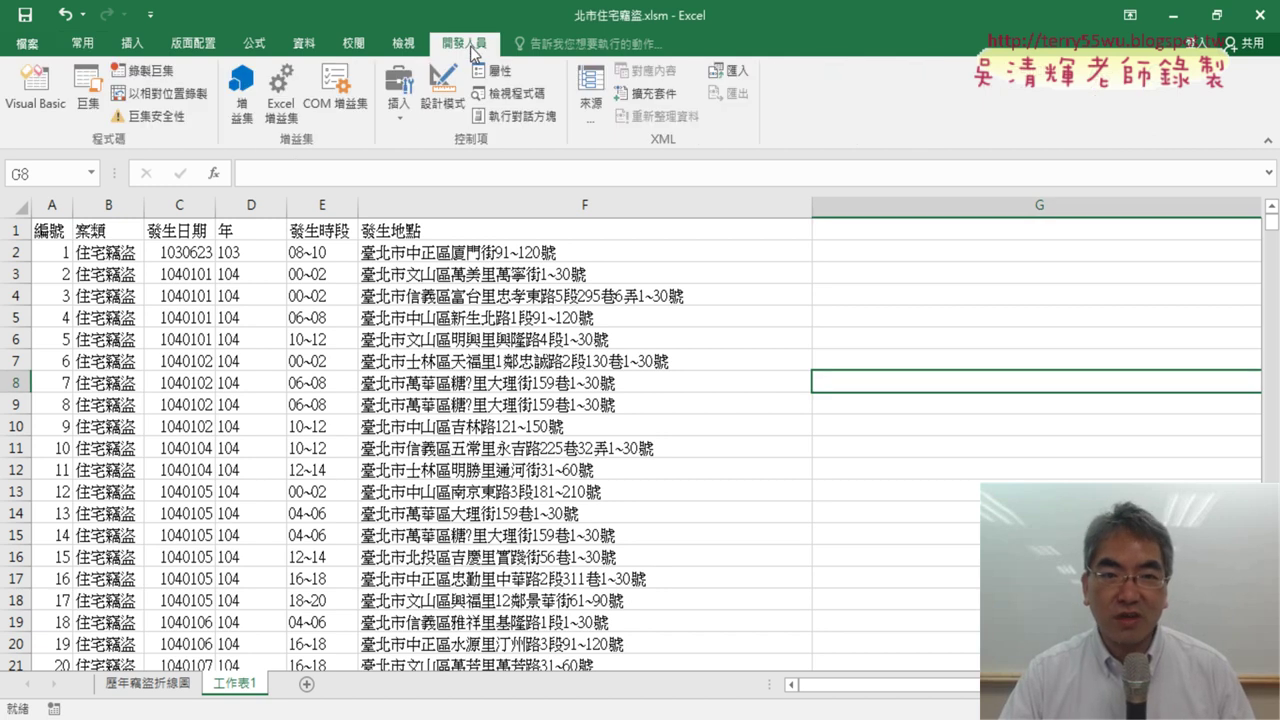
click(399, 90)
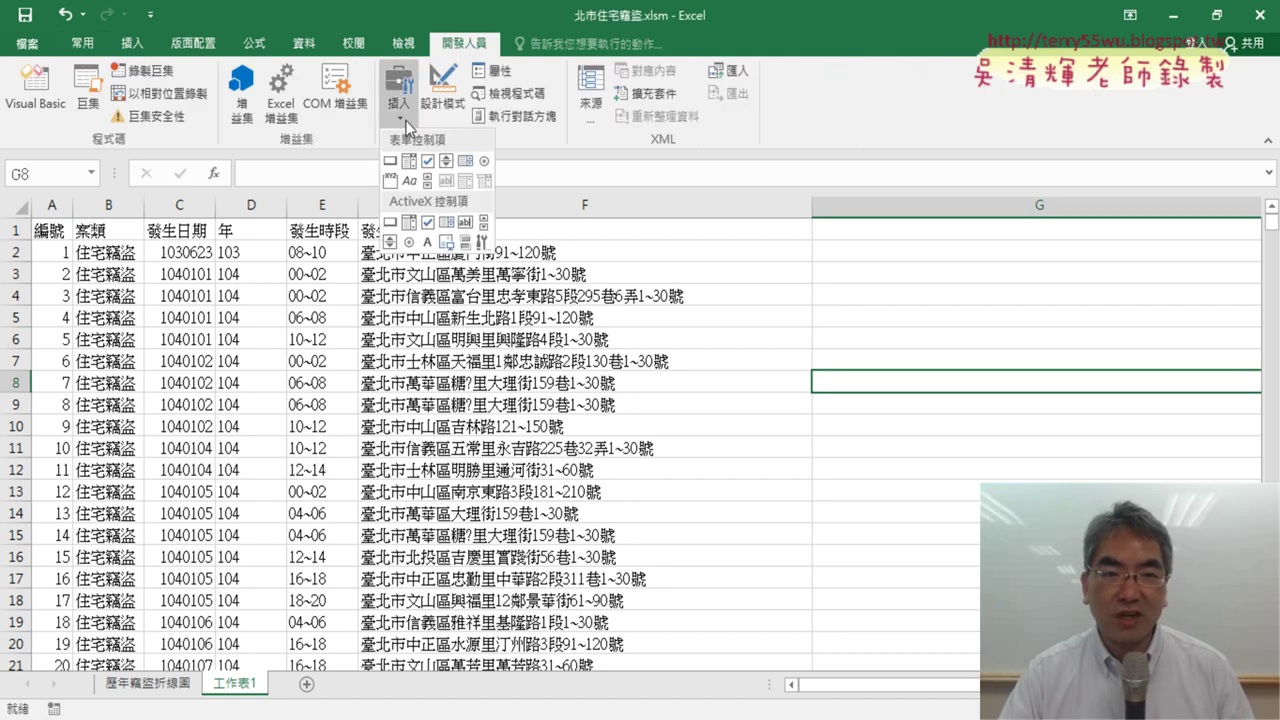
click(390, 168)
drag(807, 246, 998, 294)
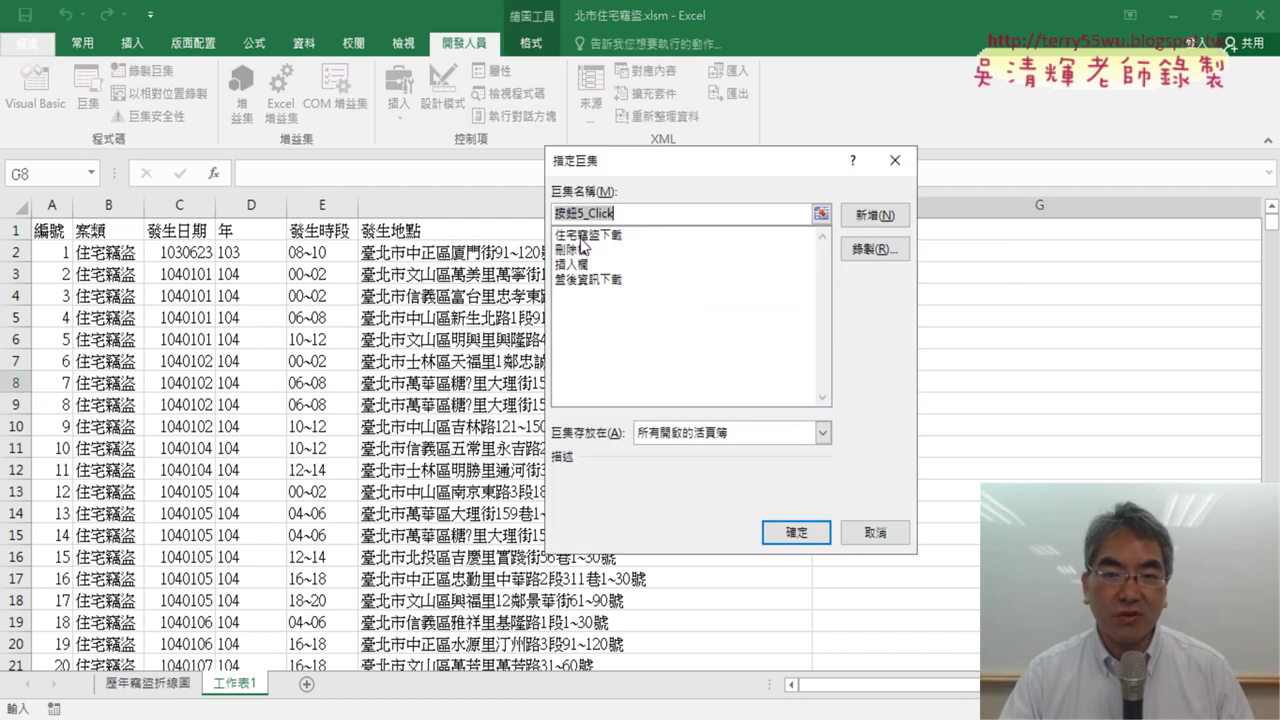
- Assign the 住宅竊盜下載 macro to the new button, copying the macro name
click(592, 235)
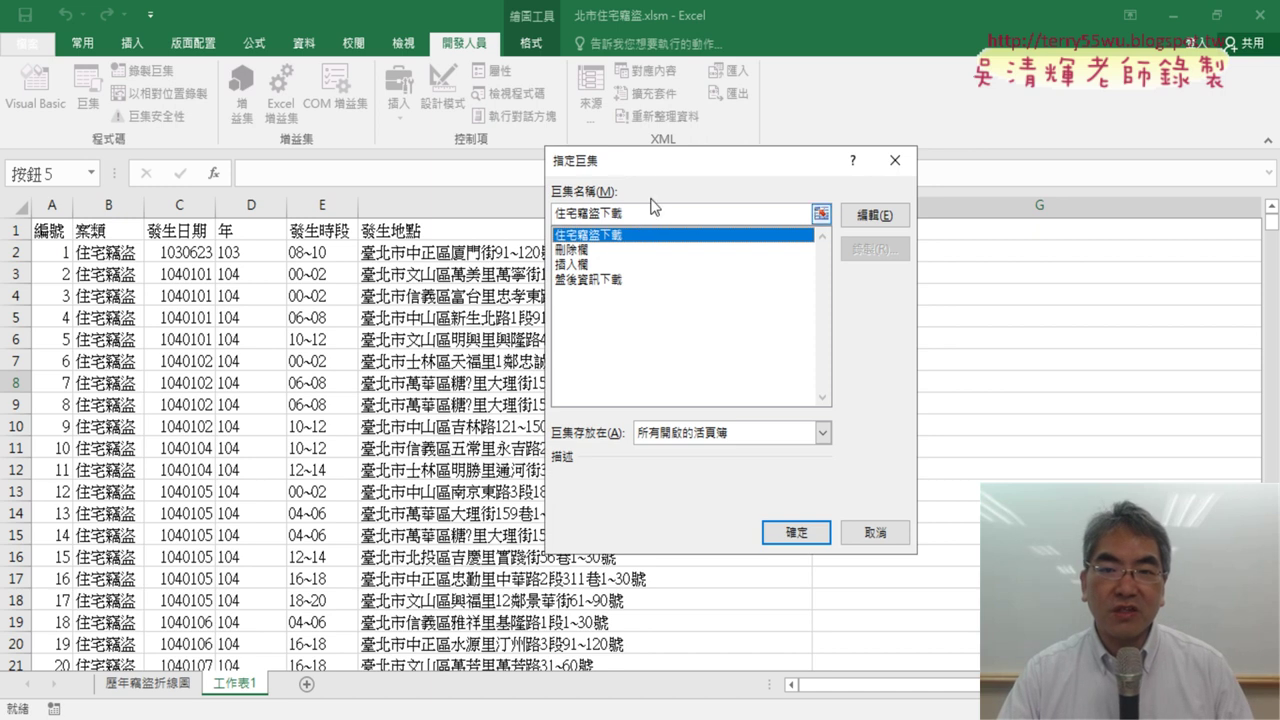
drag(672, 161, 544, 197)
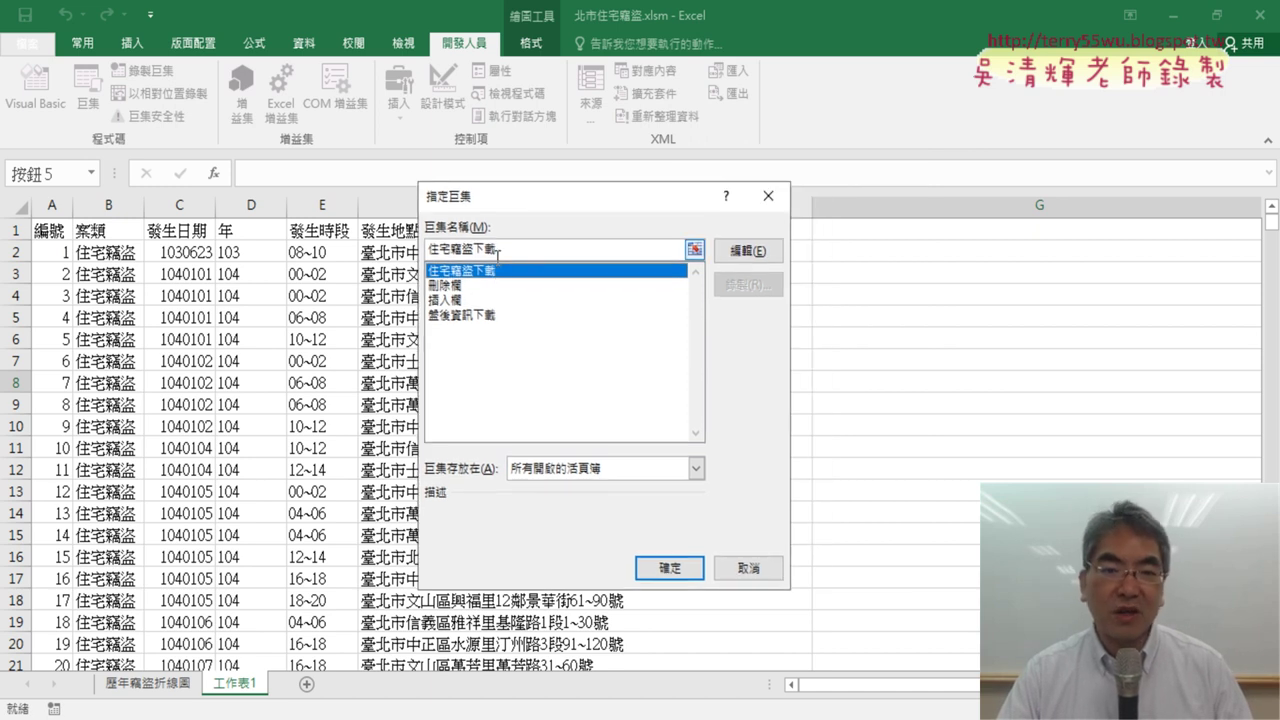
double_click(460, 249)
right_click(478, 256)
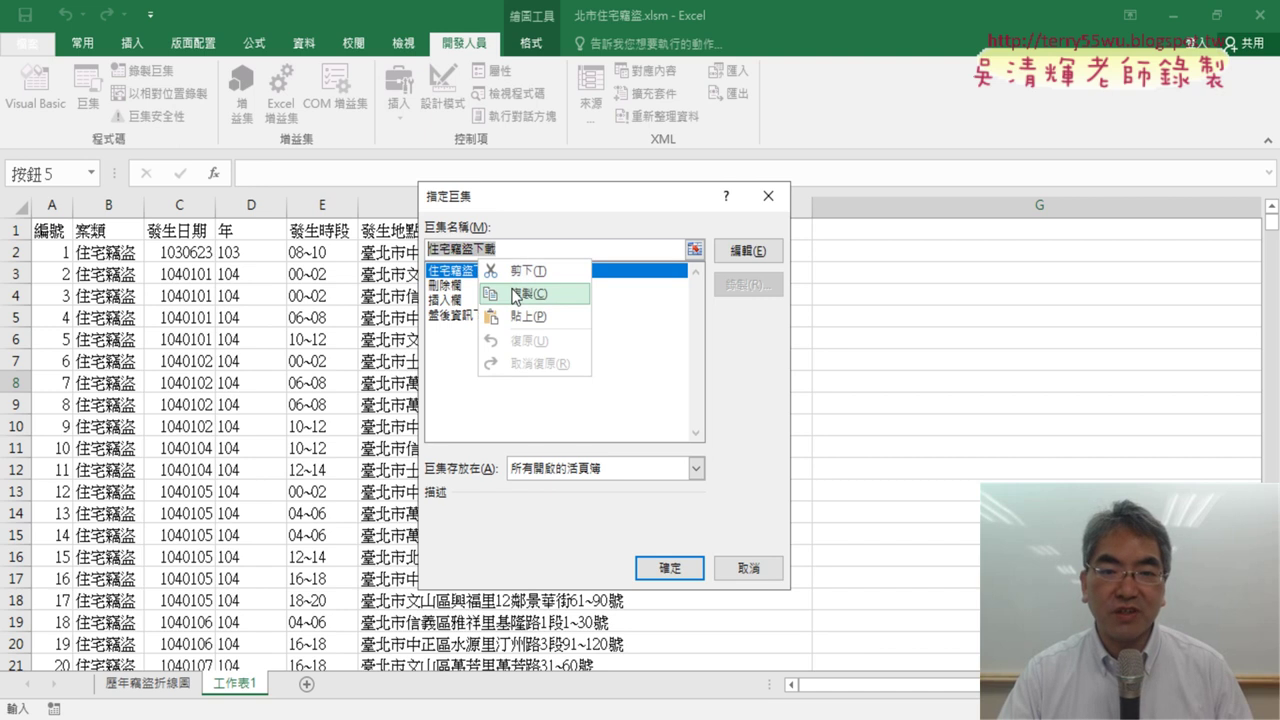
click(514, 295)
click(670, 568)
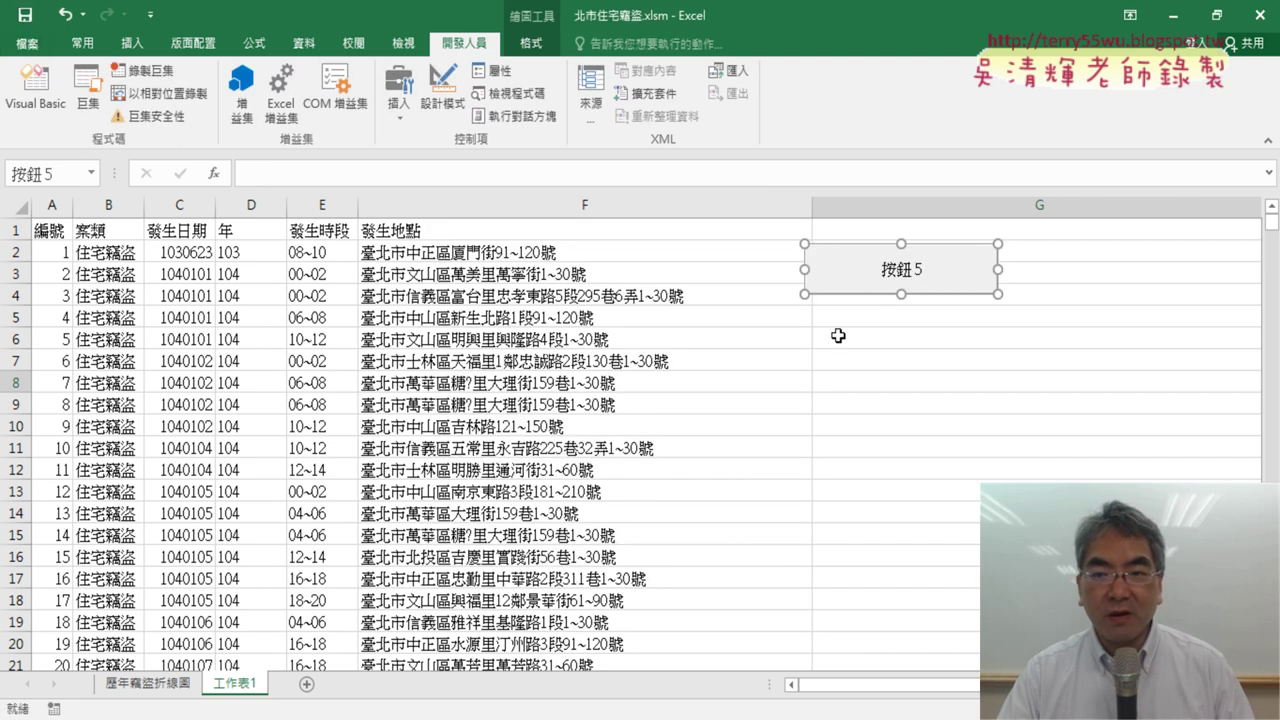
- Replace the button's default caption with 住宅竊盜下載
click(887, 268)
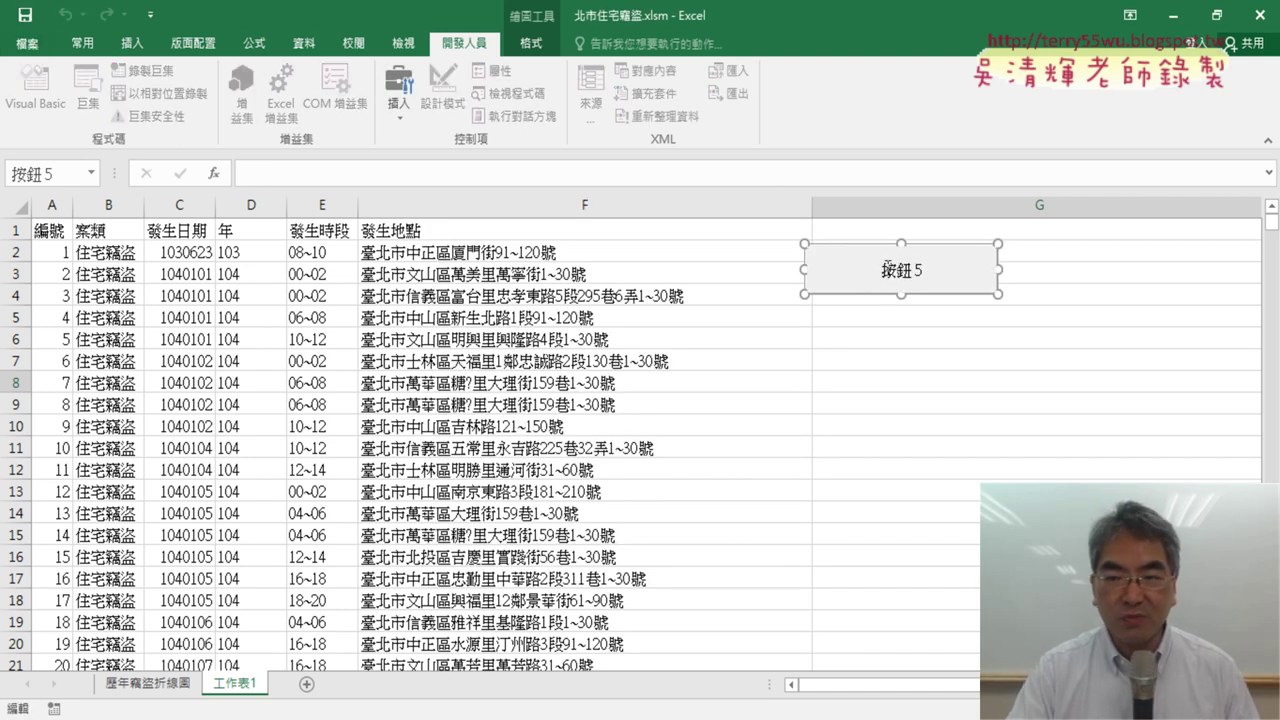
key(ctrl+a)
key(Delete)
key(ctrl+v)
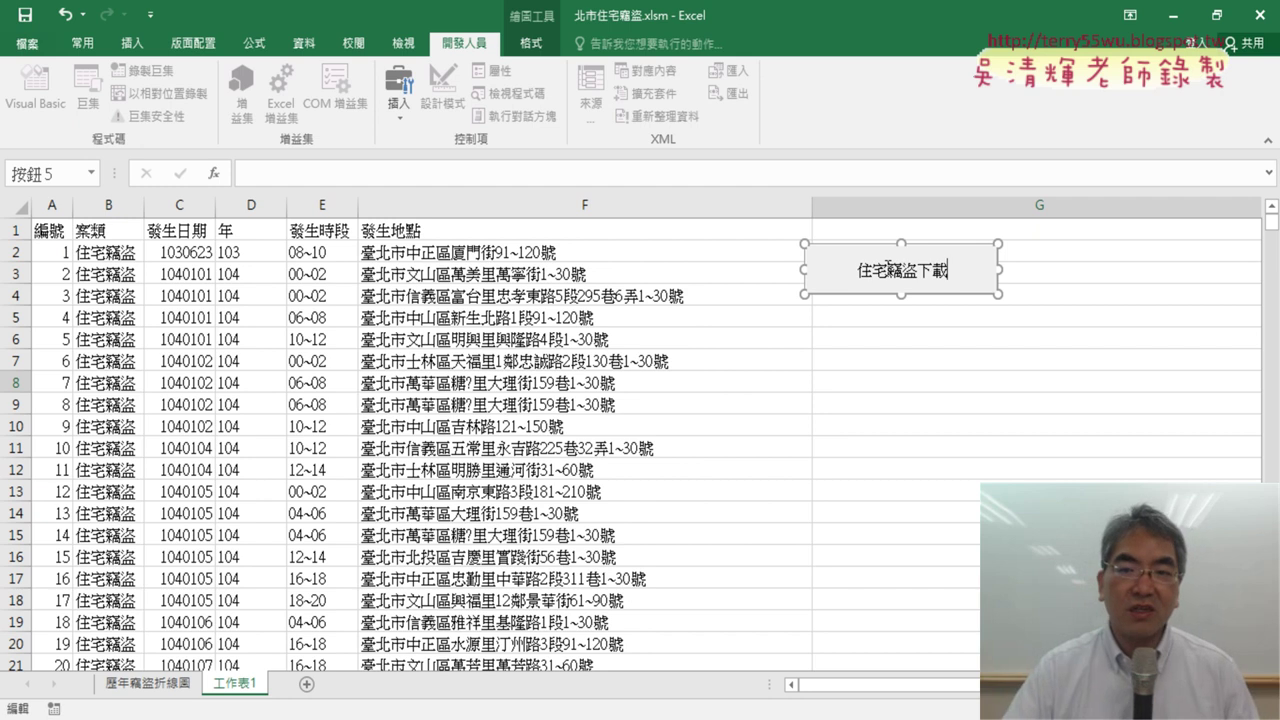
click(955, 411)
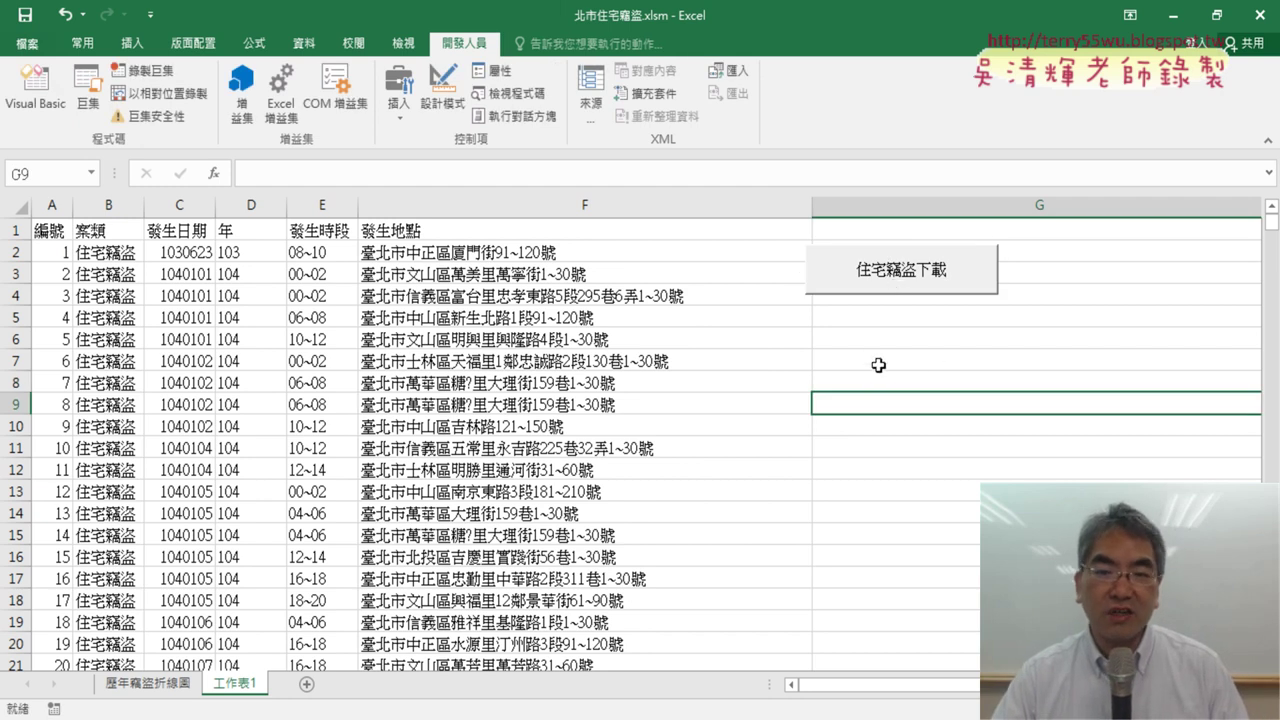
- Copy the 住宅竊盜下載 button and paste two copies near F5 and F8
right_click(903, 283)
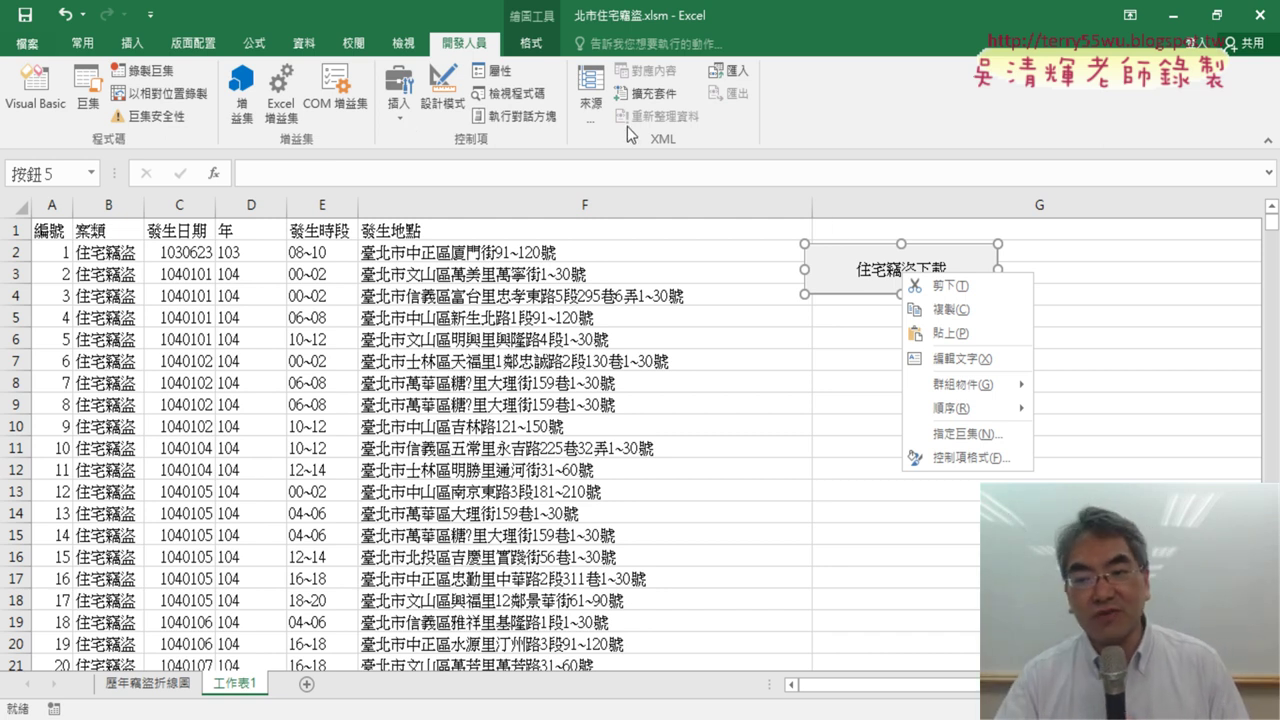
click(941, 307)
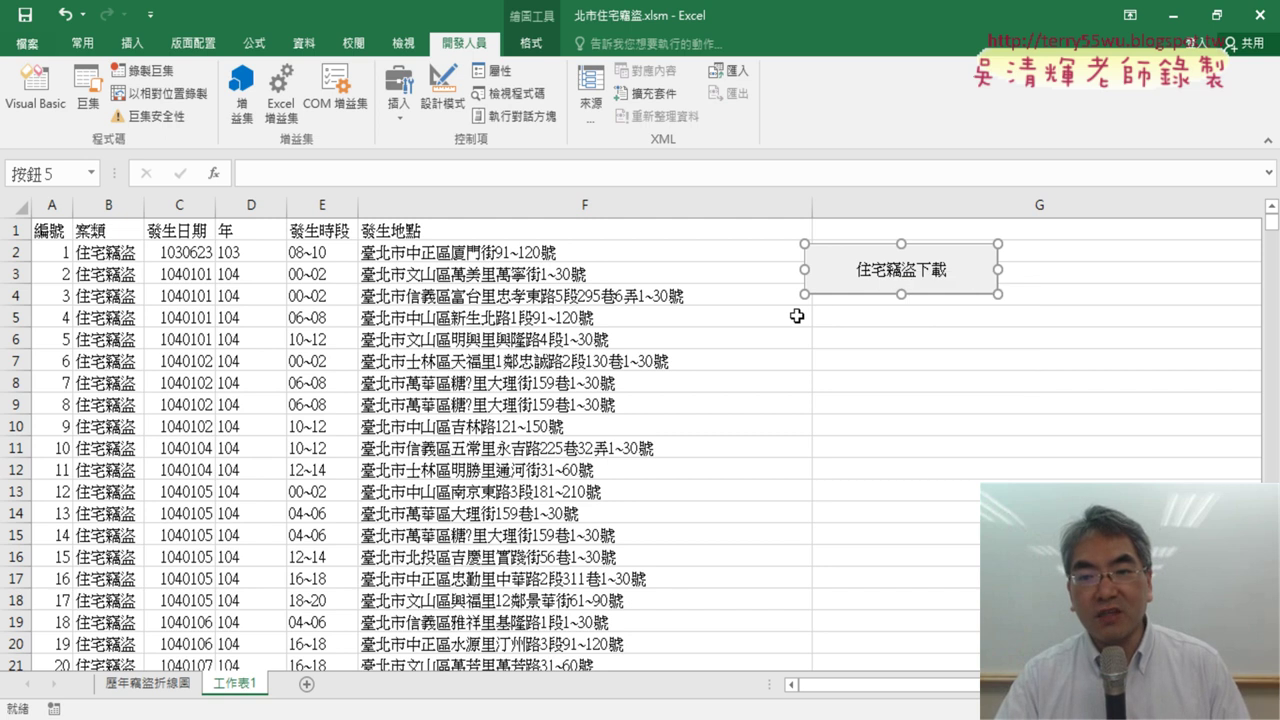
click(796, 318)
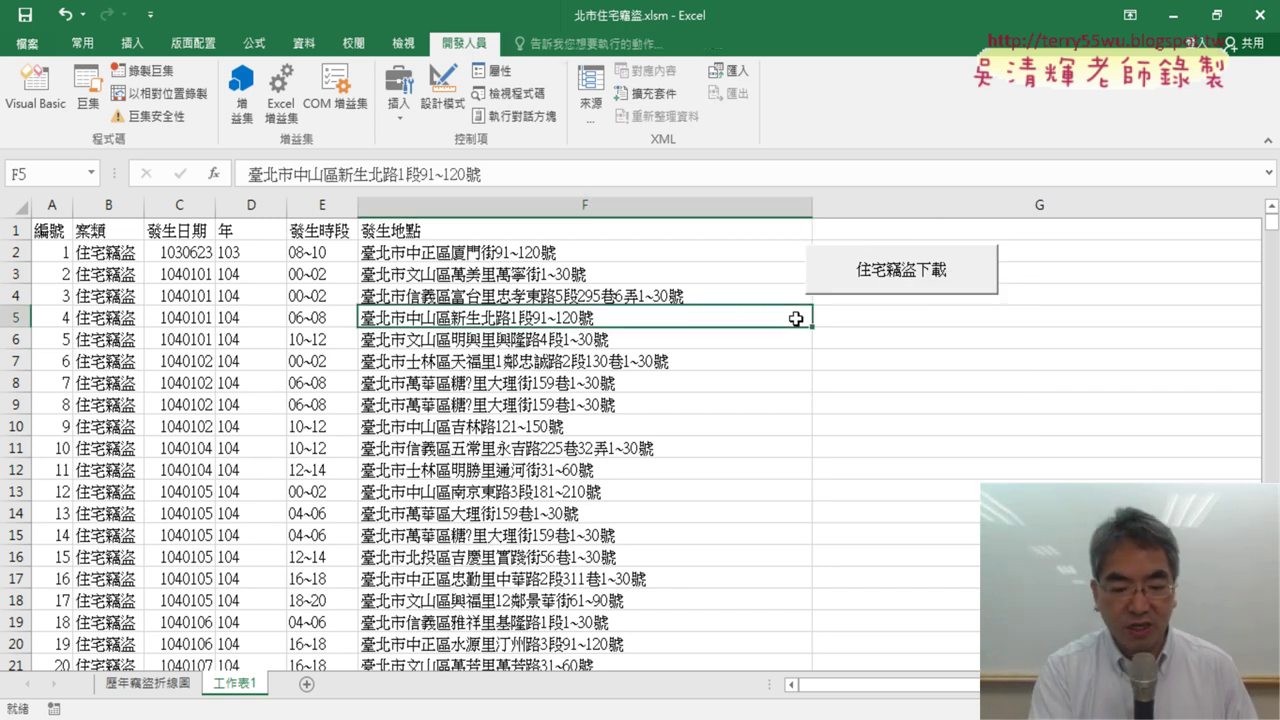
key(ctrl+v)
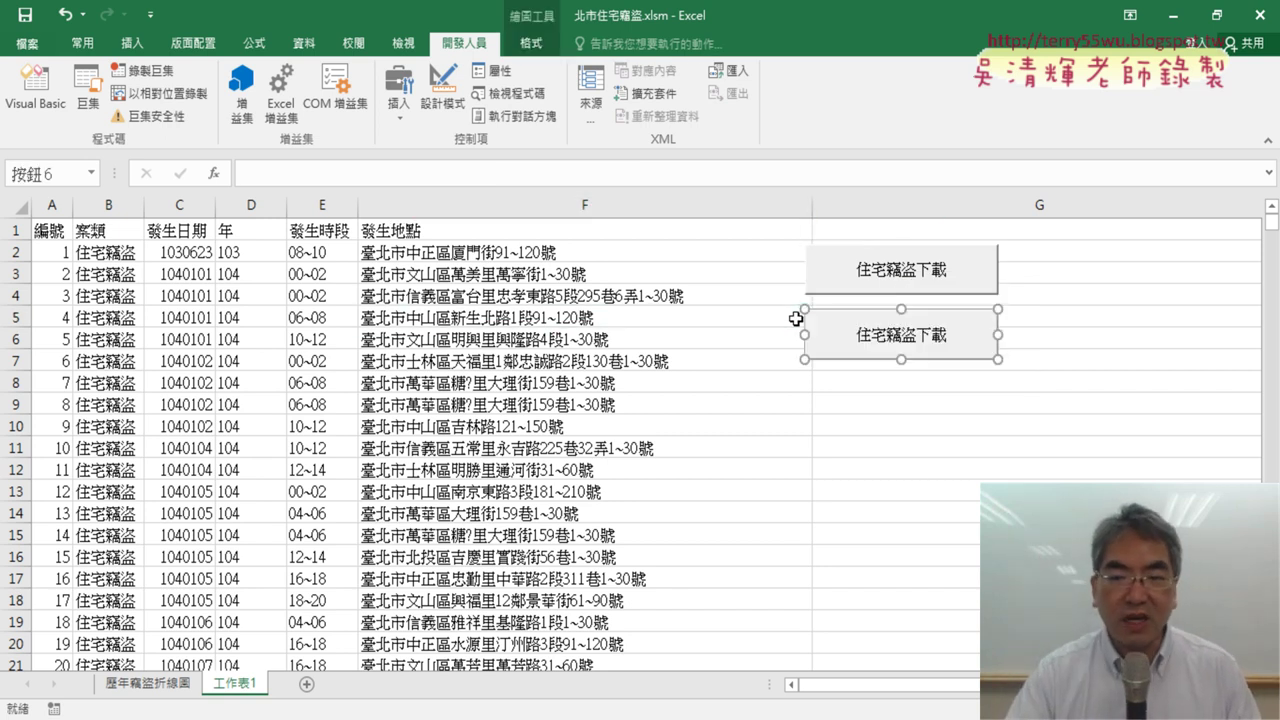
click(790, 380)
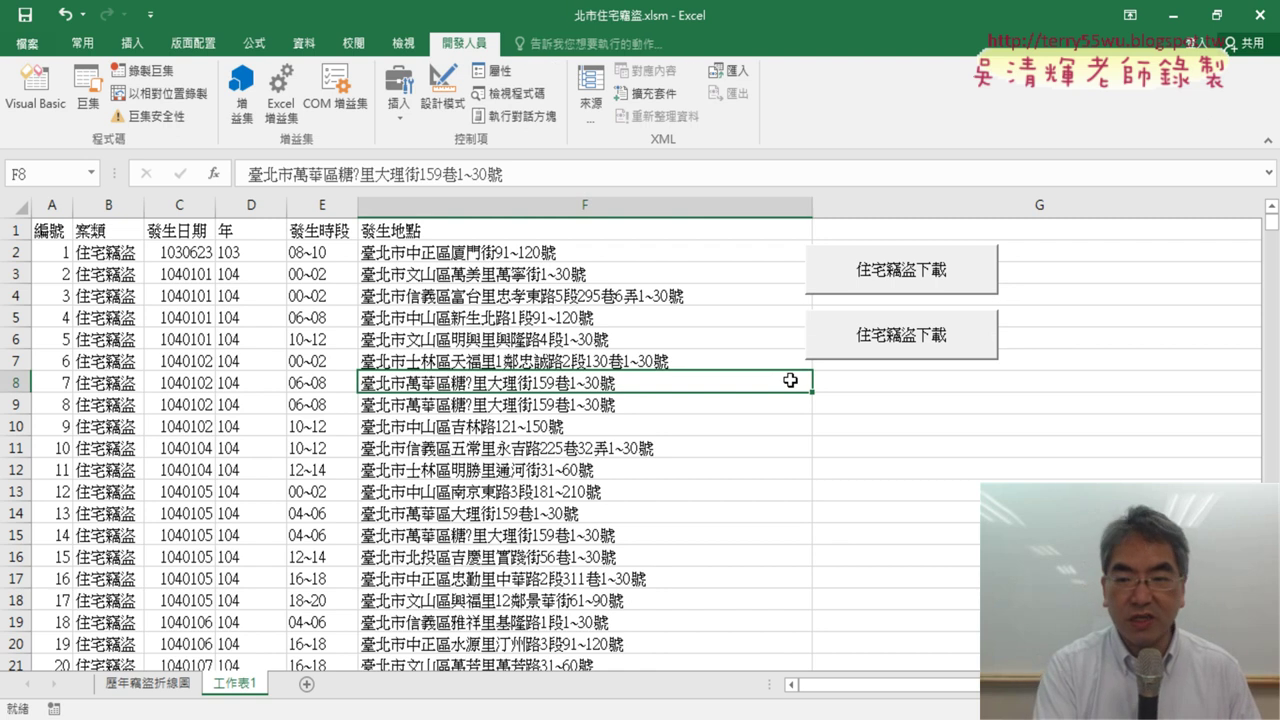
key(ctrl+v)
- Link the middle button to the 插入欄 macro and caption it 插入欄
right_click(890, 356)
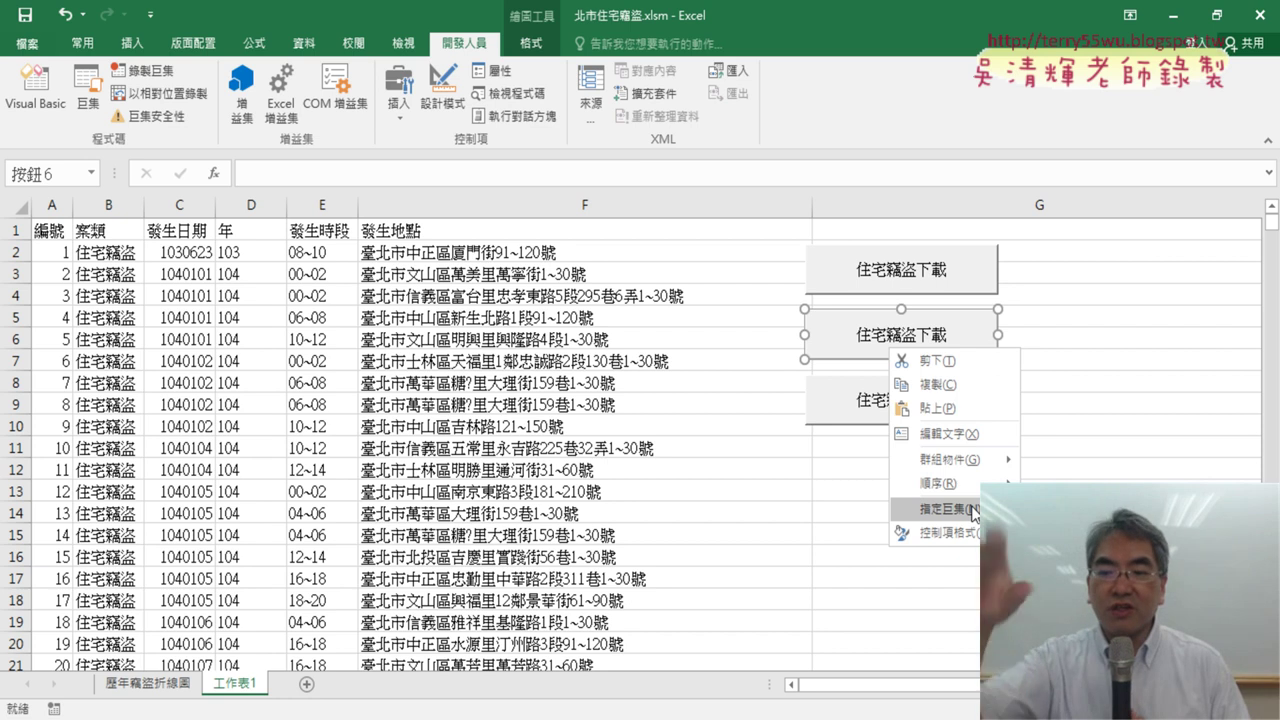
click(945, 509)
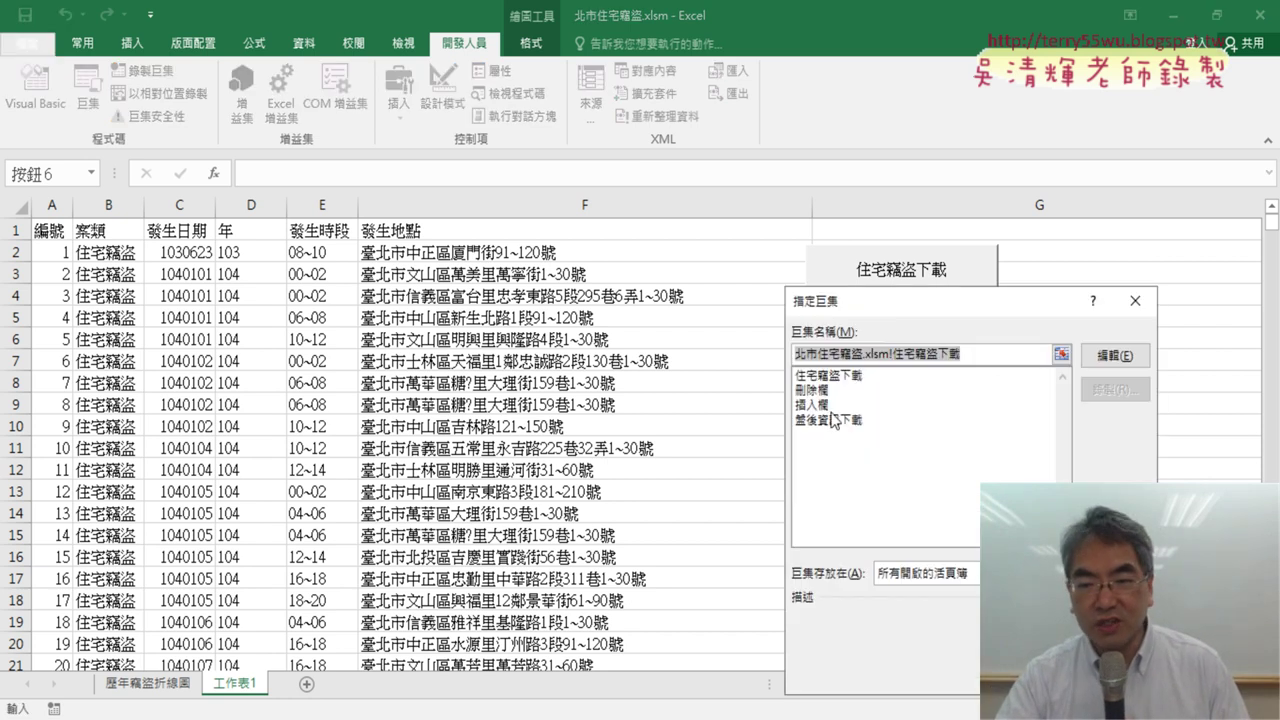
click(818, 406)
drag(832, 355, 794, 355)
key(ctrl+c)
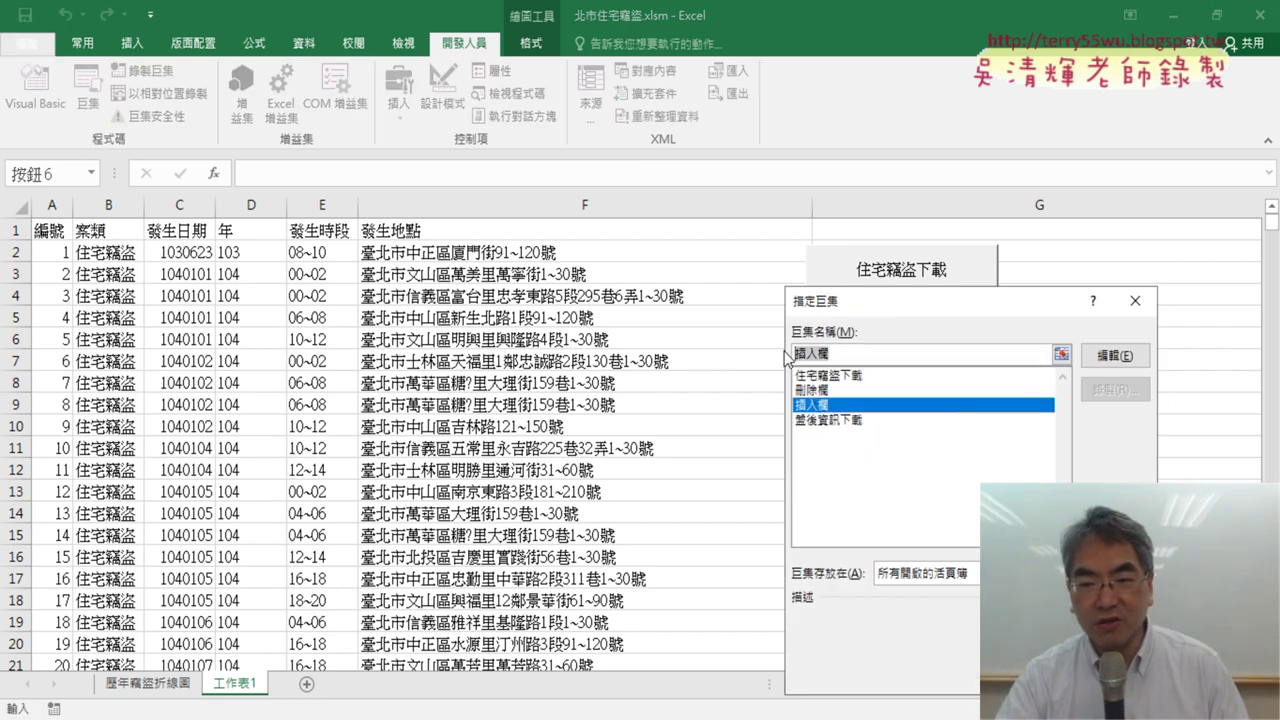
right_click(797, 355)
click(843, 390)
click(1032, 672)
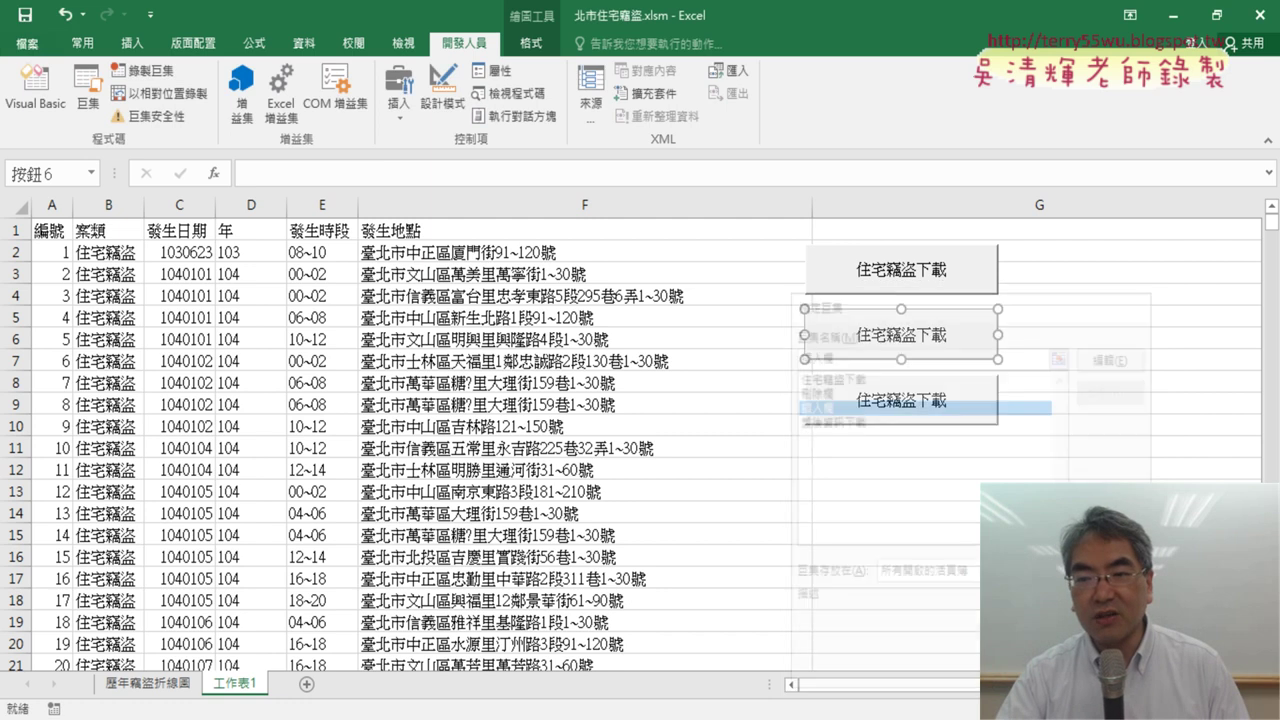
key(Delete)
key(Delete)
key(Delete)
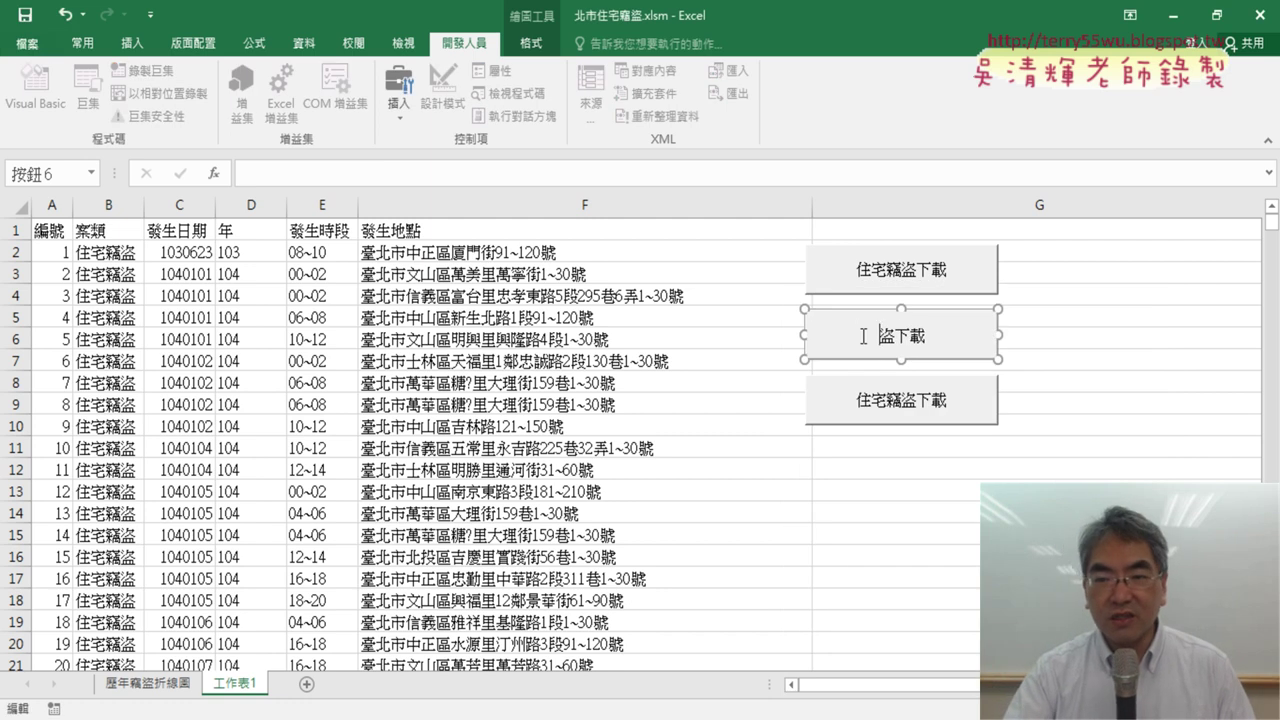
key(Delete)
key(Delete)
key(Delete)
key(ctrl+v)
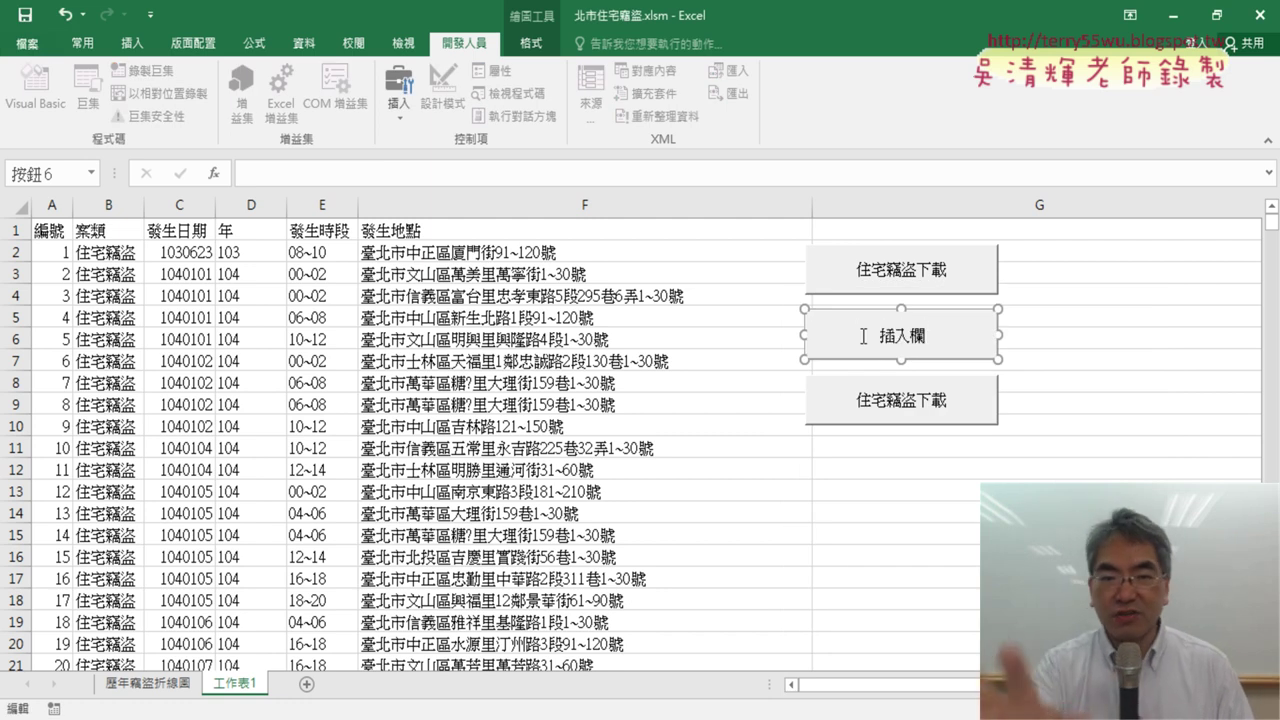
- Link the third button to the 刪除欄 macro and clear its old caption
right_click(928, 402)
click(960, 561)
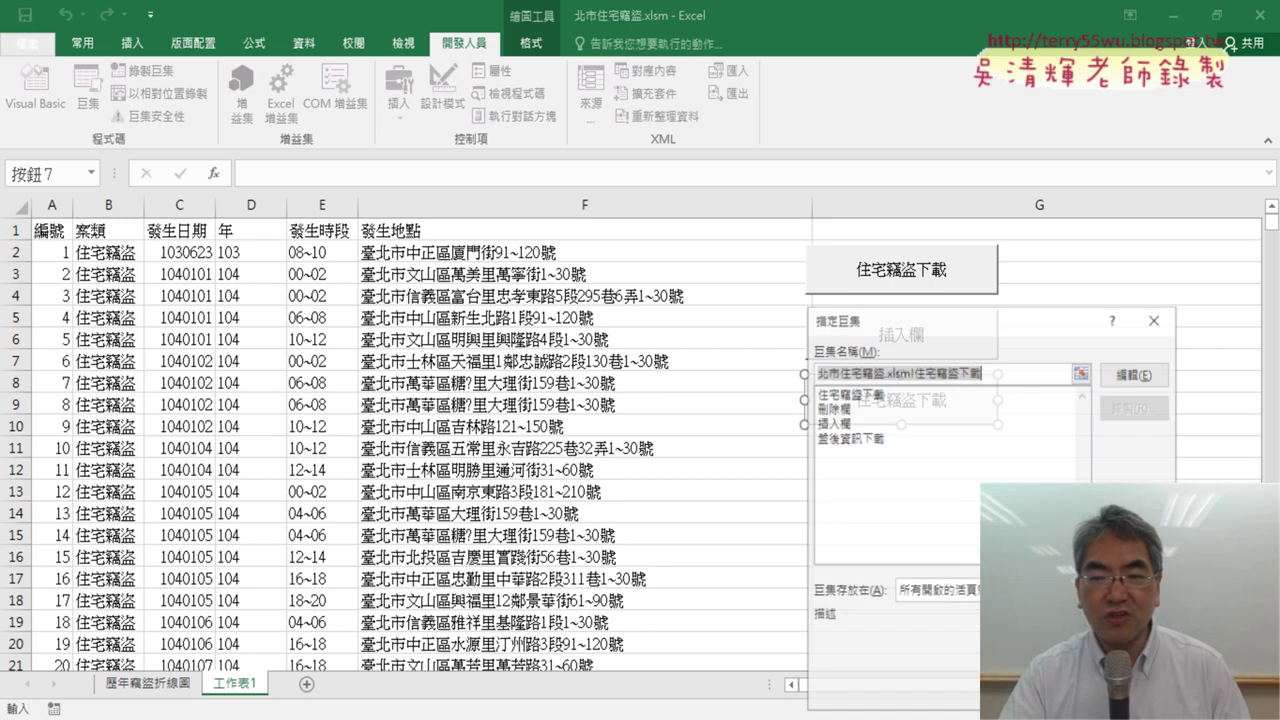
click(851, 408)
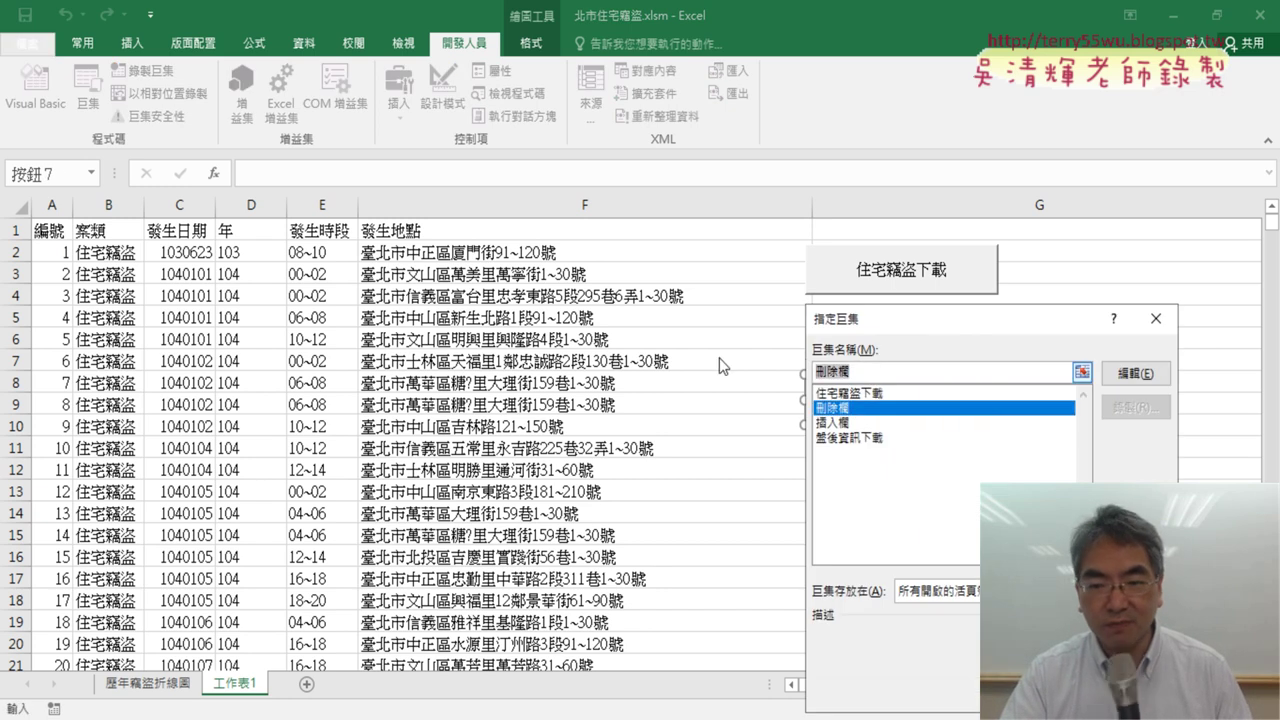
key(Return)
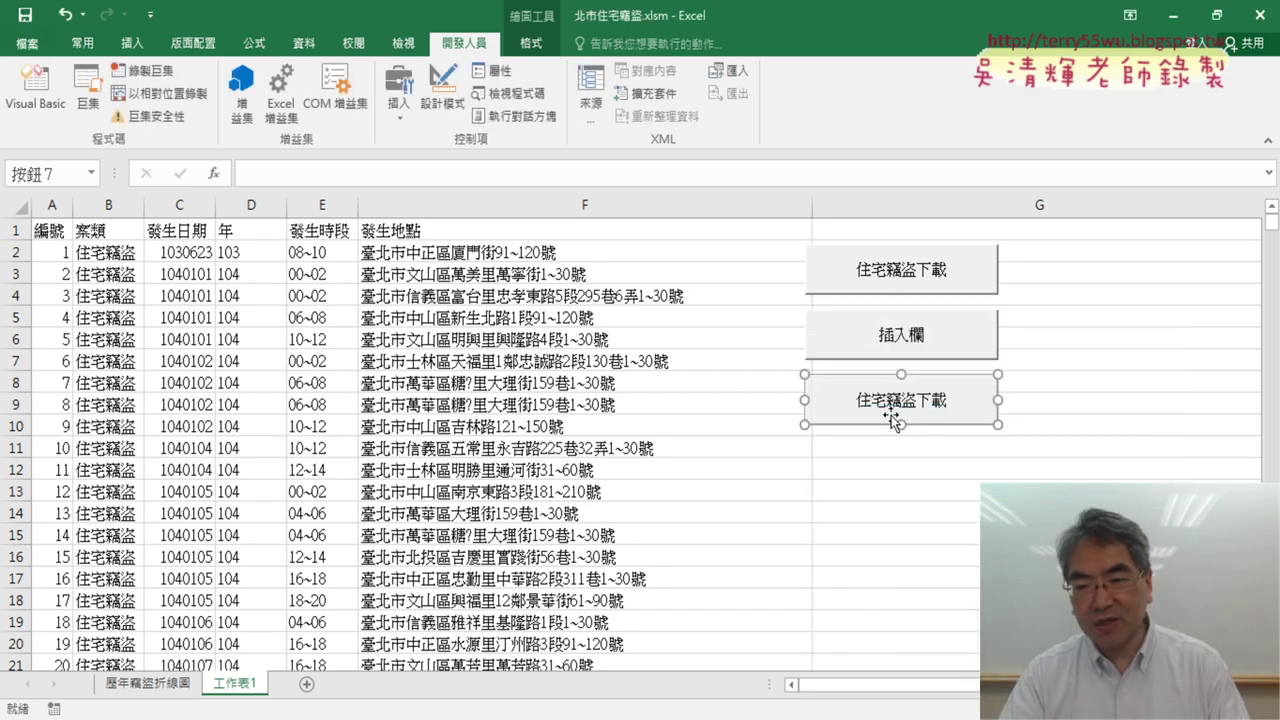
click(860, 398)
key(Delete)
key(Delete)
key(Delete)
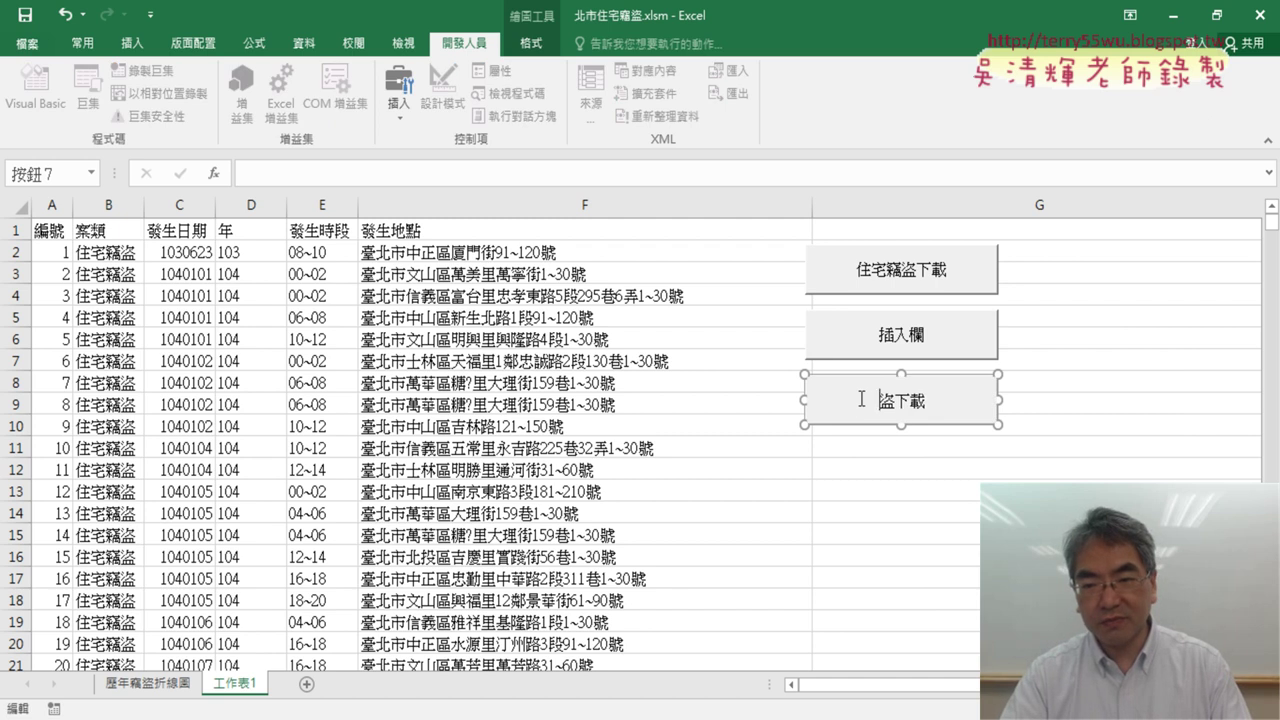
key(Delete)
key(Delete)
key(Delete)
- Caption the third button 刪除欄, then test it and 插入欄 to remove and restore column D
text(刪除欄)
click(946, 530)
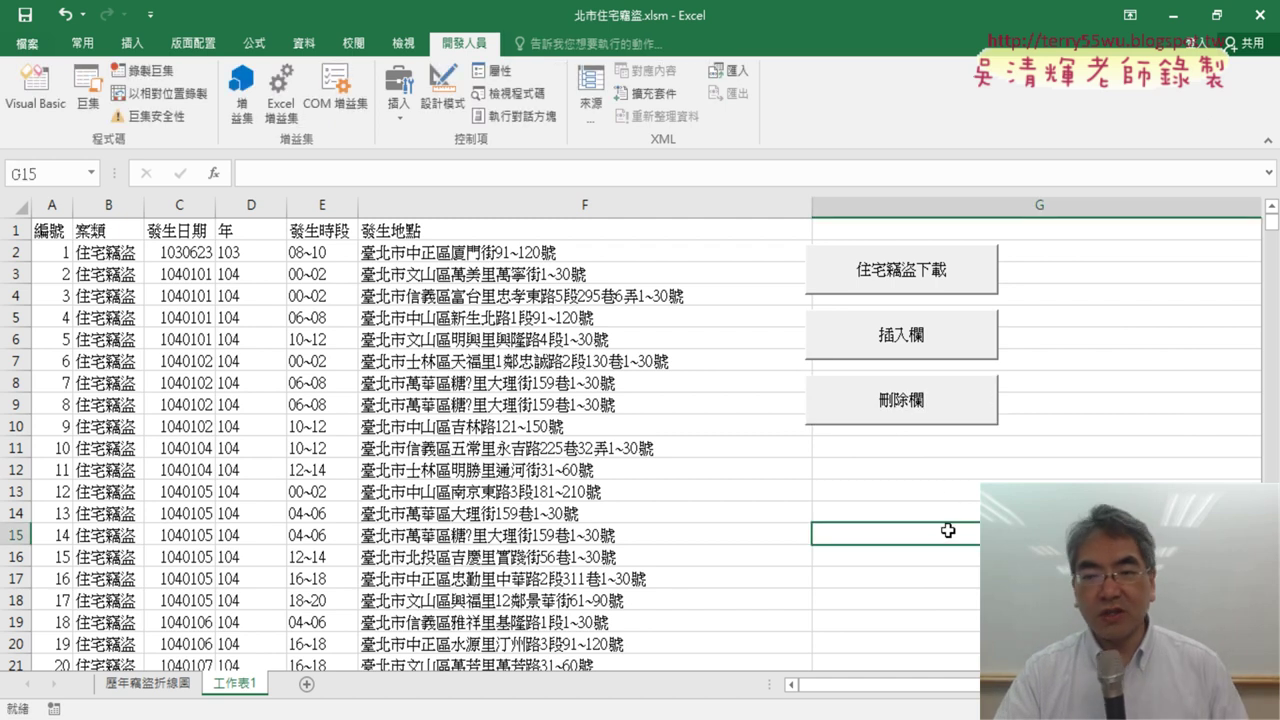
click(906, 407)
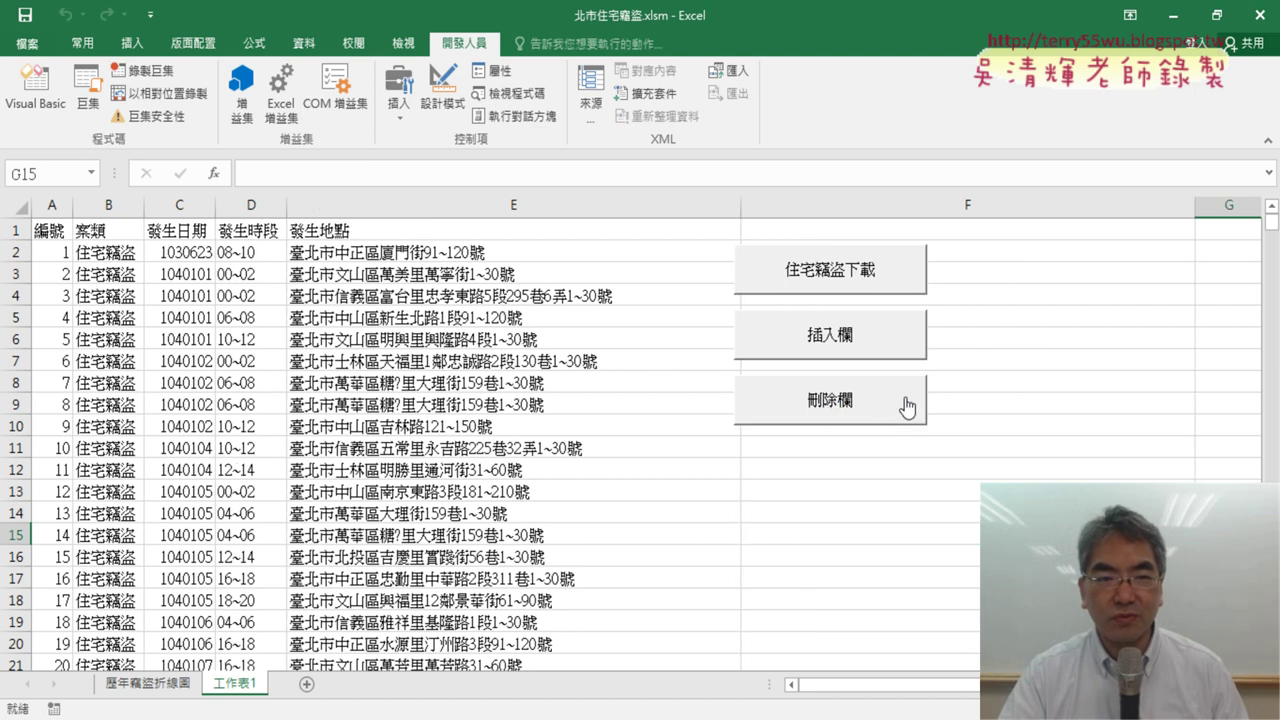
click(846, 345)
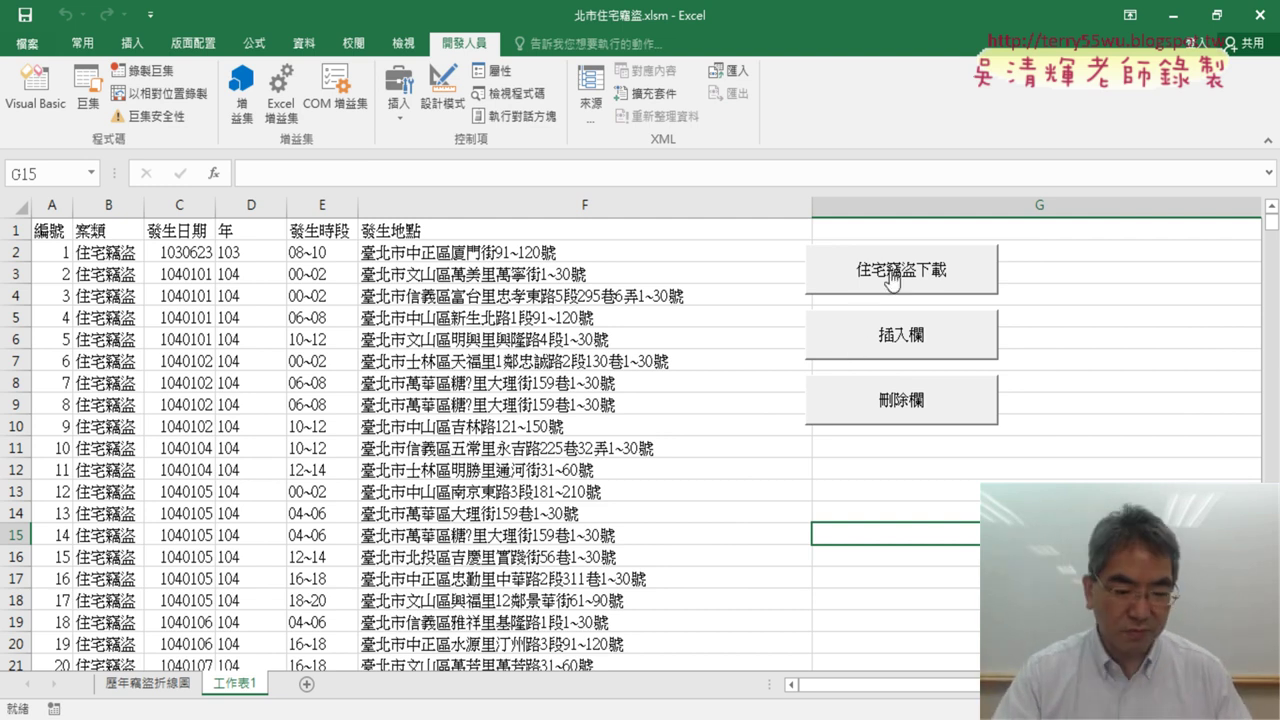
- Set all three buttons to 大小位置不隨儲存格改變 in their control format properties
ctrl+click(892, 279)
ctrl+click(888, 330)
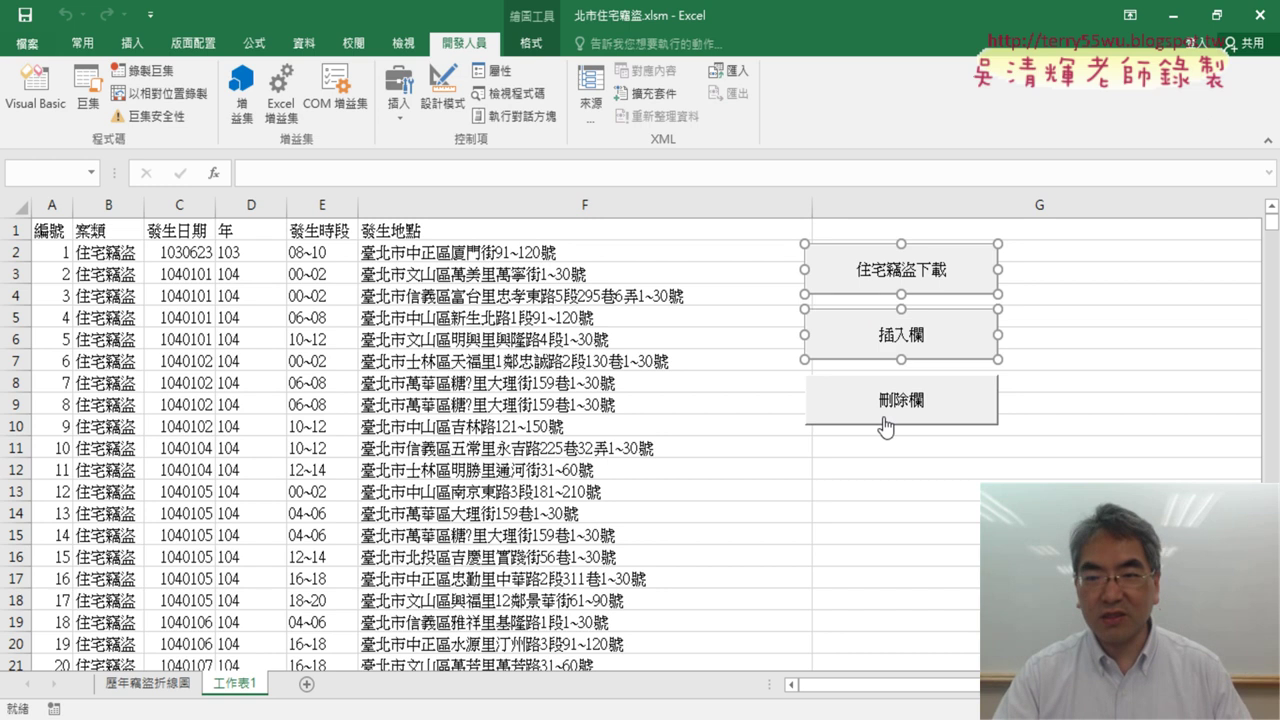
ctrl+click(883, 410)
right_click(883, 405)
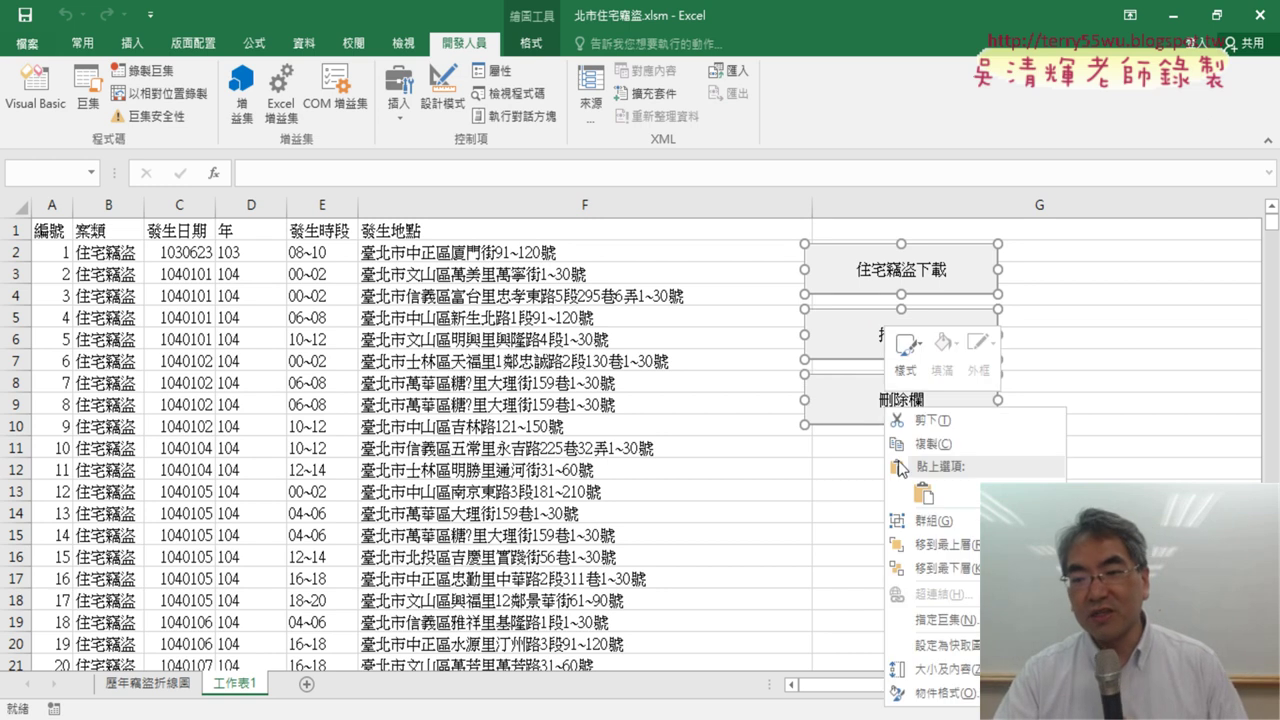
click(920, 694)
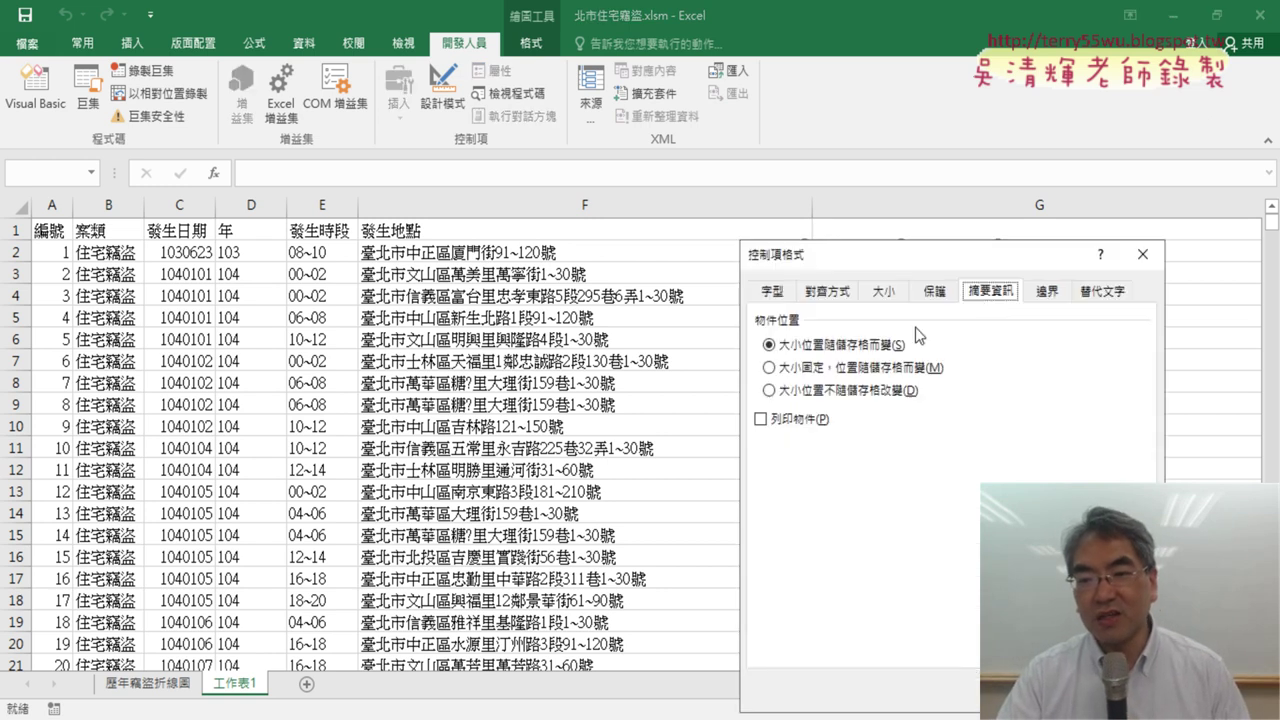
click(825, 393)
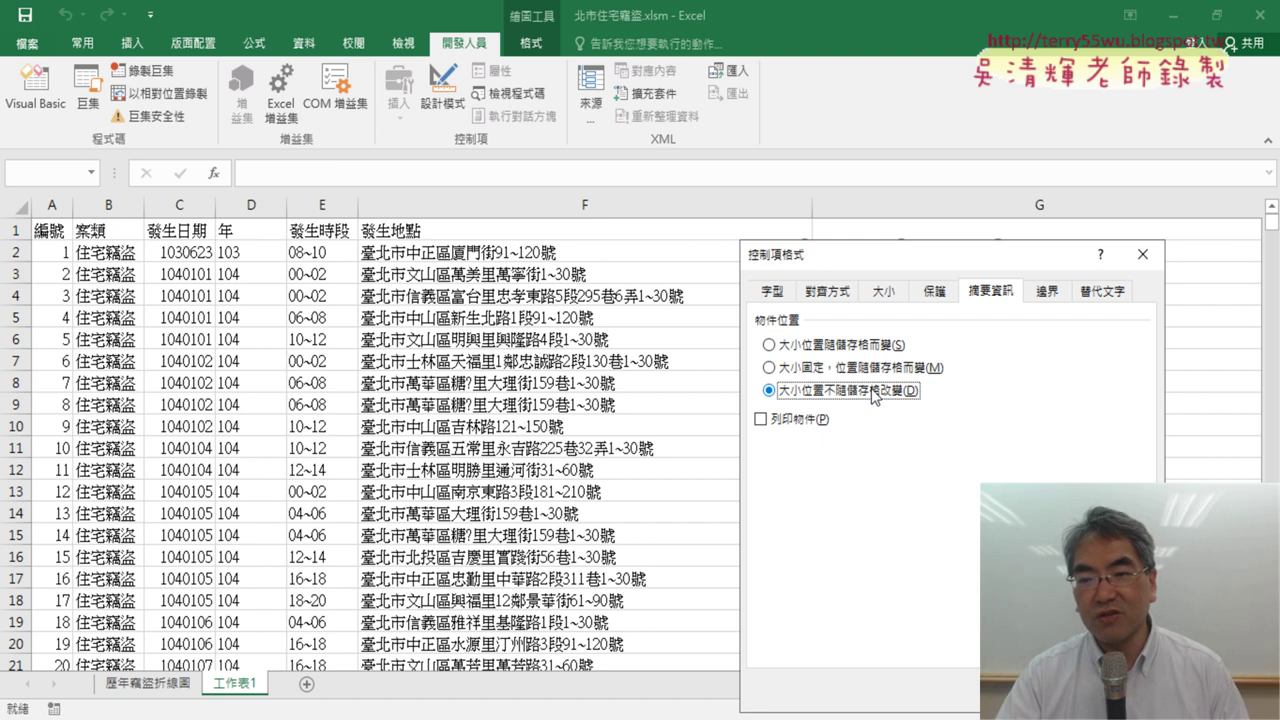
drag(928, 265, 925, 126)
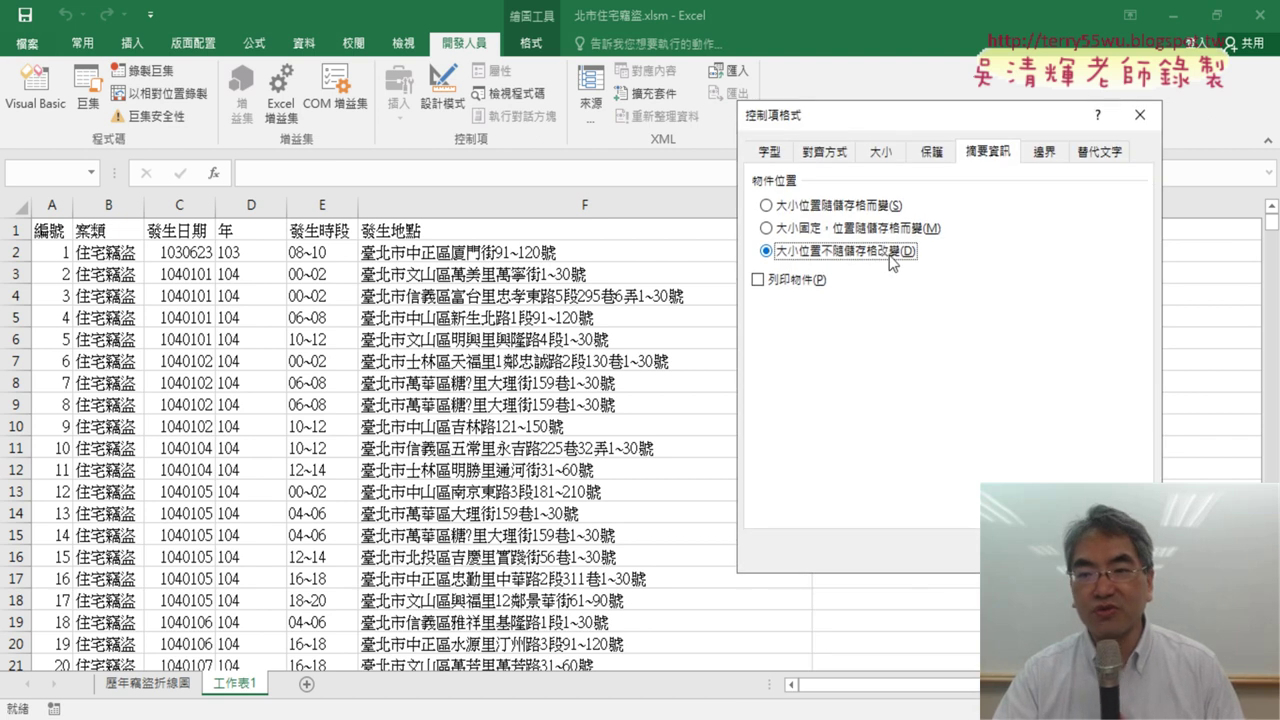
click(1025, 548)
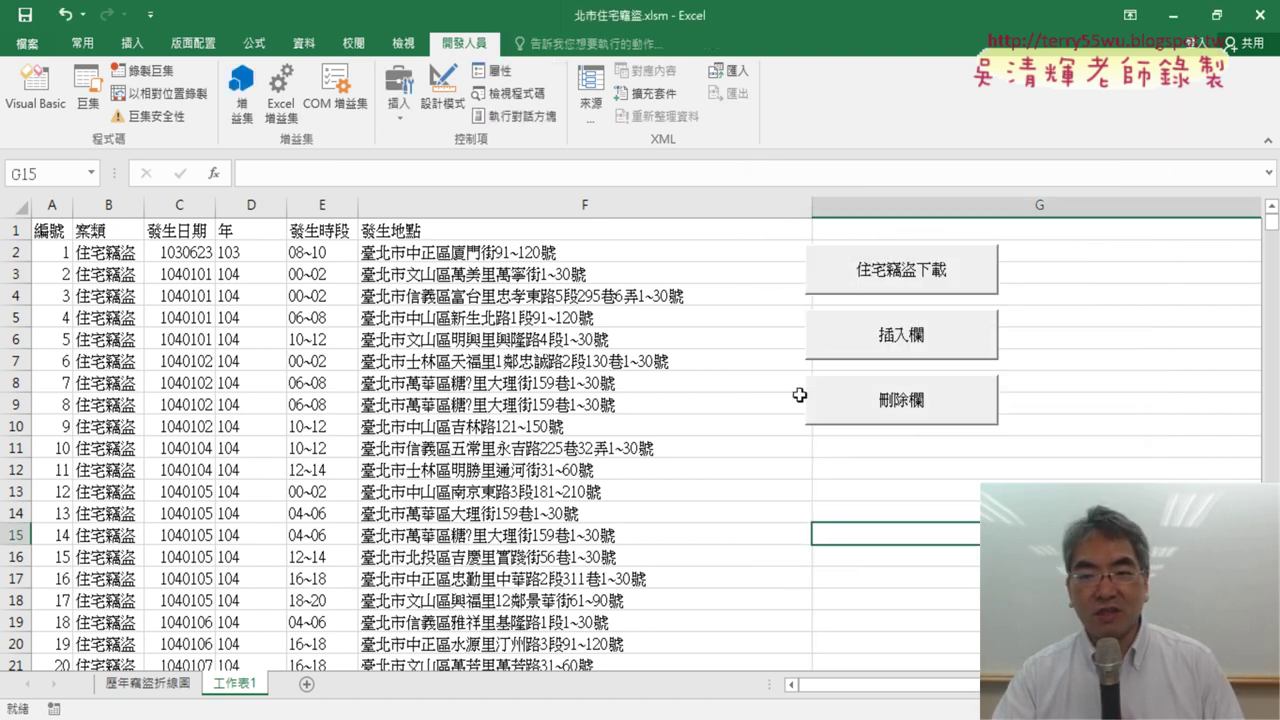
- Test the buttons: delete the 年 column, insert it twice, then delete both copies
click(886, 403)
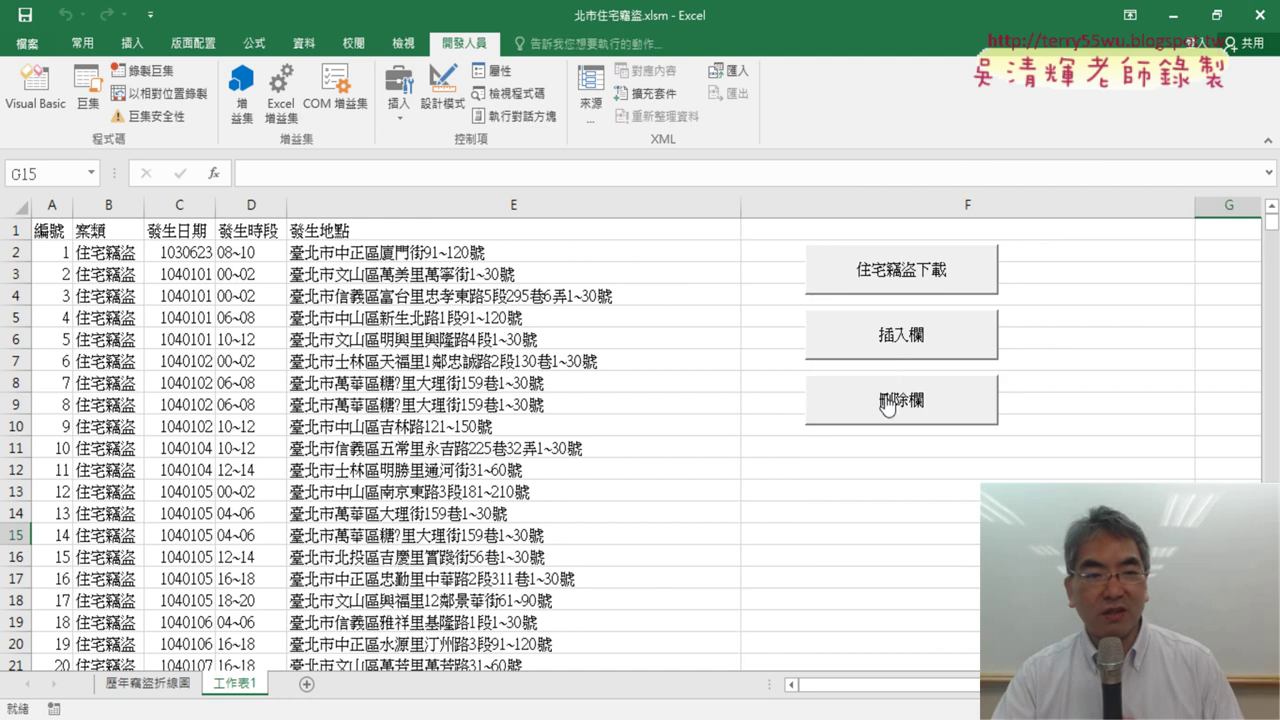
click(915, 350)
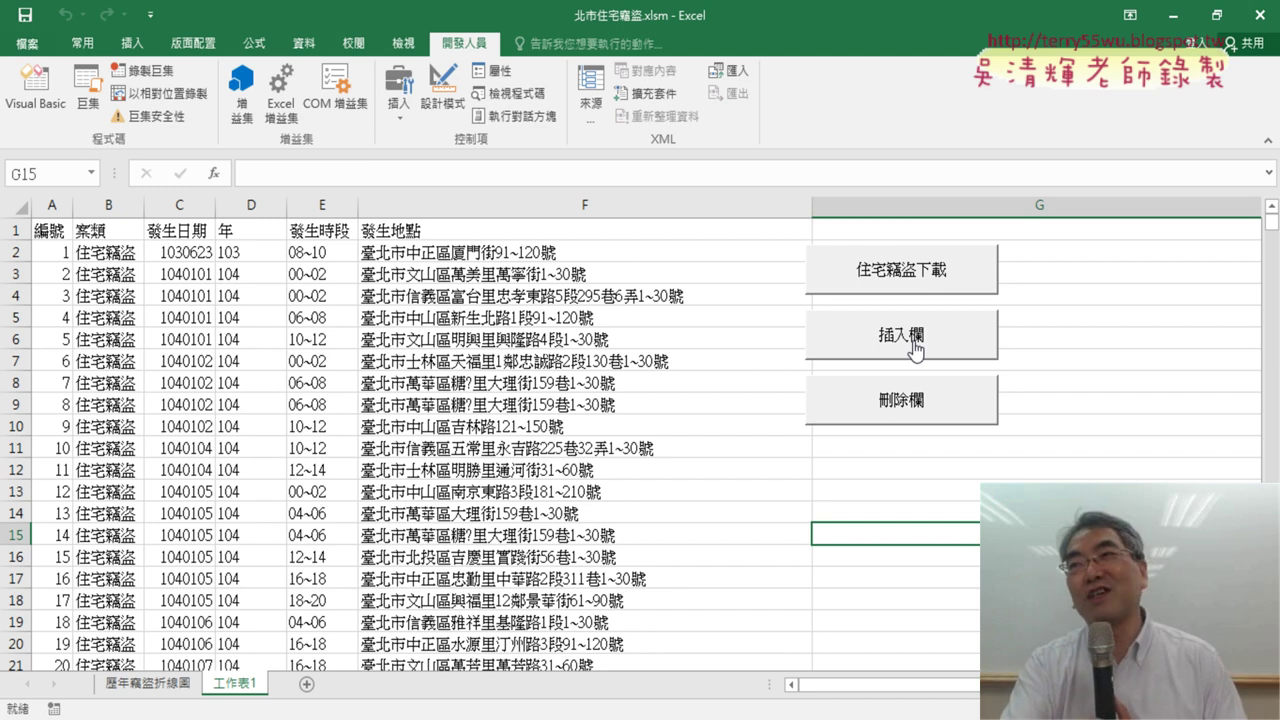
click(914, 347)
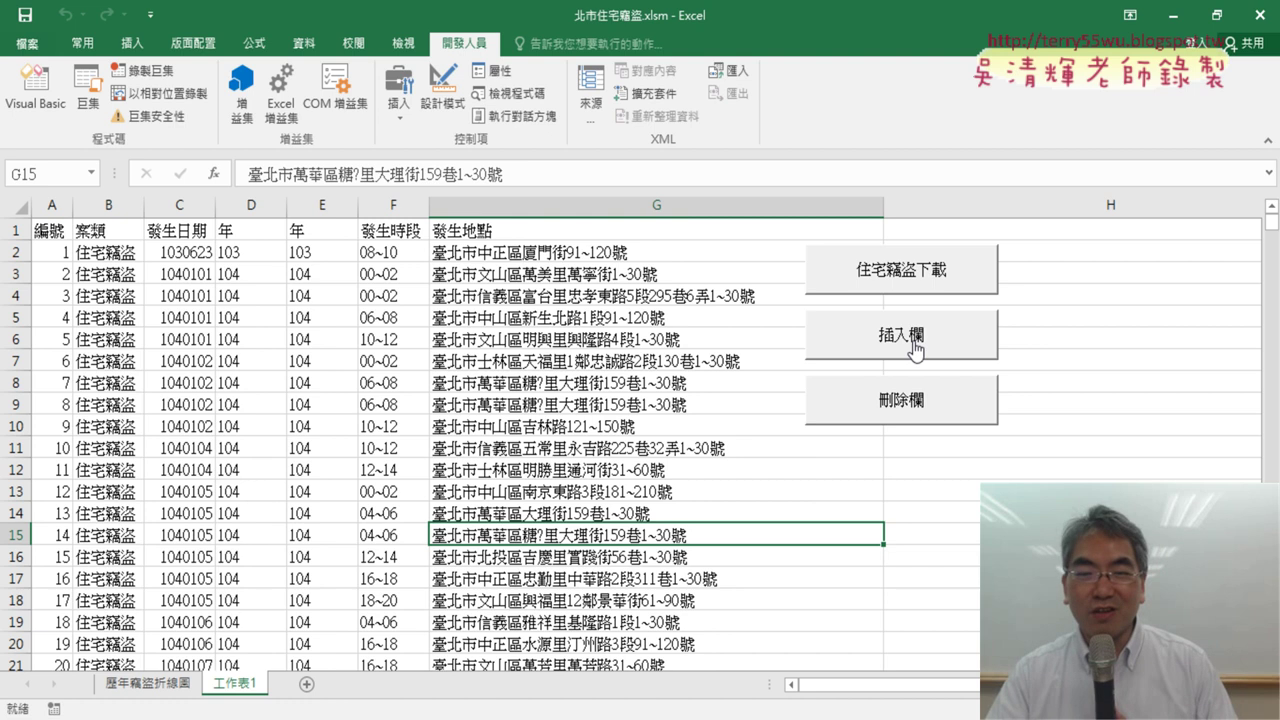
click(895, 410)
click(895, 412)
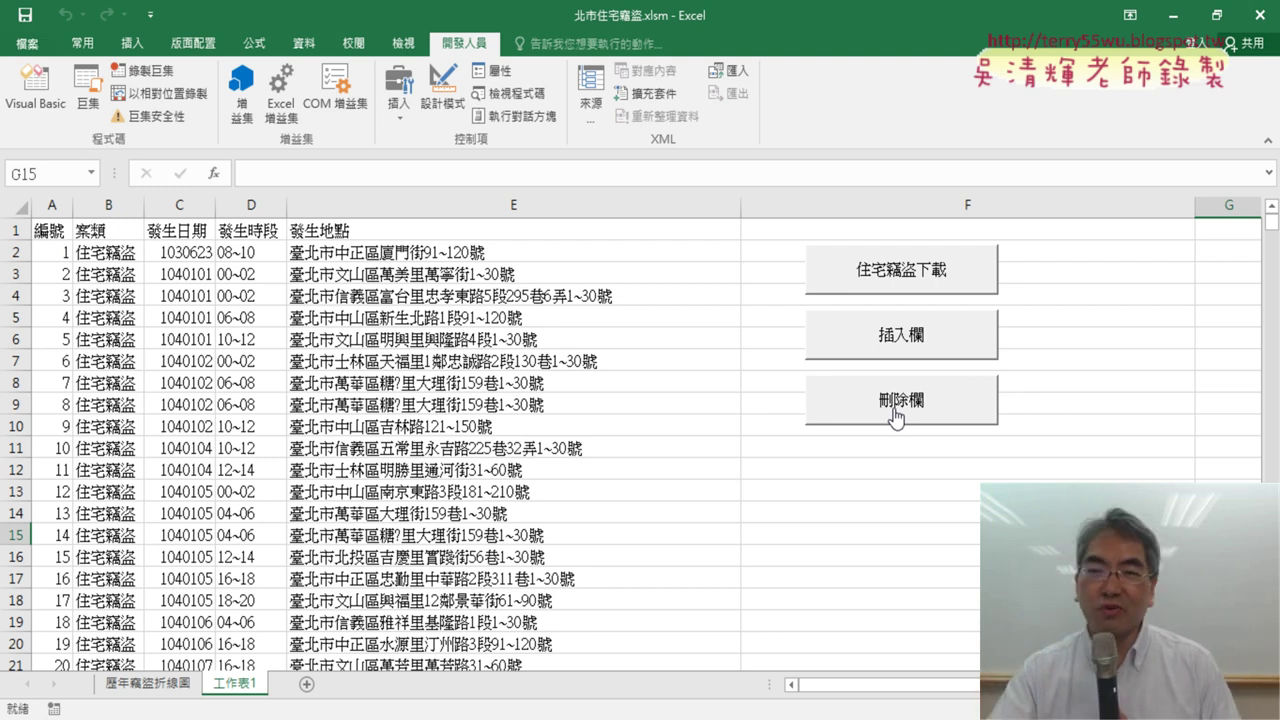
- Open the 插入欄 macro code from the button's Assign Macro dialog
right_click(942, 345)
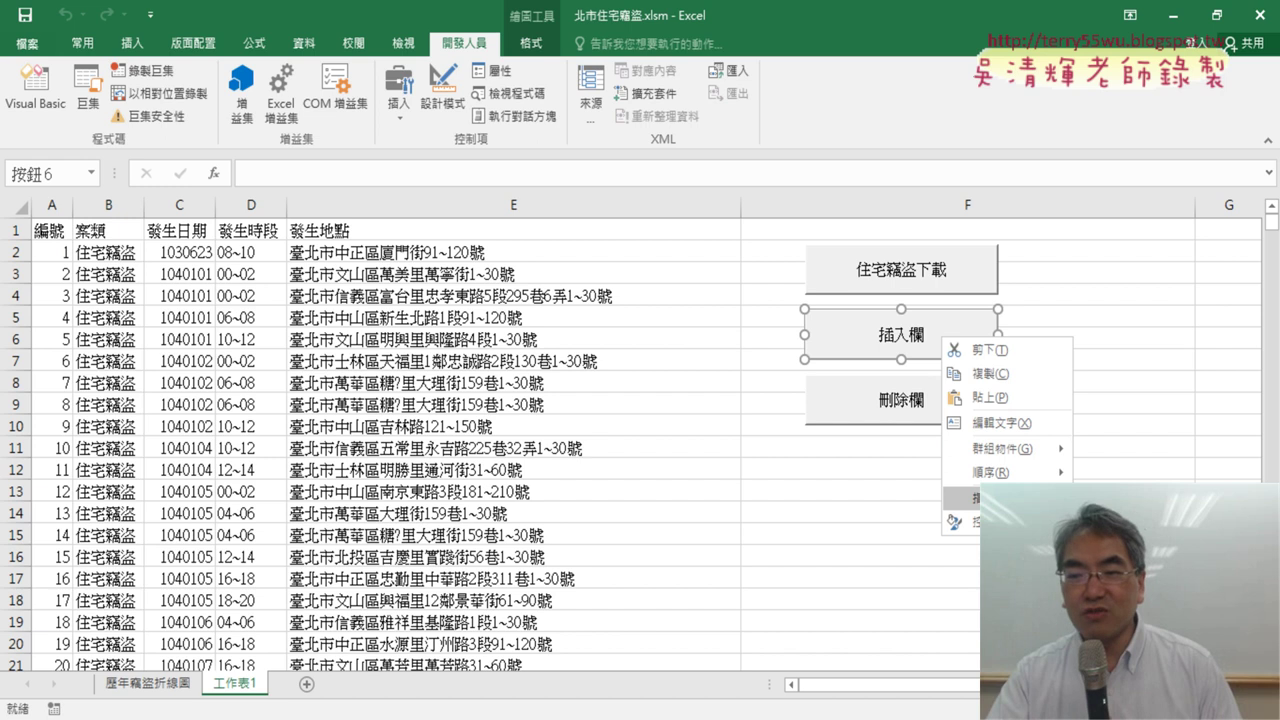
click(1000, 473)
click(1150, 357)
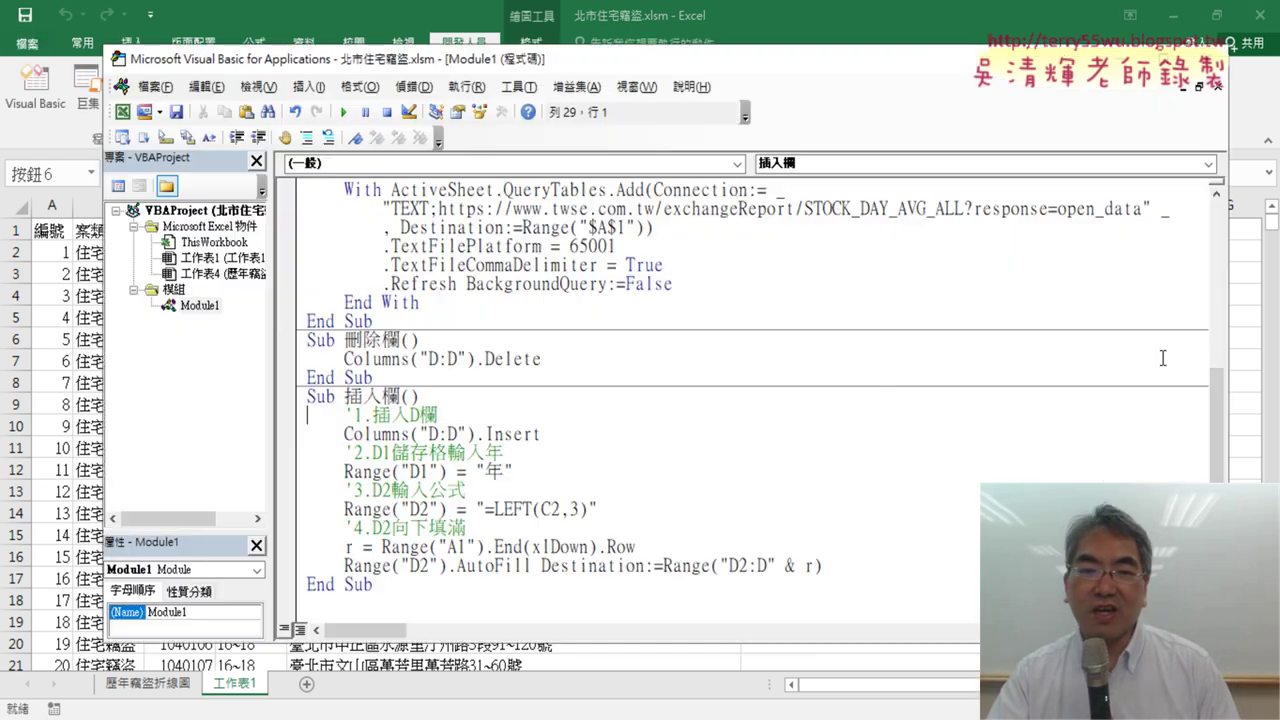
drag(641, 70, 918, 49)
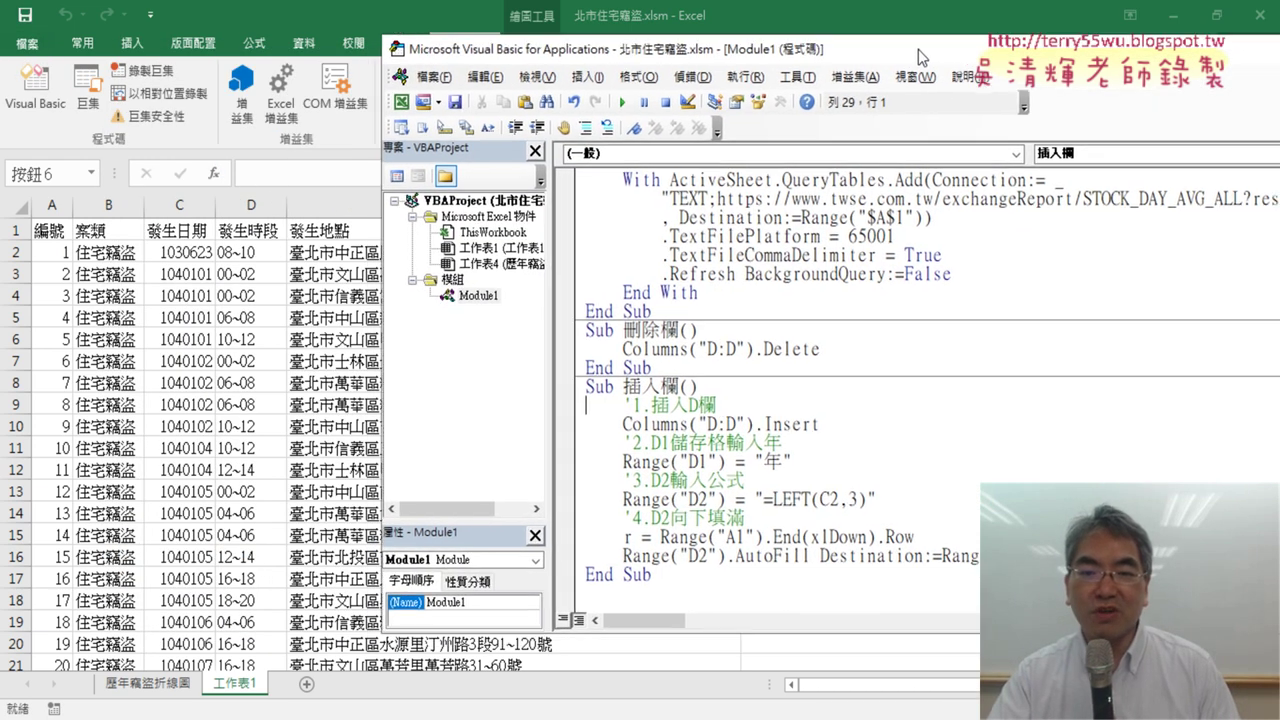
- Add two blank lines under Sub 插入欄(), indenting the new line
click(774, 386)
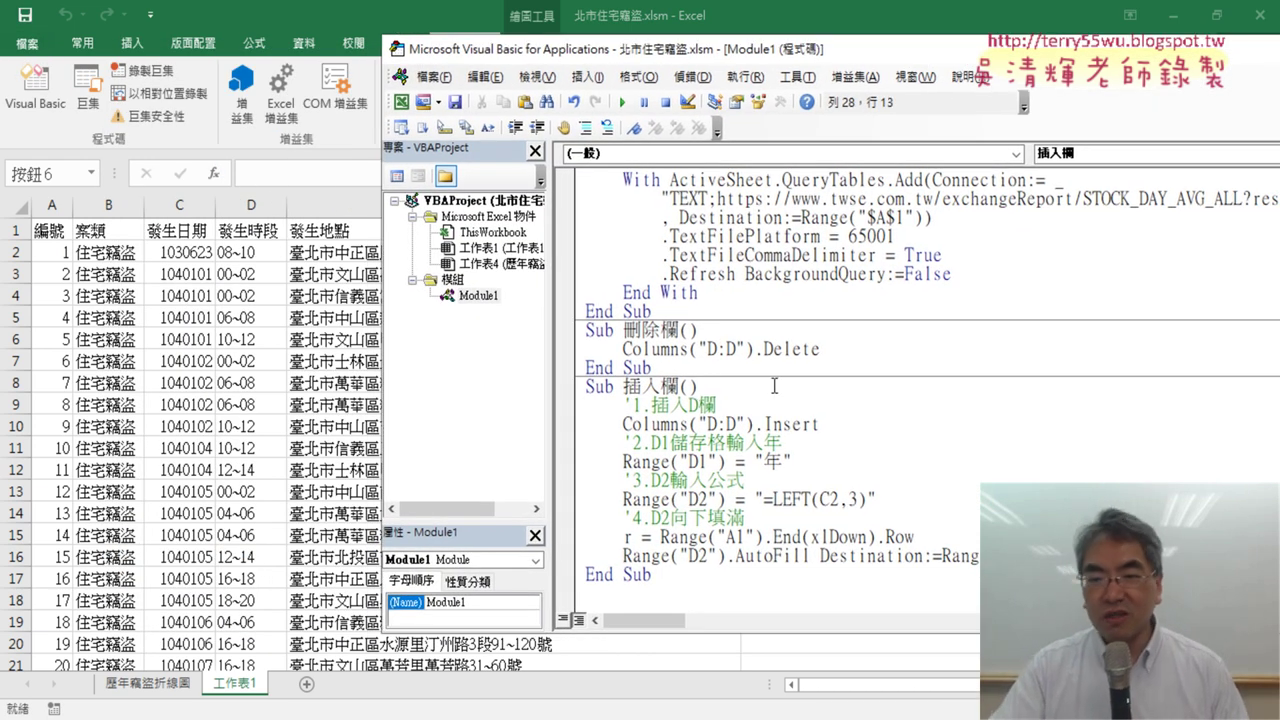
key(Return)
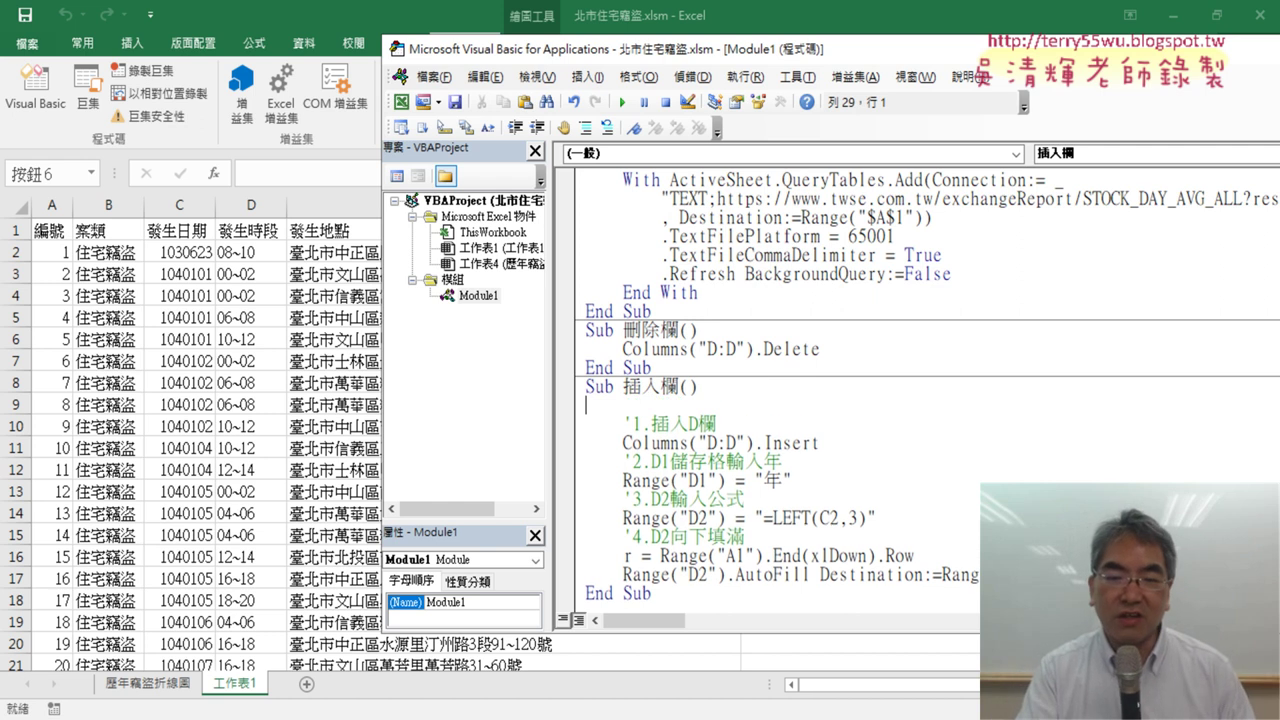
key(Return)
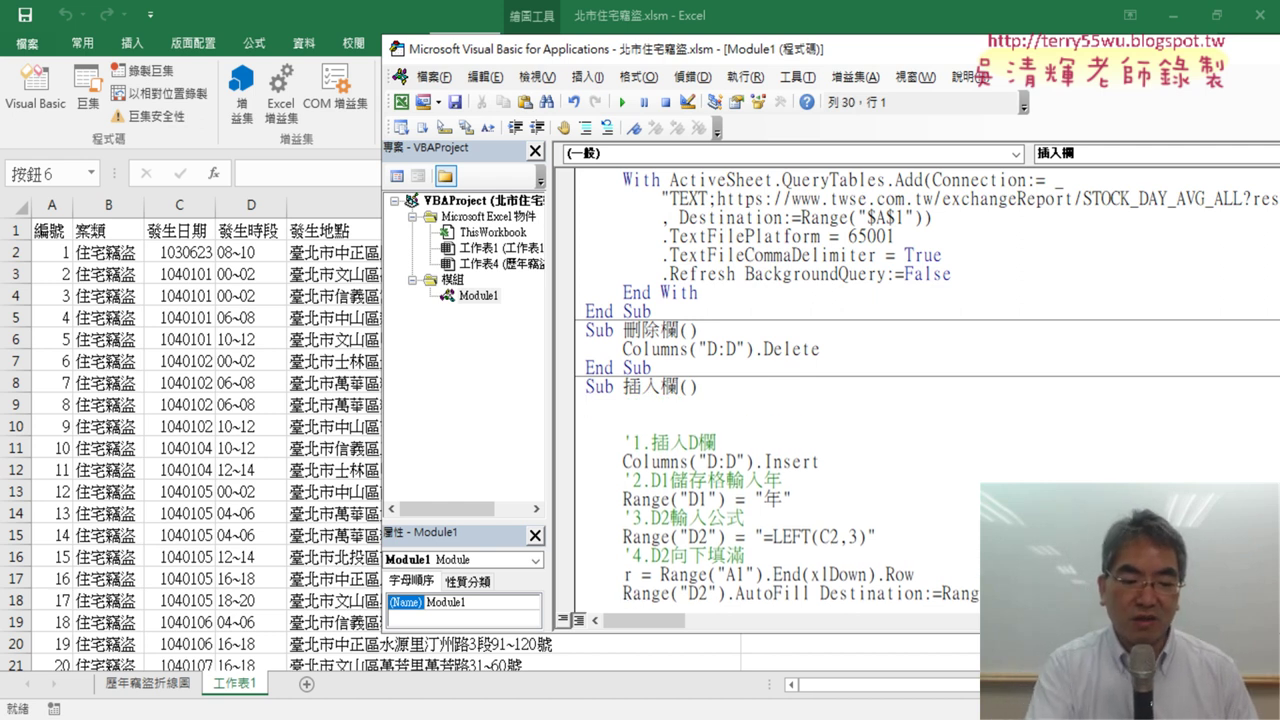
key(Tab)
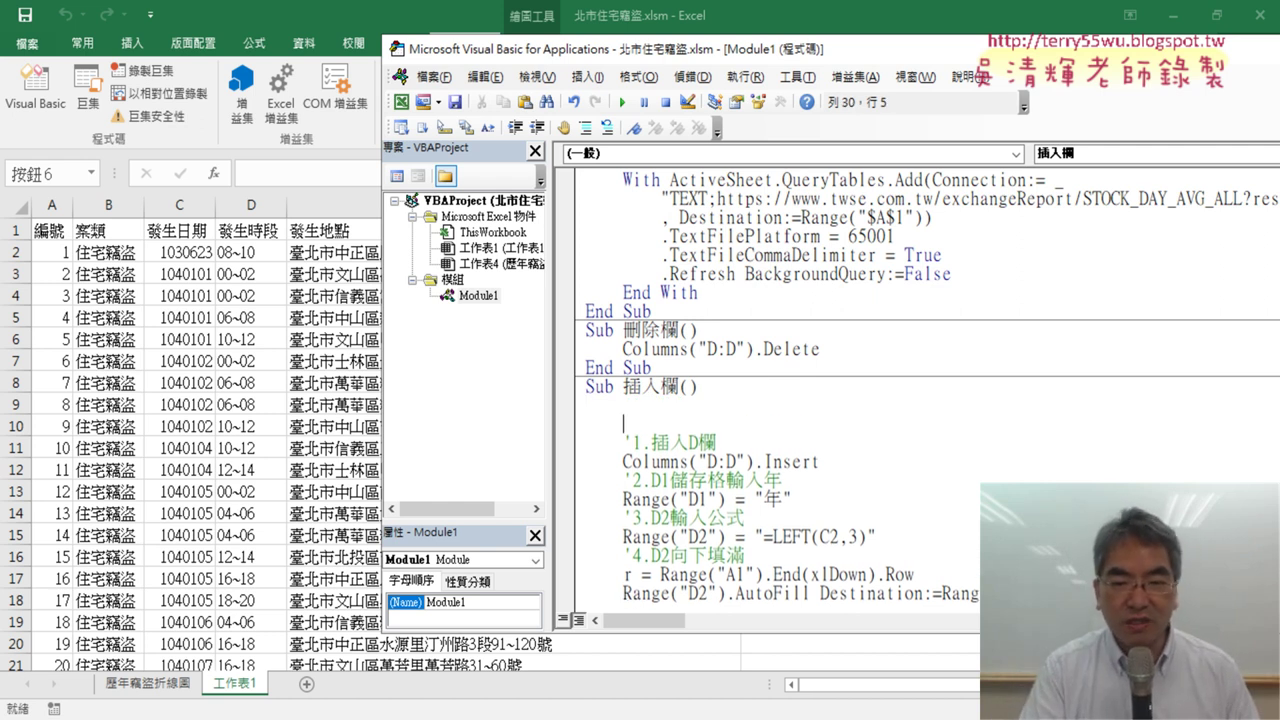
key(Up)
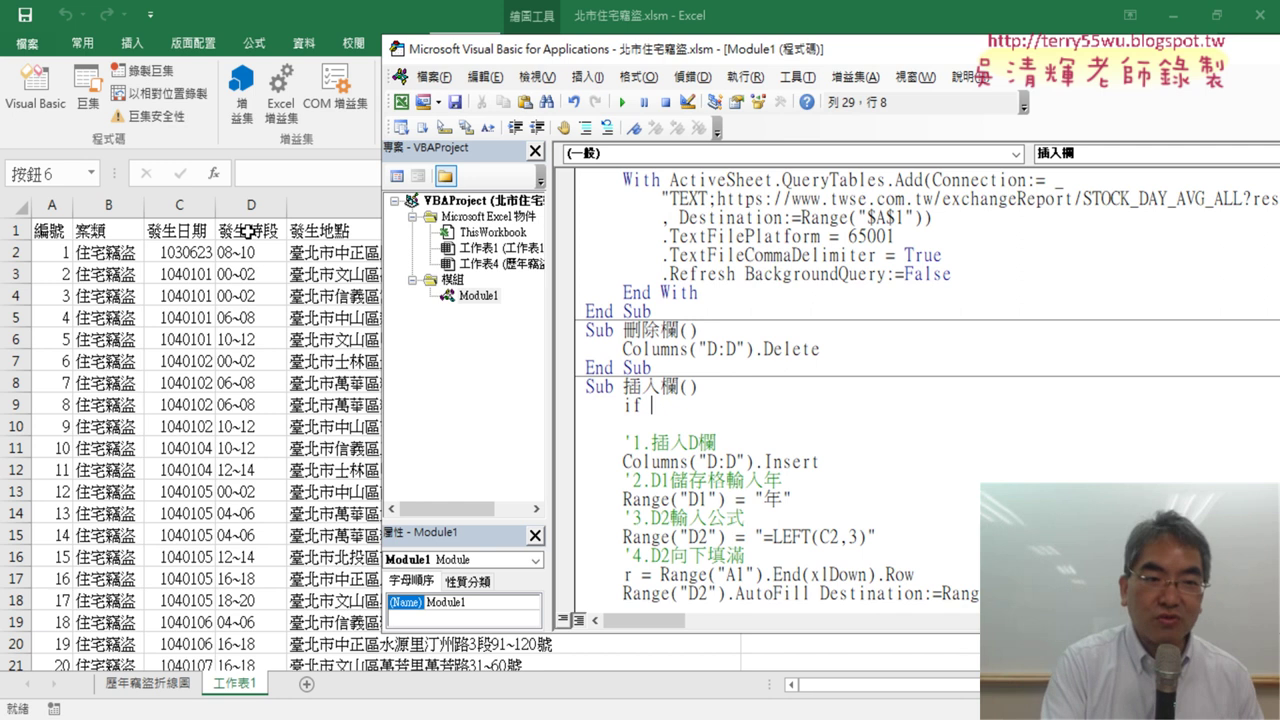
- Type If Range("D1") <> "年" Then with a closing End If under Sub 插入欄()
text(ra)
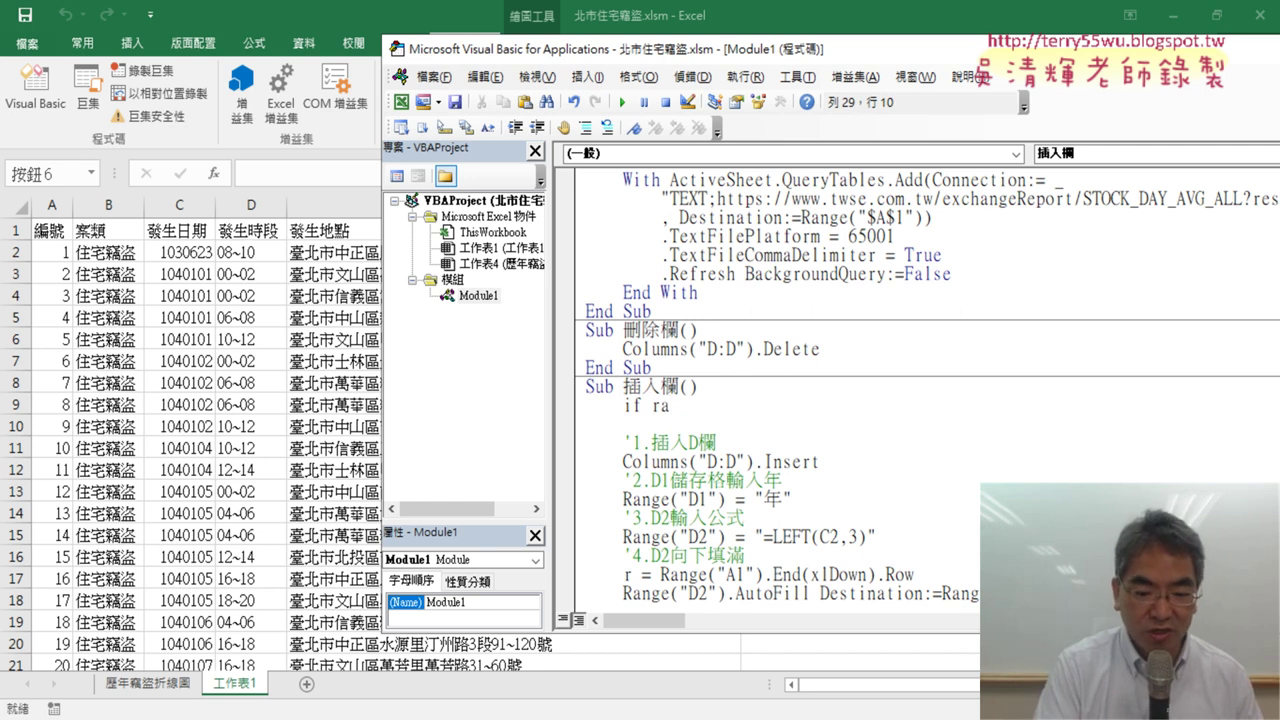
text(nge()
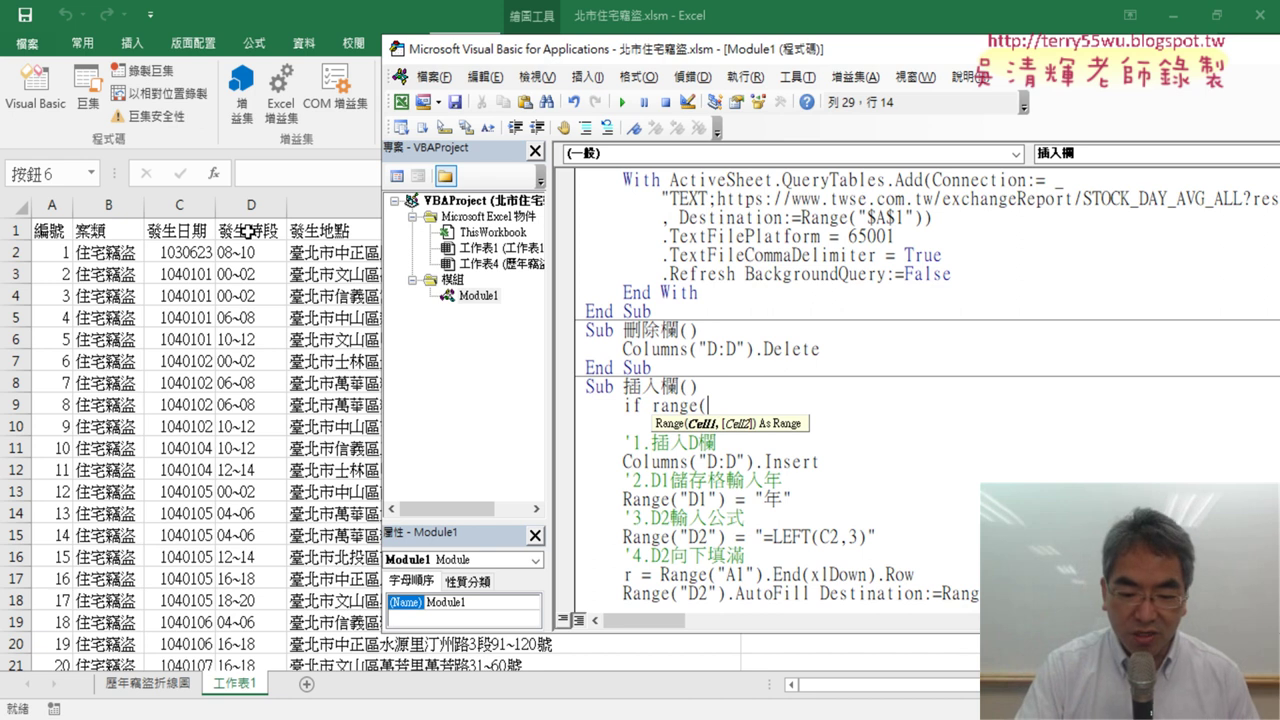
text("D1)
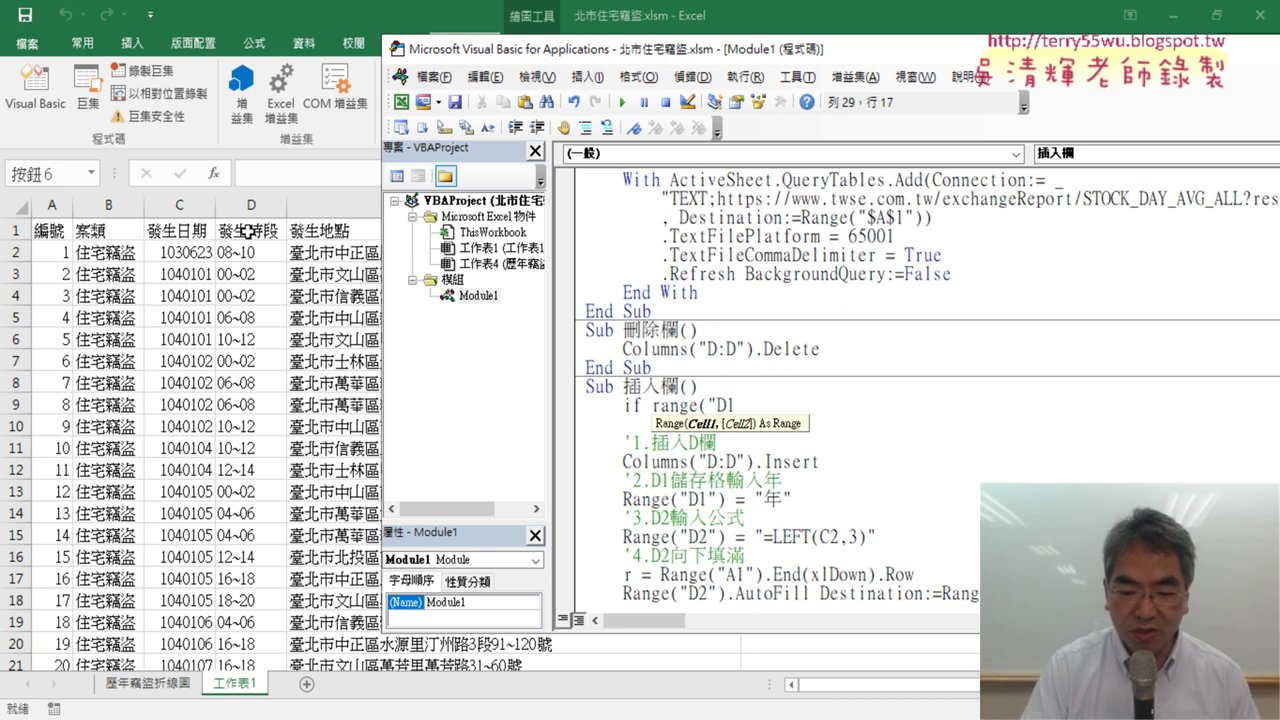
text("))
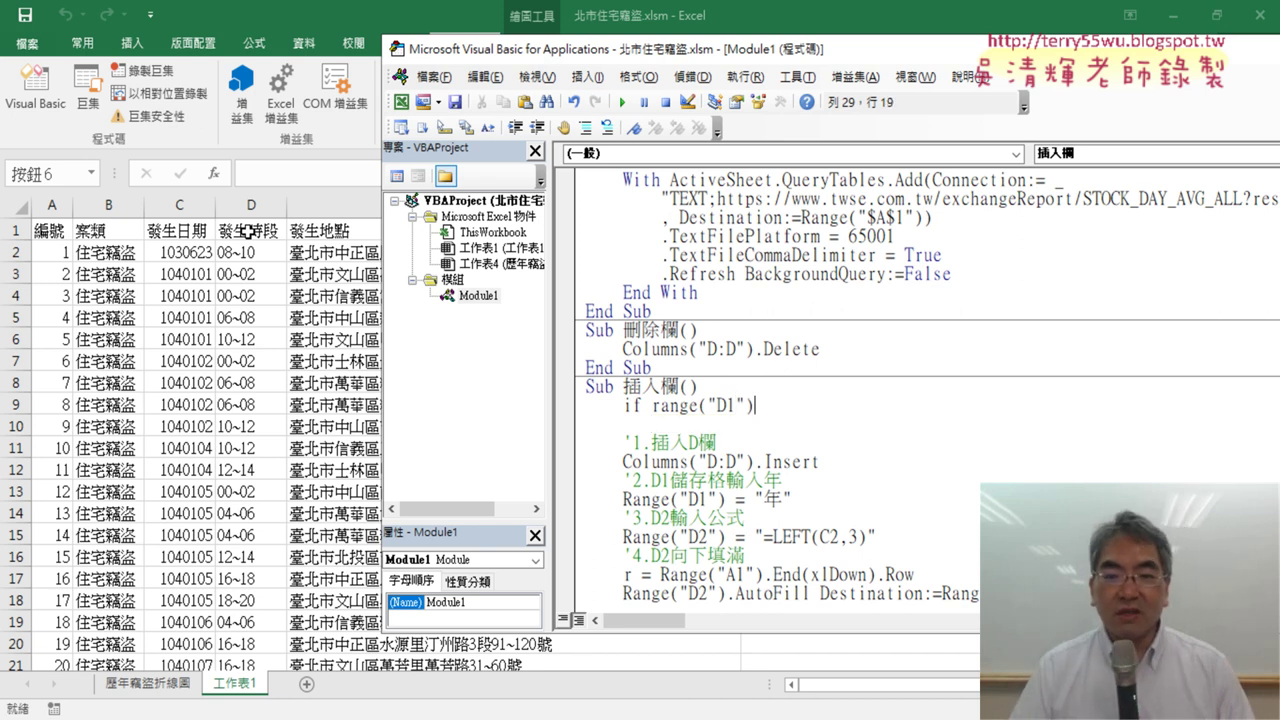
text(<>)
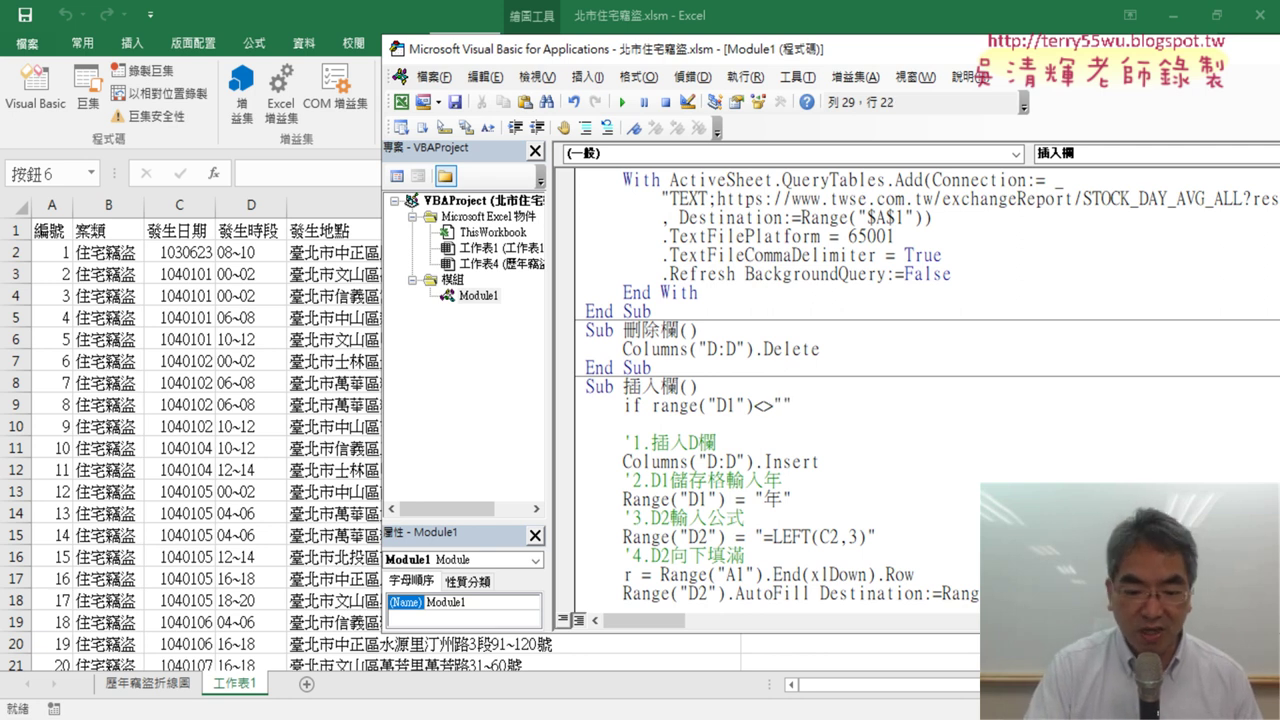
text(ㄋㄧㄢ)
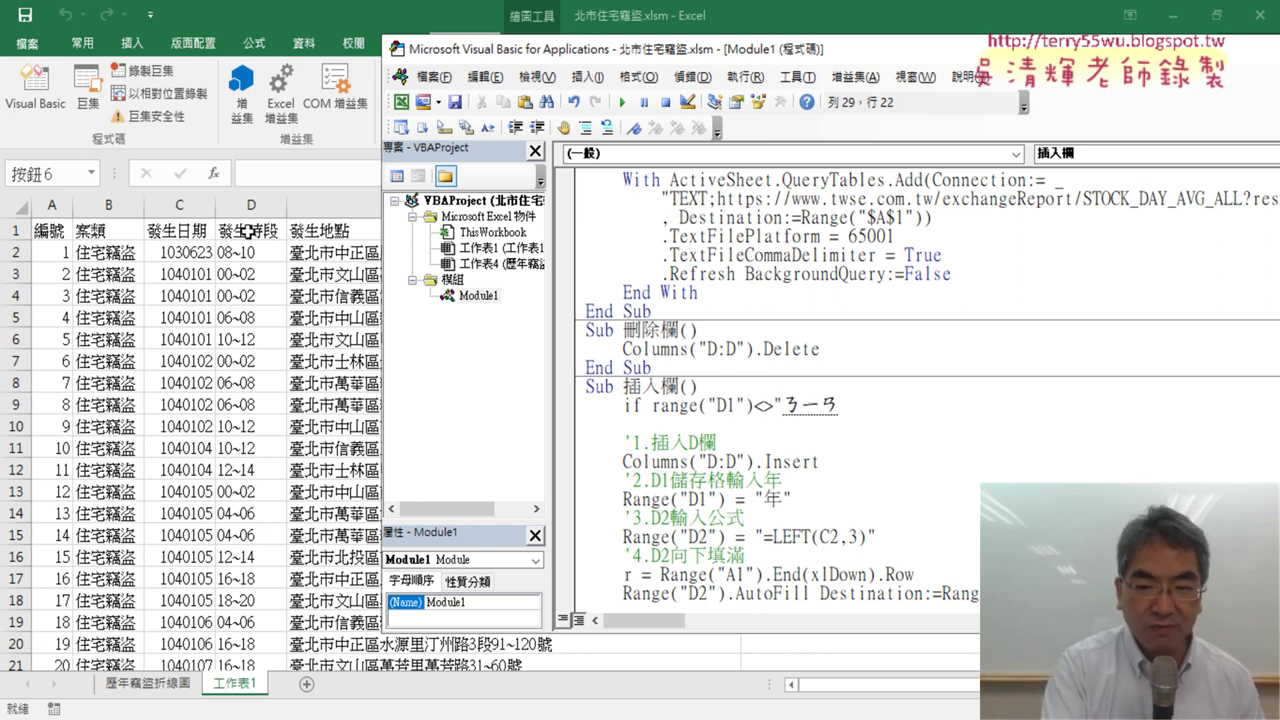
text(6)
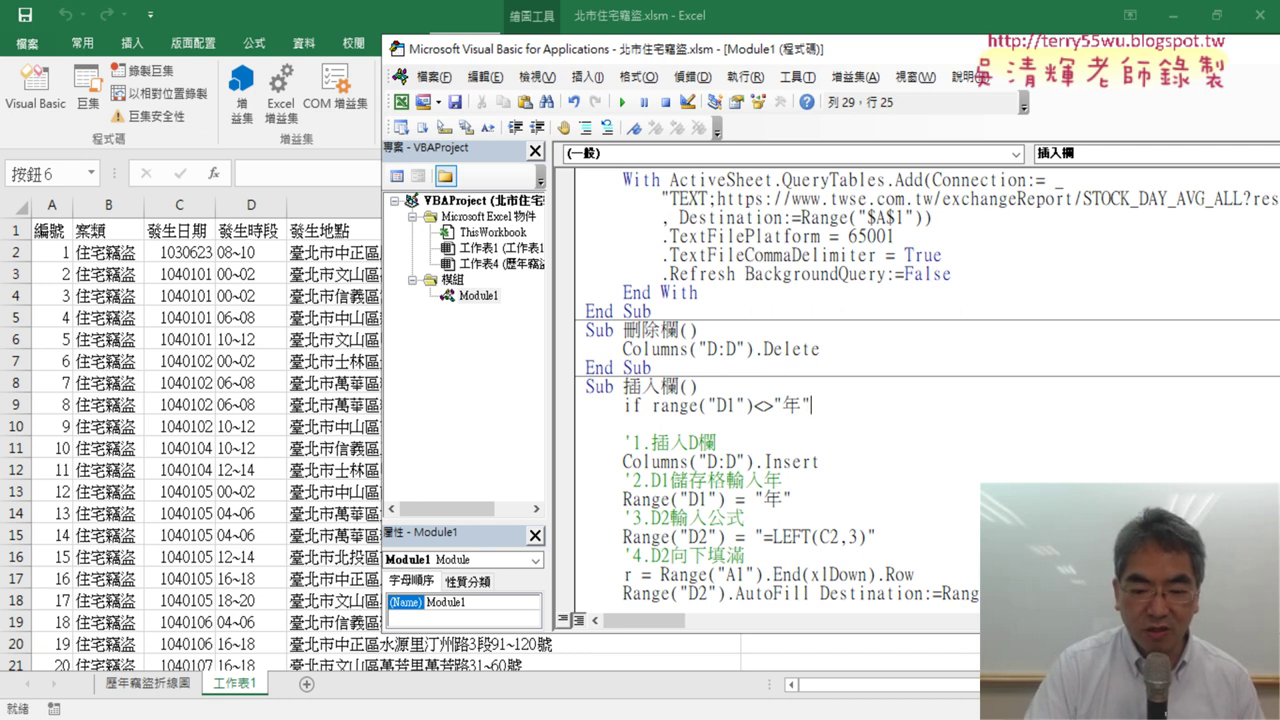
text( ㄊ)
key(BackSpace)
text(t)
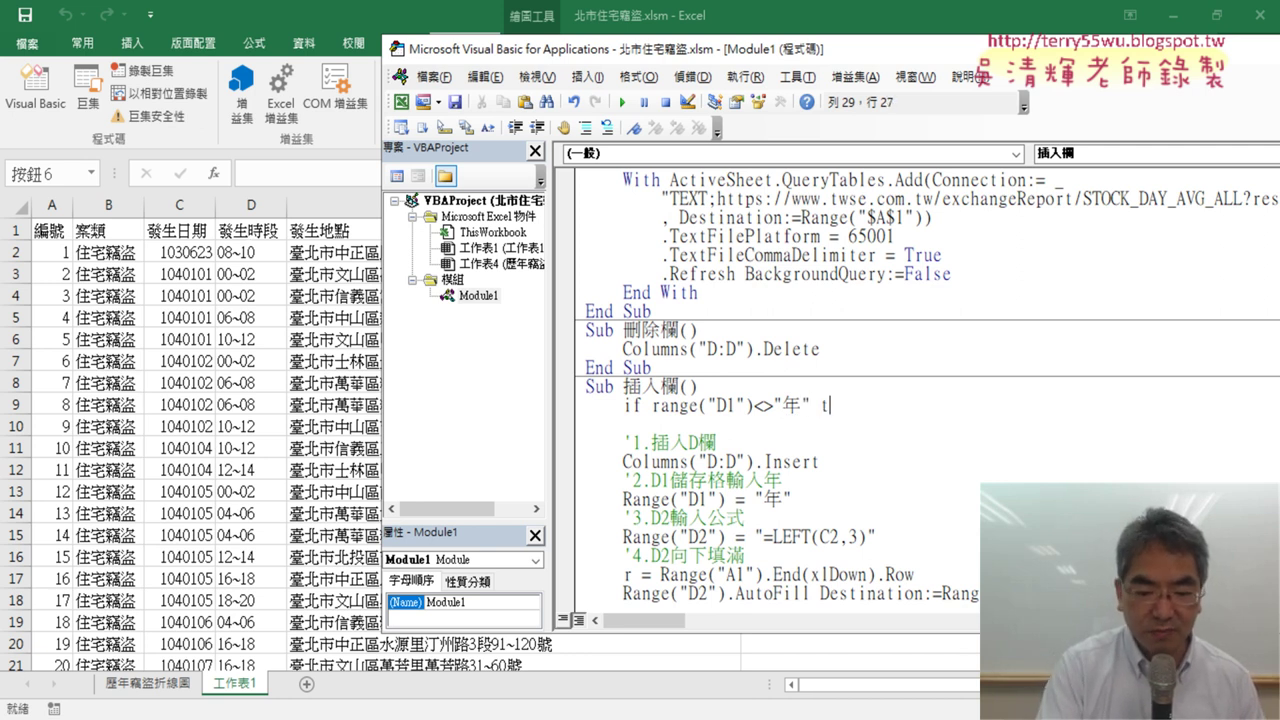
text(hen)
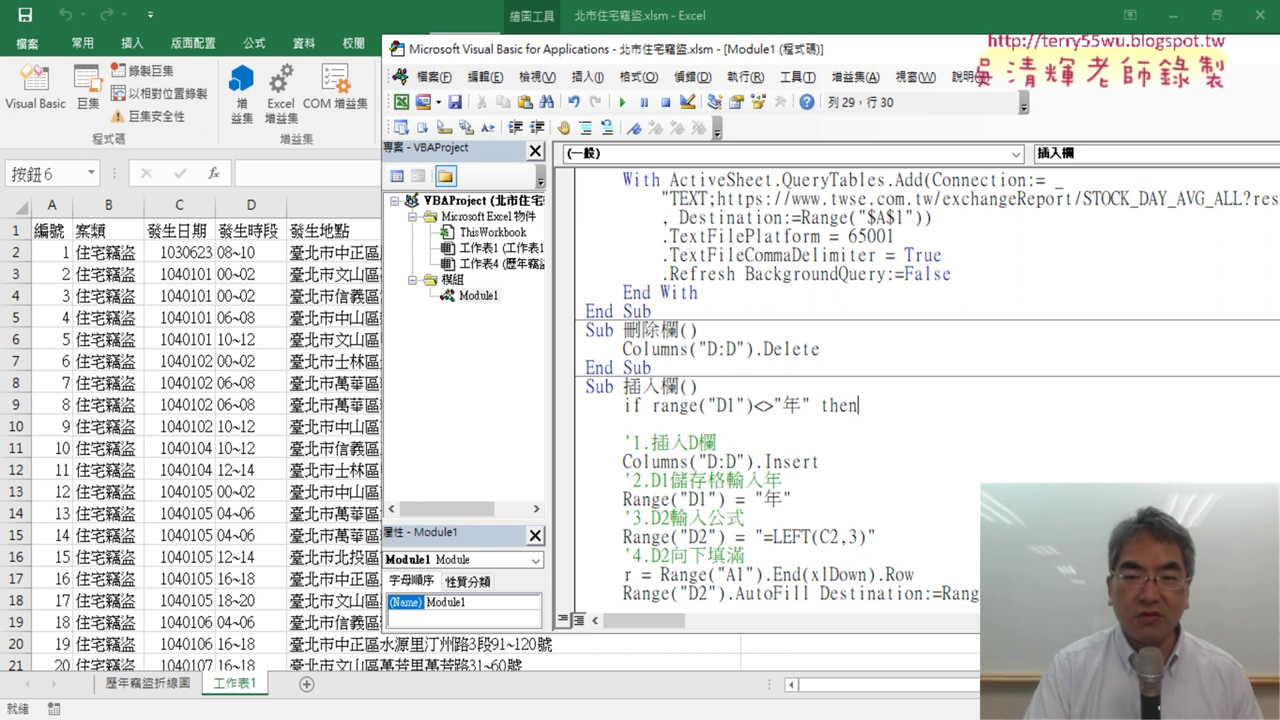
key(Return)
key(Return)
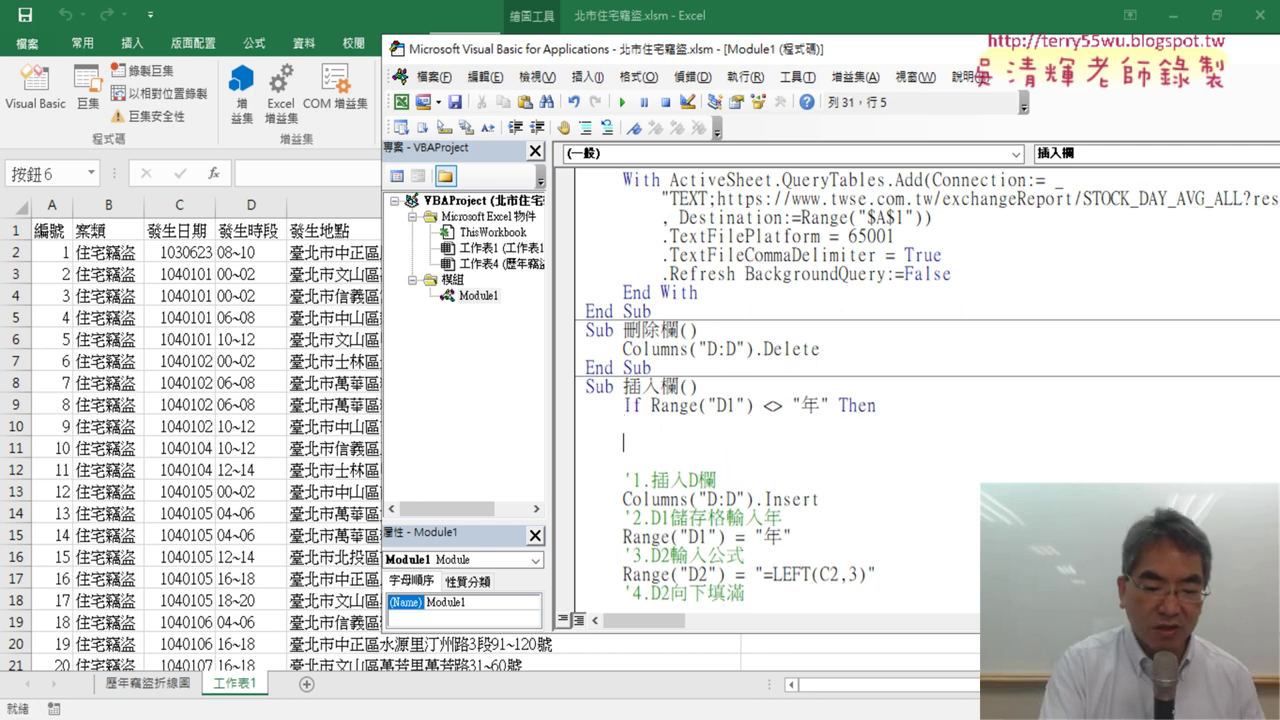
text(end )
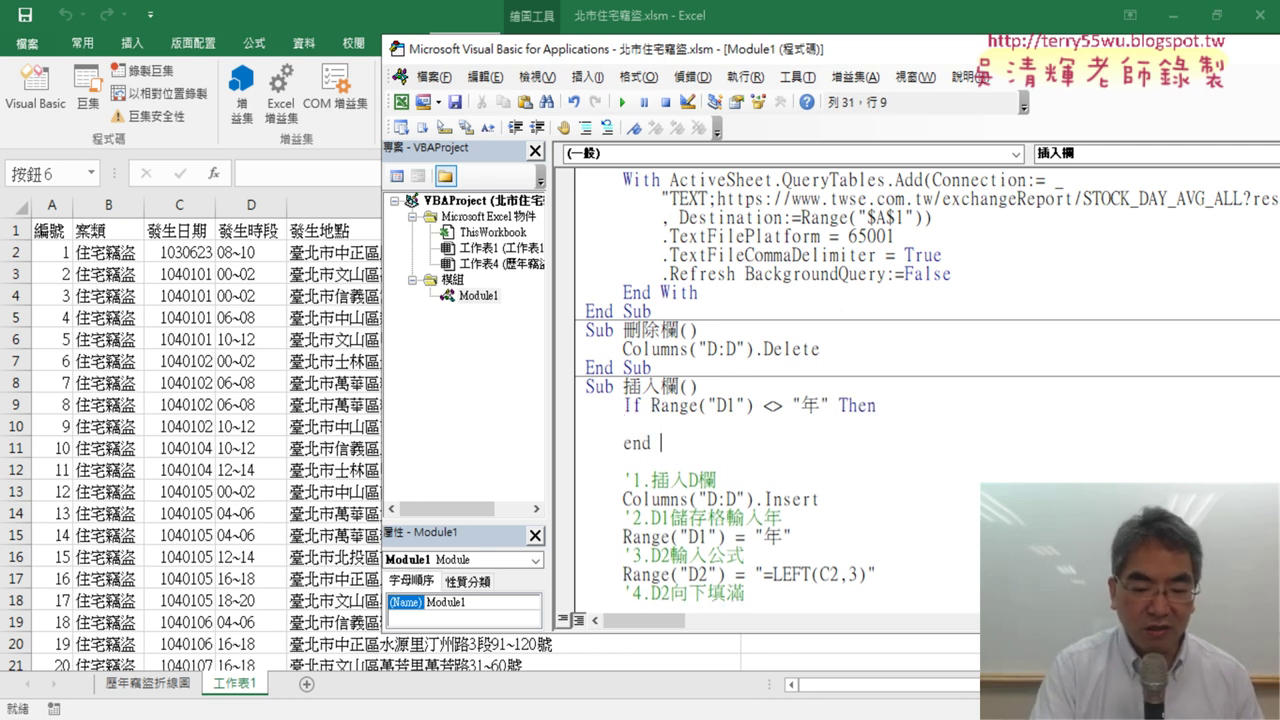
text(if)
key(Up)
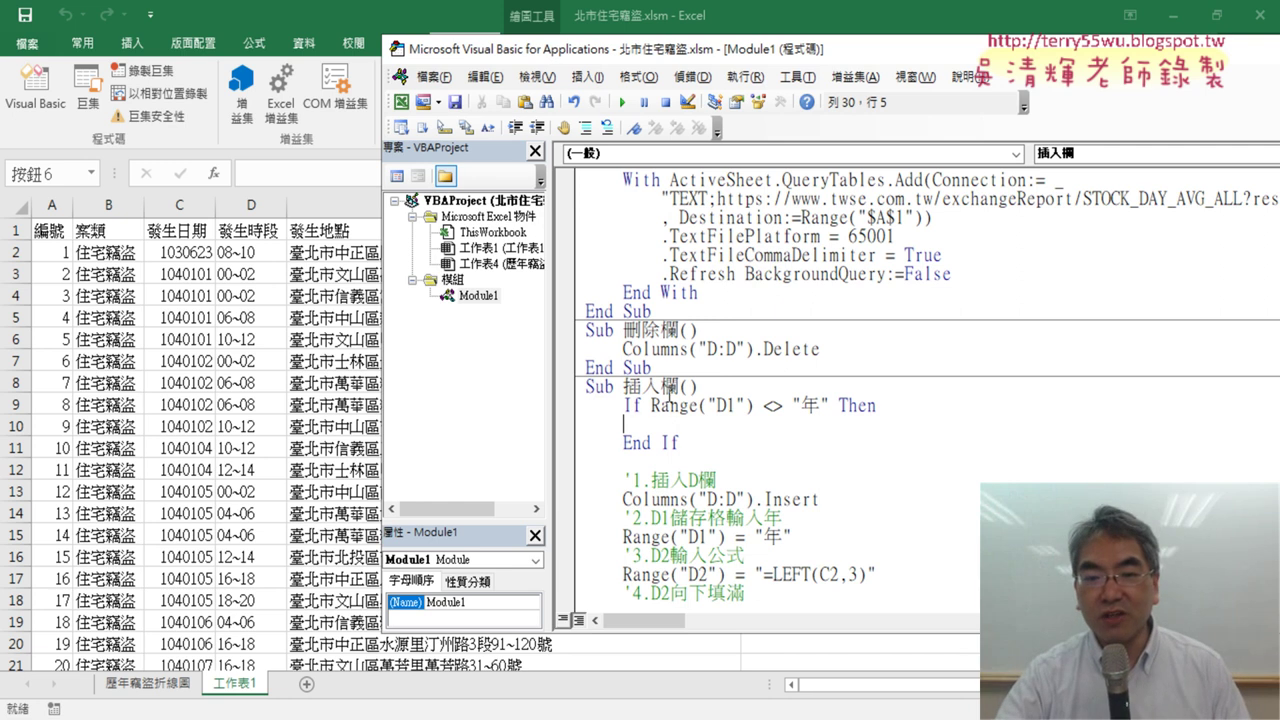
- Move the insert, header, formula and fill statements into the If block, indent them, and delete the blank line after End If
drag(651, 405, 829, 409)
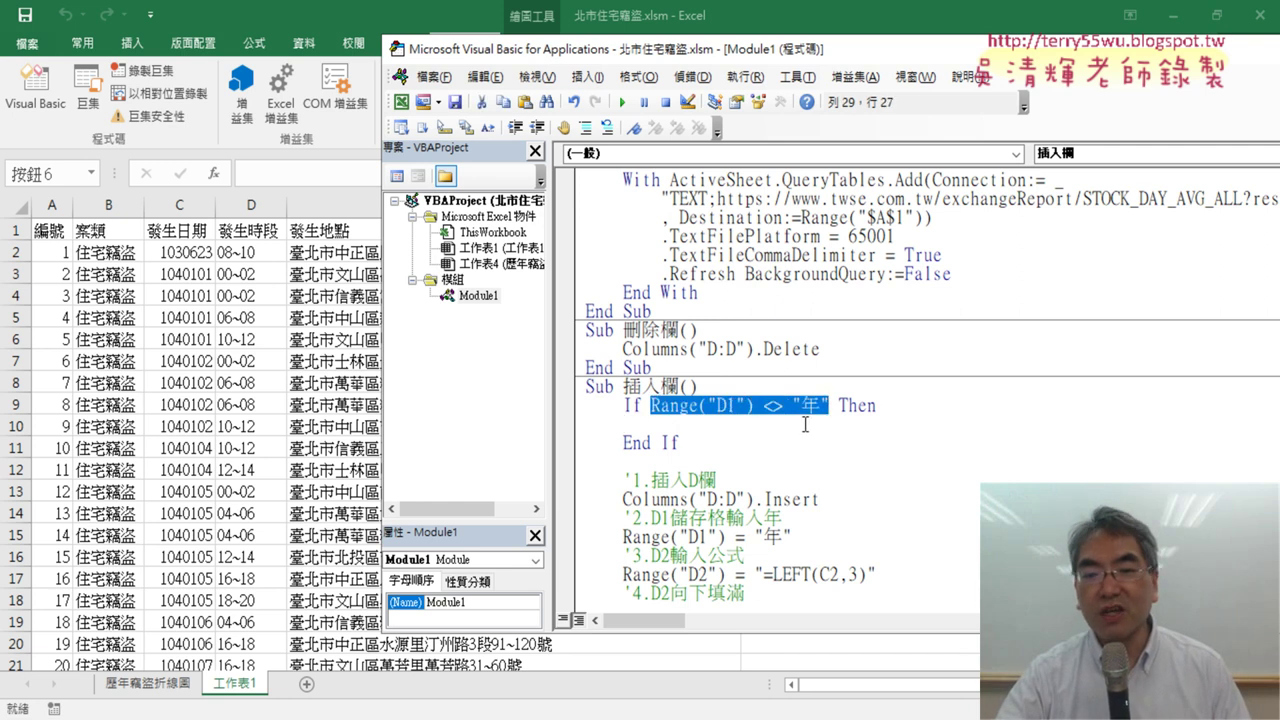
scroll(695, 500, down, 1)
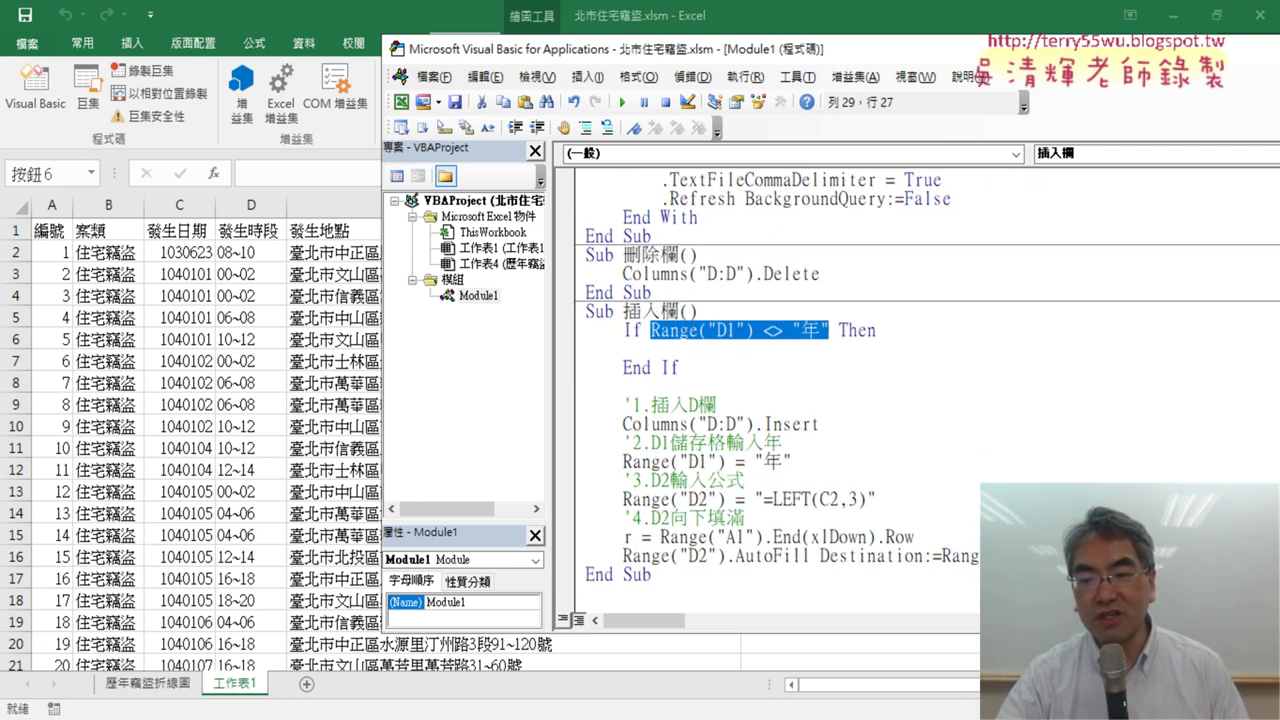
drag(586, 574, 583, 404)
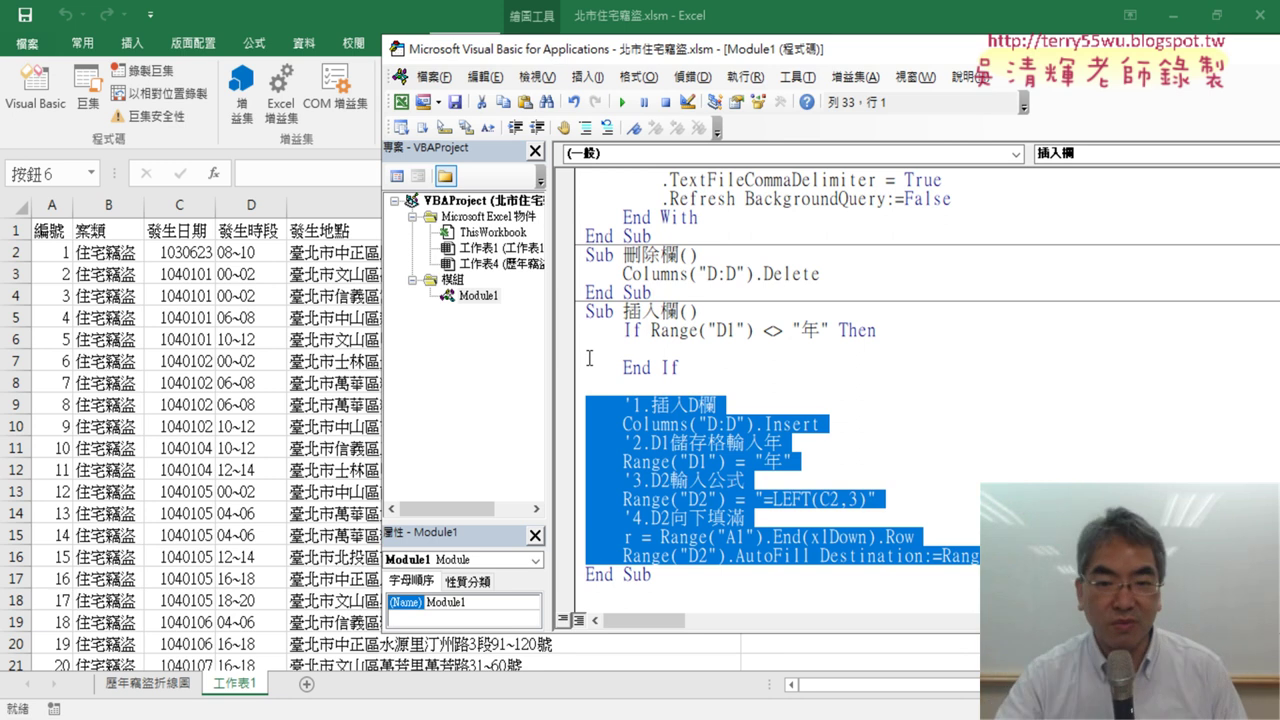
drag(595, 366, 587, 357)
drag(560, 505, 552, 345)
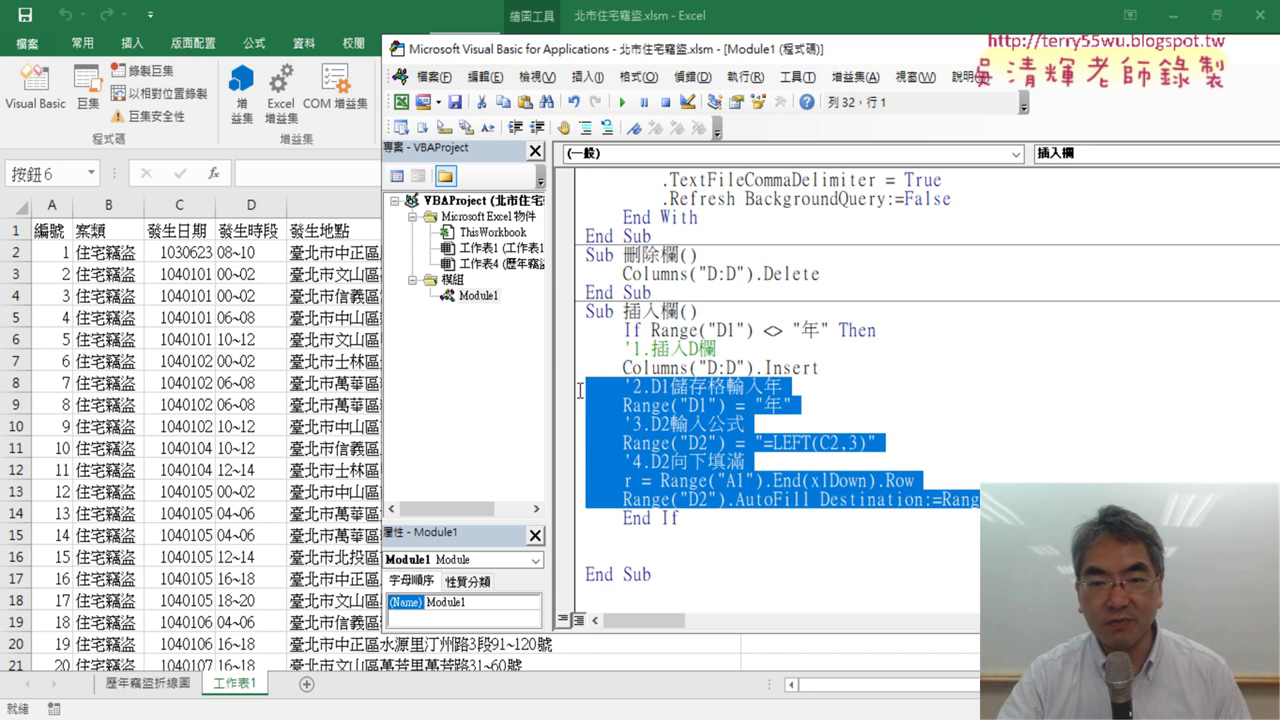
key(Tab)
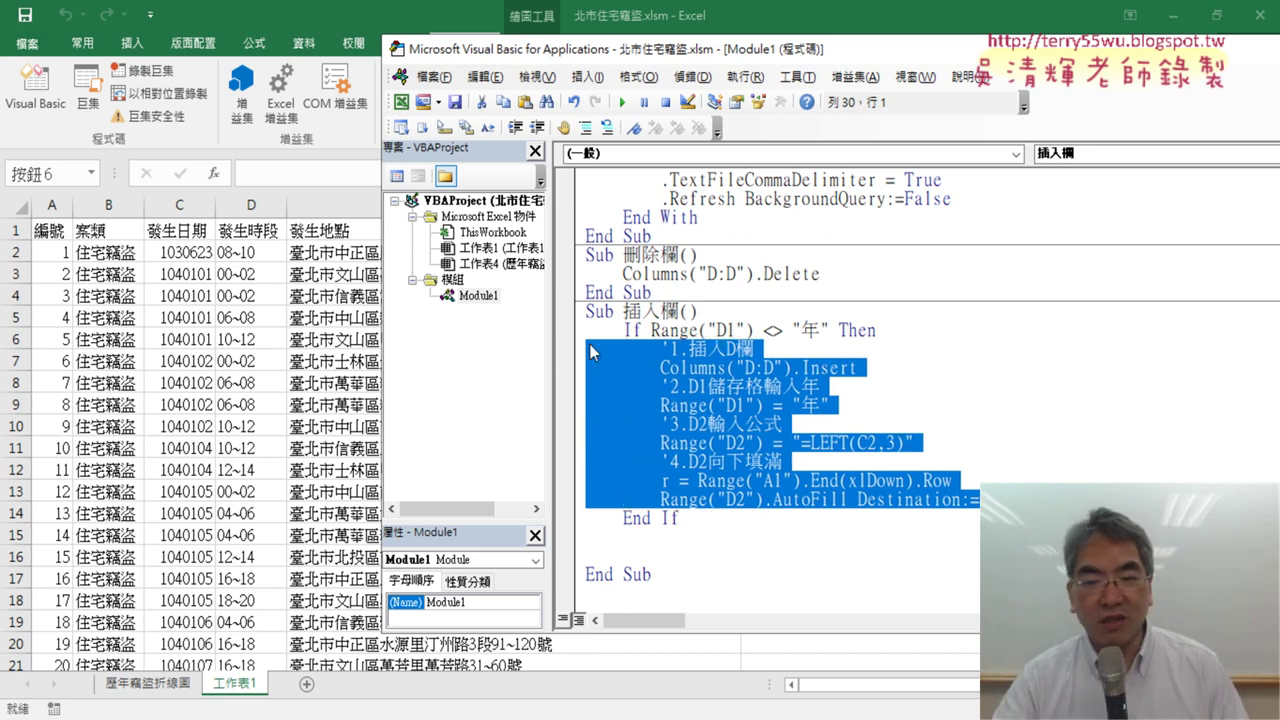
double_click(699, 542)
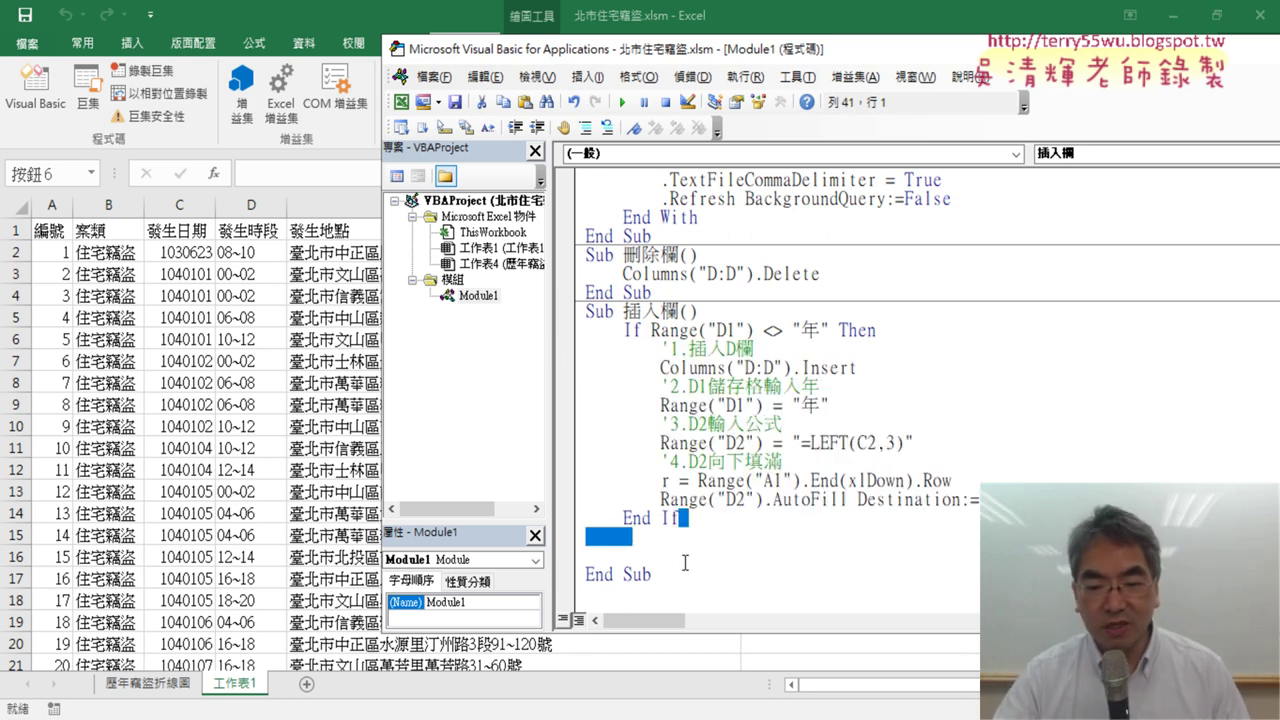
key(Delete)
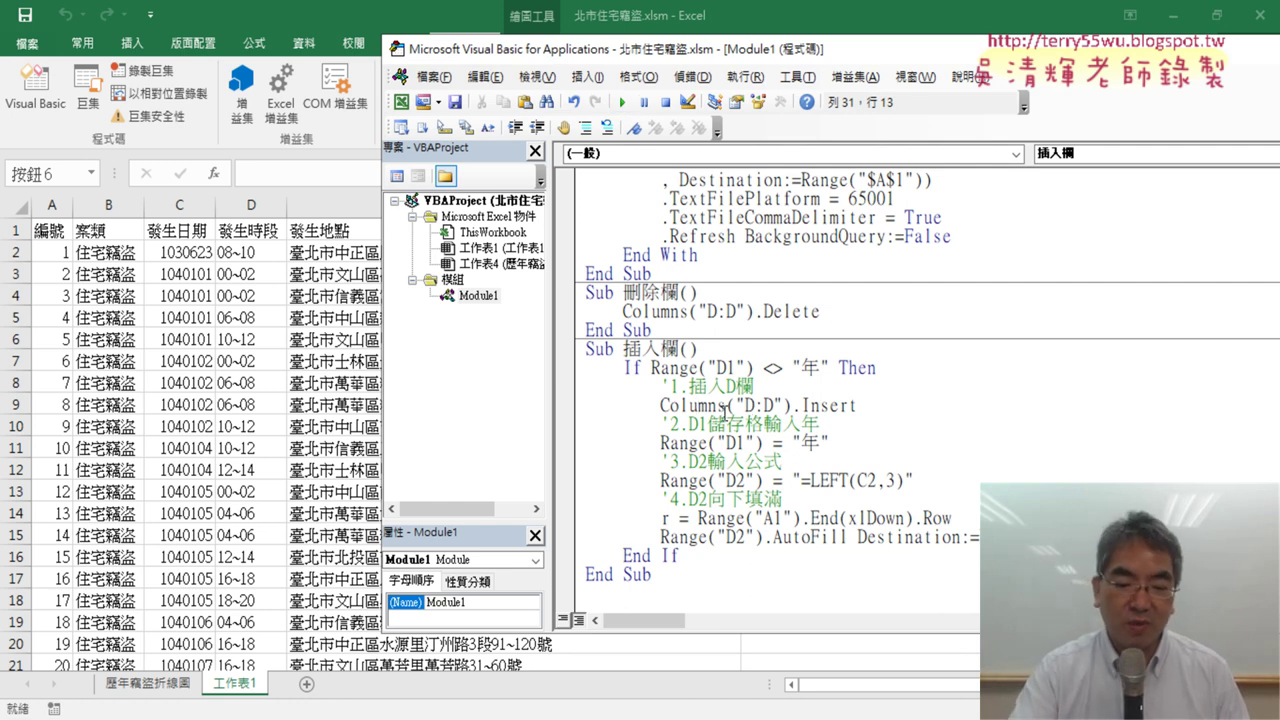
- Step through 插入欄 with F8, confirming the D1 condition is True and column D gets inserted
key(F8)
key(F8)
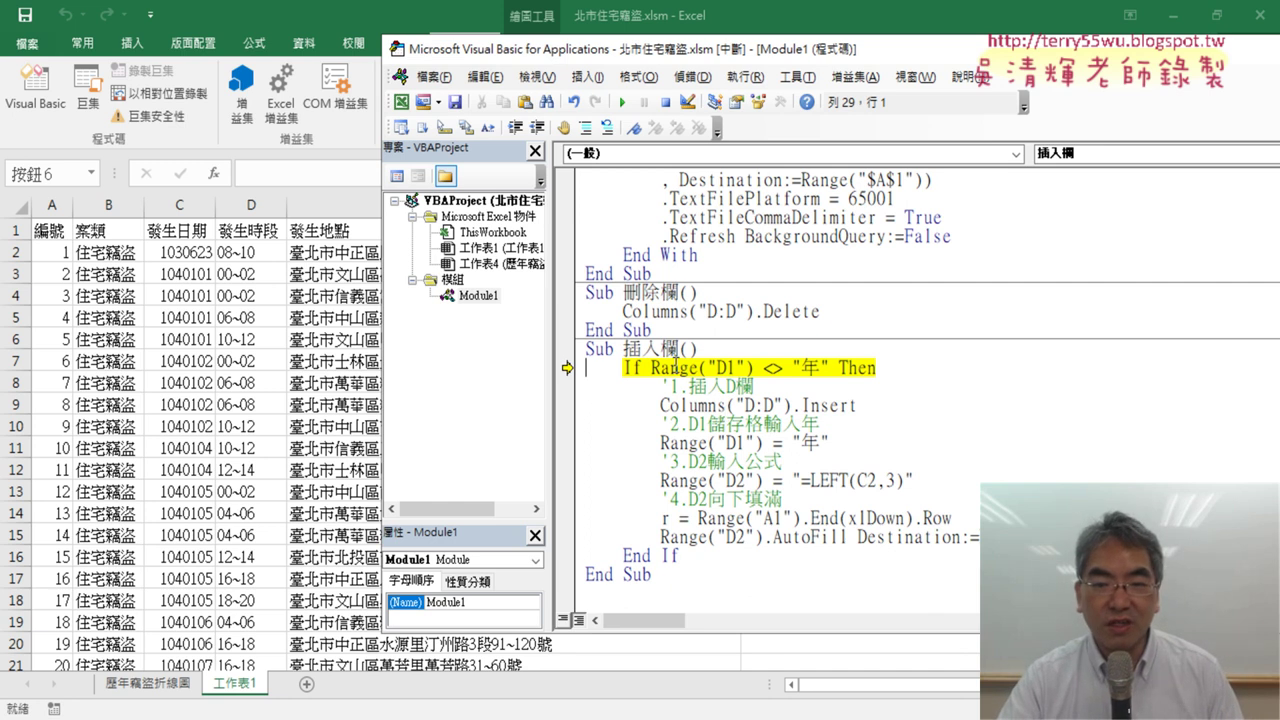
drag(652, 368, 822, 369)
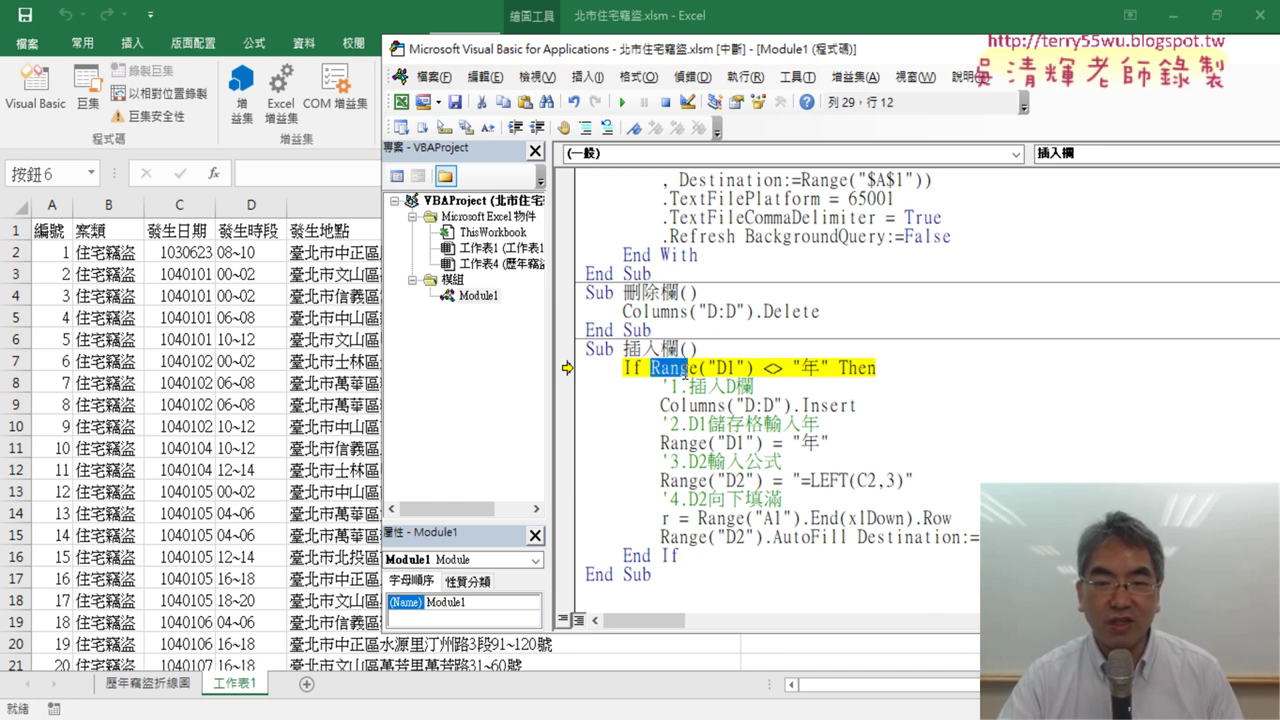
mouse_move(760, 374)
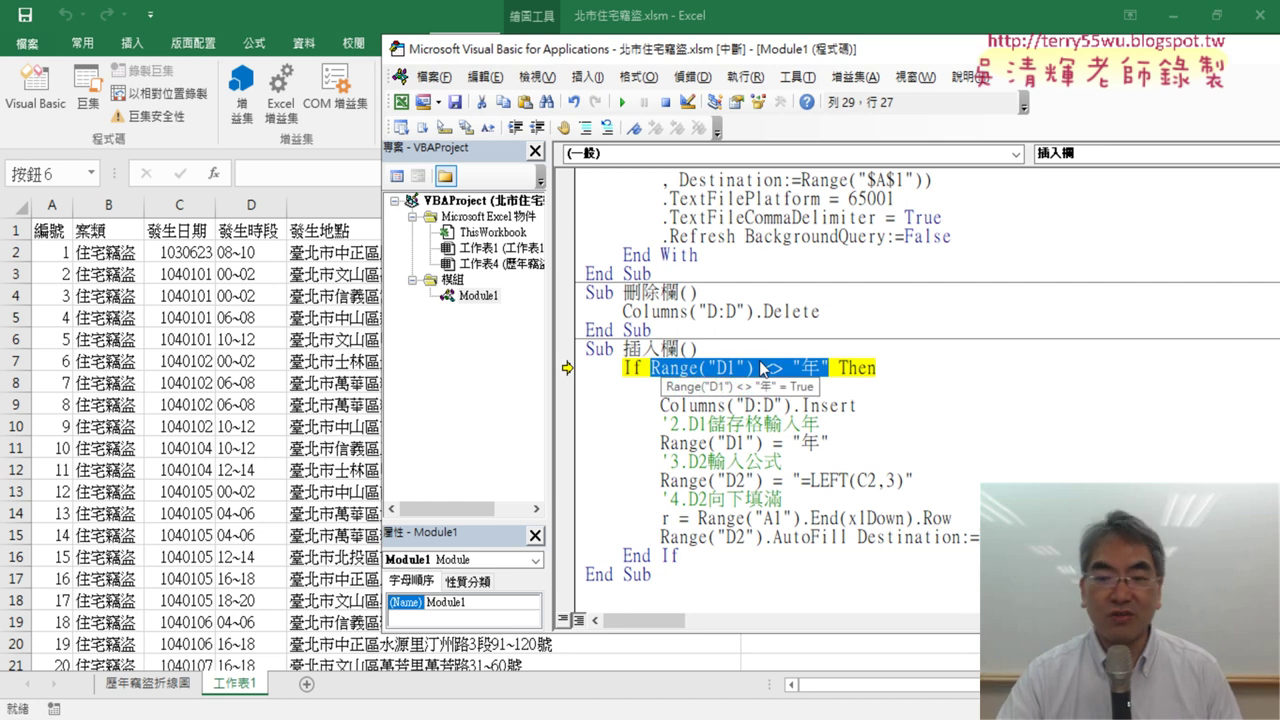
key(F8)
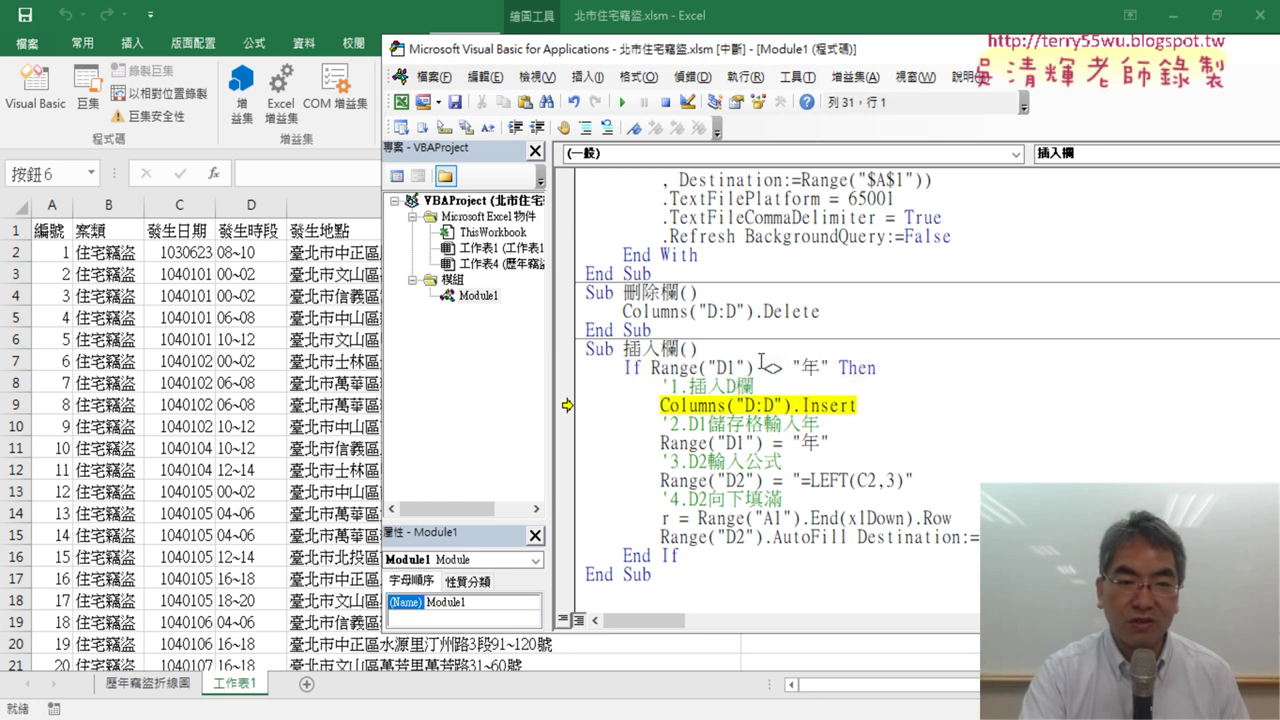
key(F8)
key(F8)
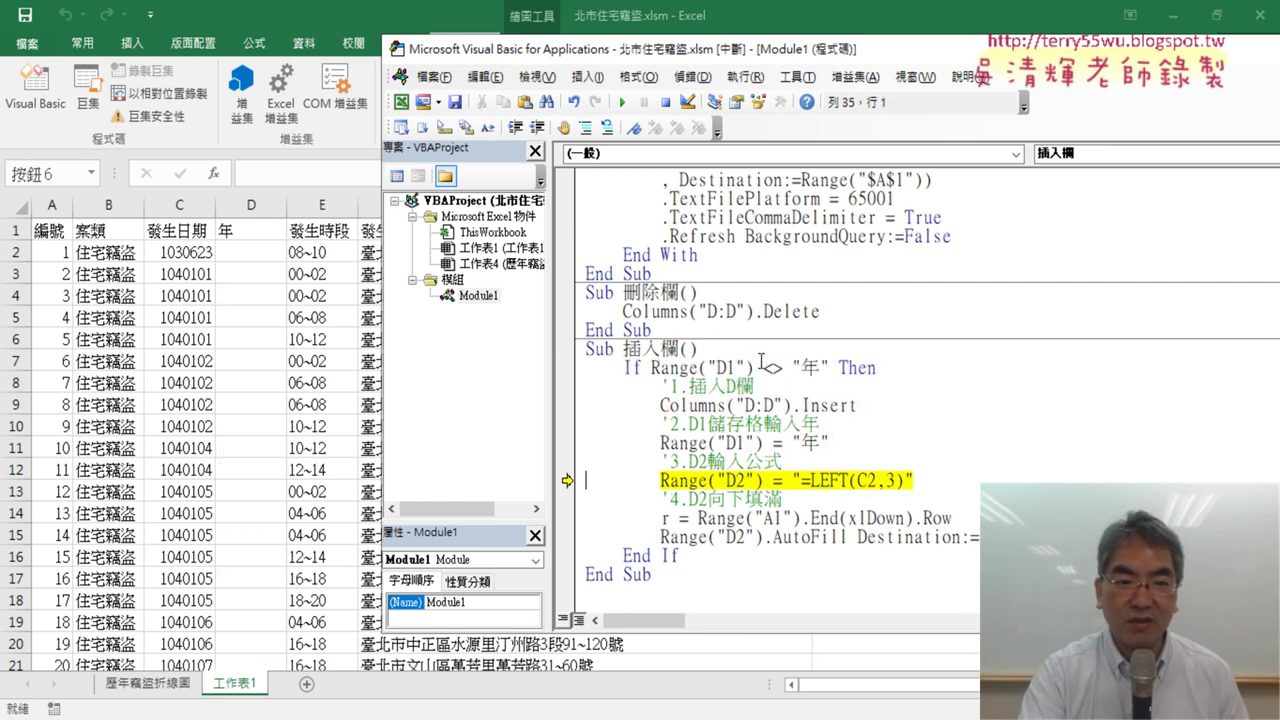
key(F8)
key(F8)
key(F8)
key(F8)
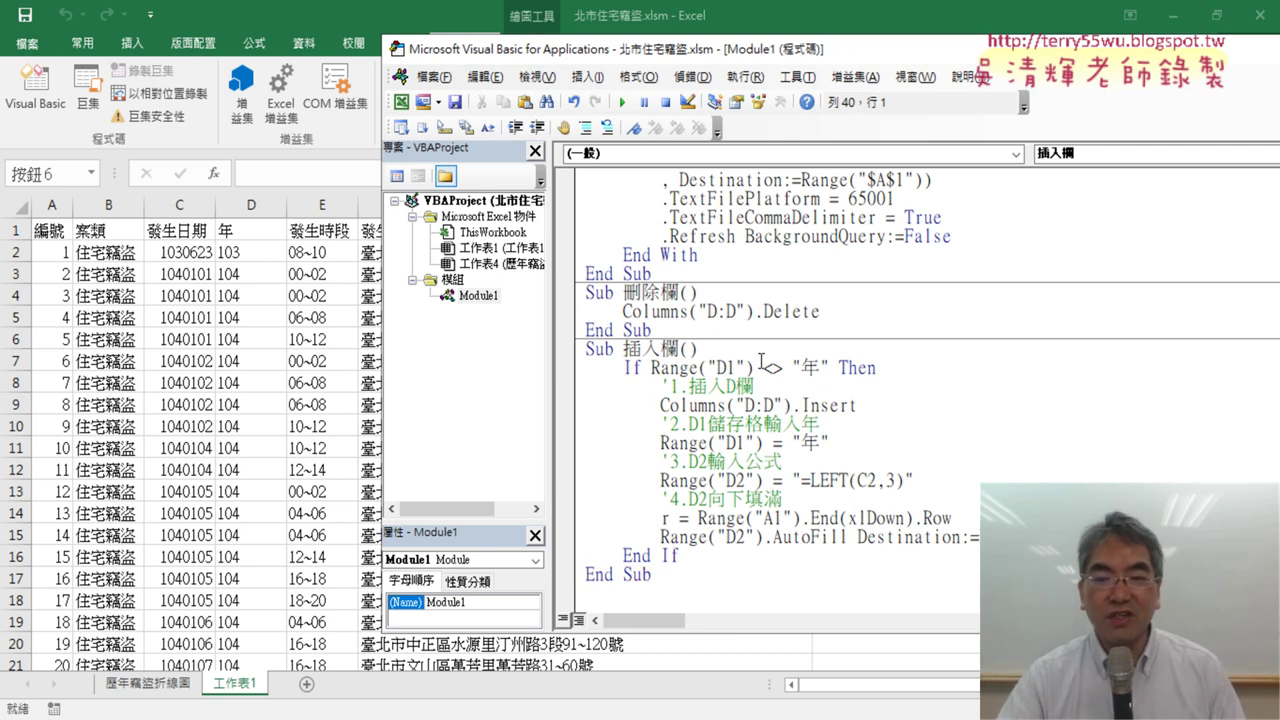
- Restart stepping through 插入欄 and check the D1 condition's value again
click(760, 362)
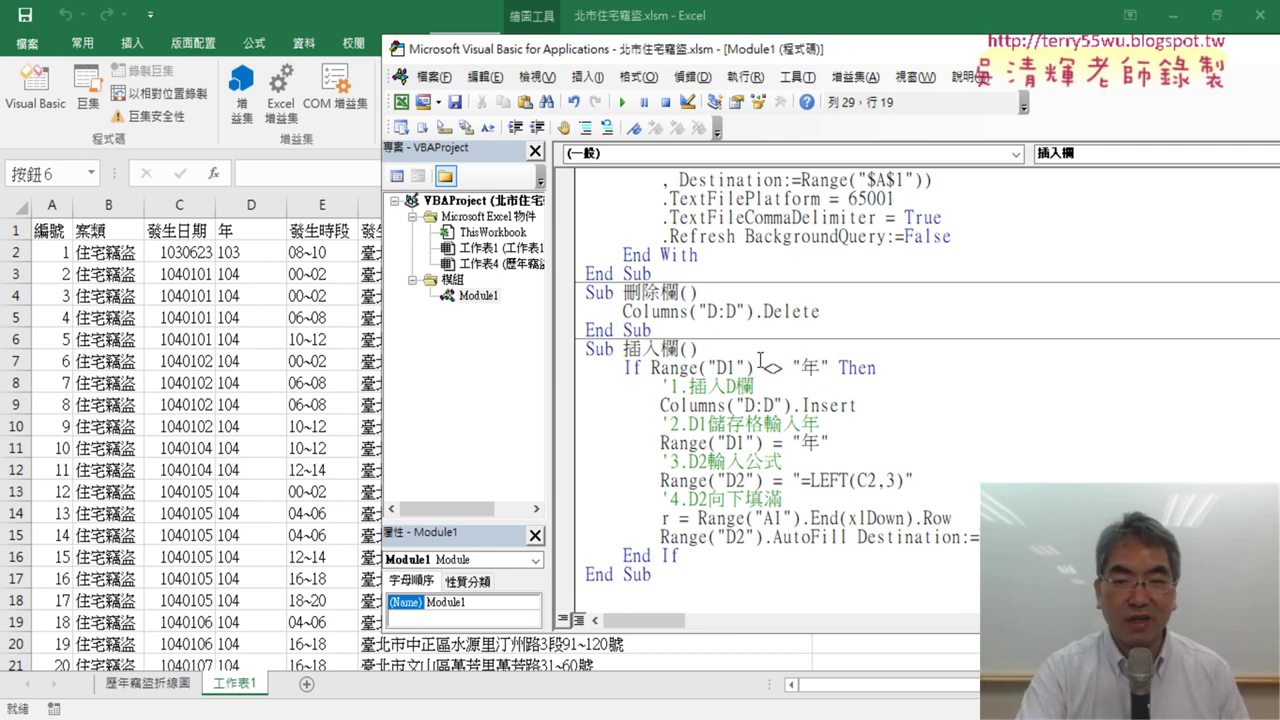
key(F8)
key(F8)
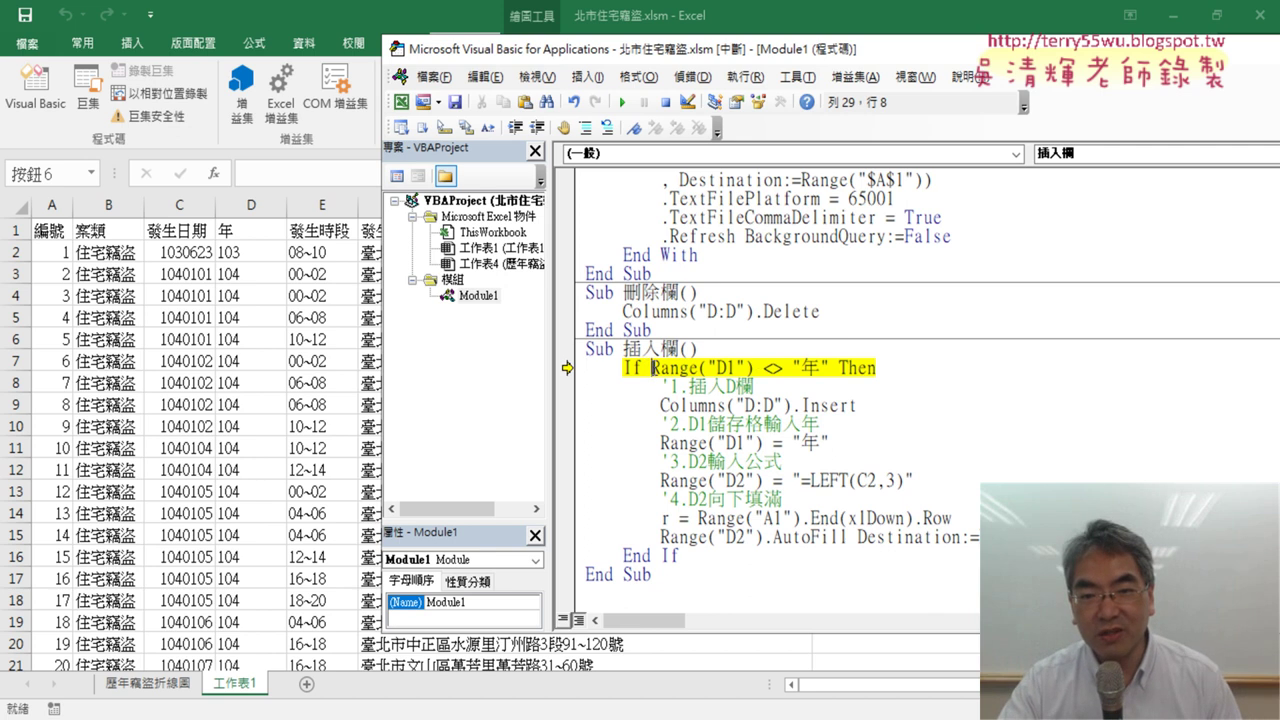
drag(651, 368, 828, 368)
mouse_move(752, 370)
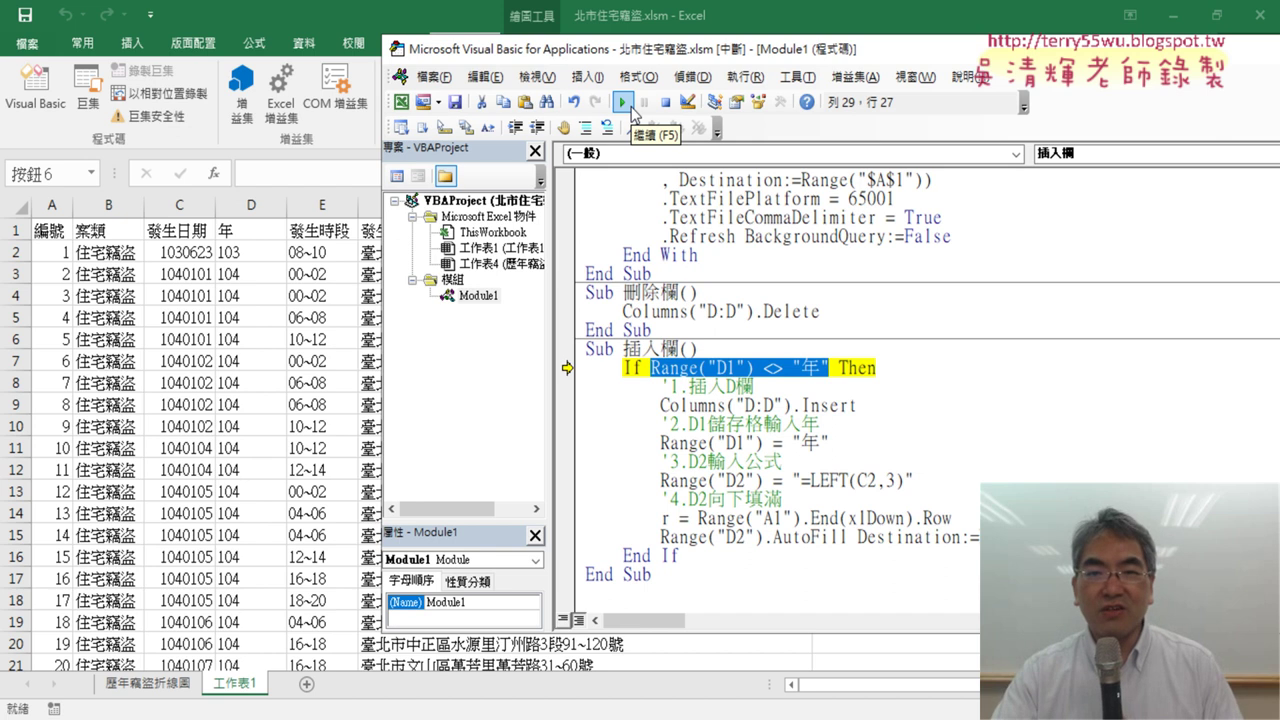
- Open and close the Debug menu, then re-check the Range("D1") condition's value
click(690, 77)
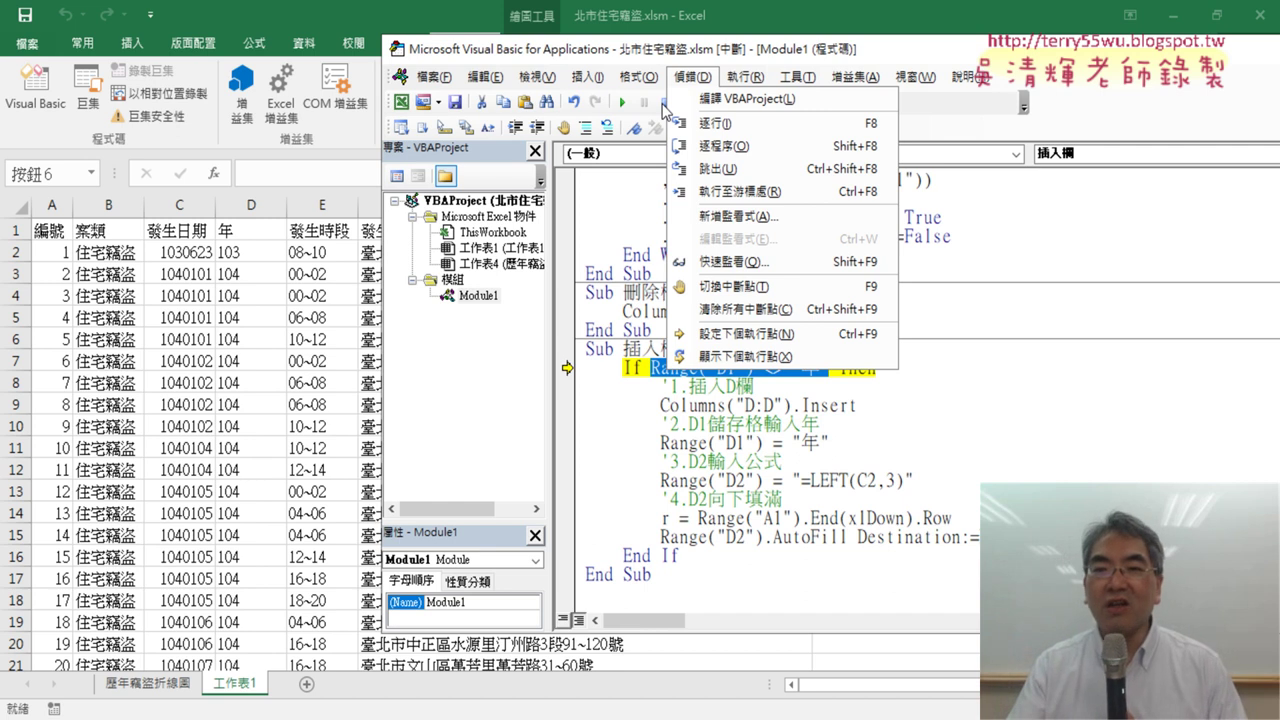
click(902, 386)
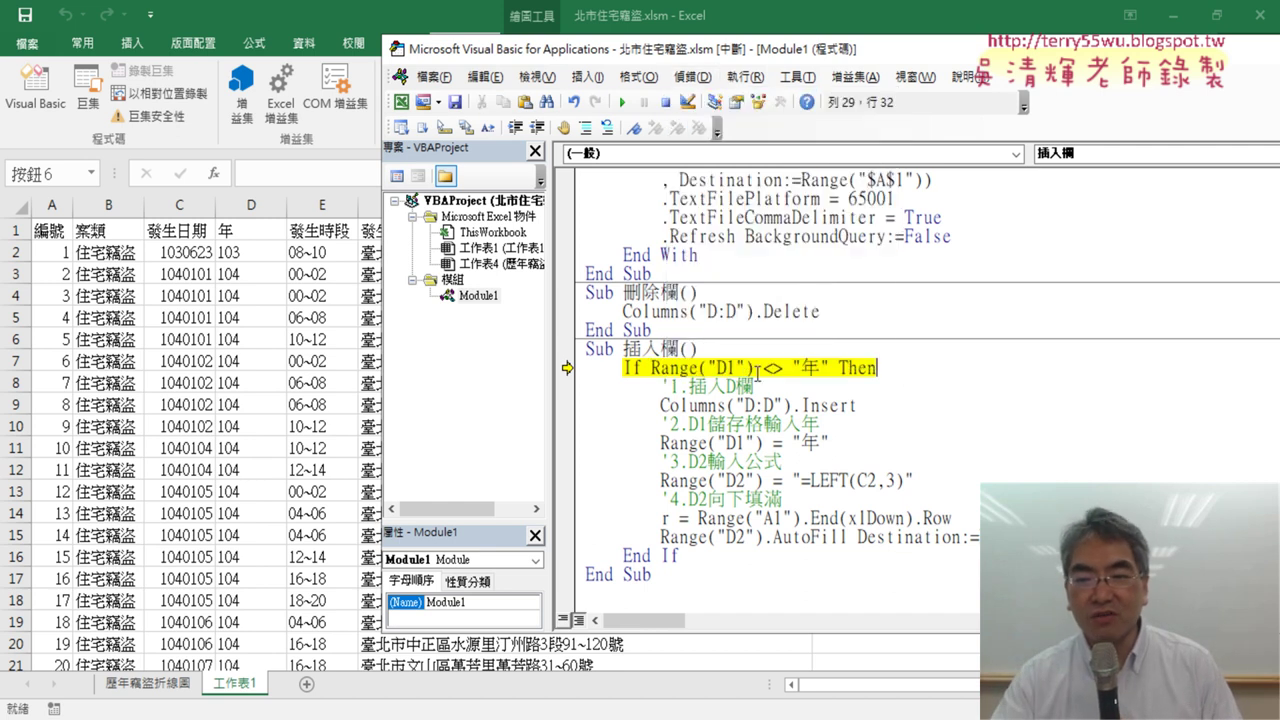
drag(652, 368, 799, 369)
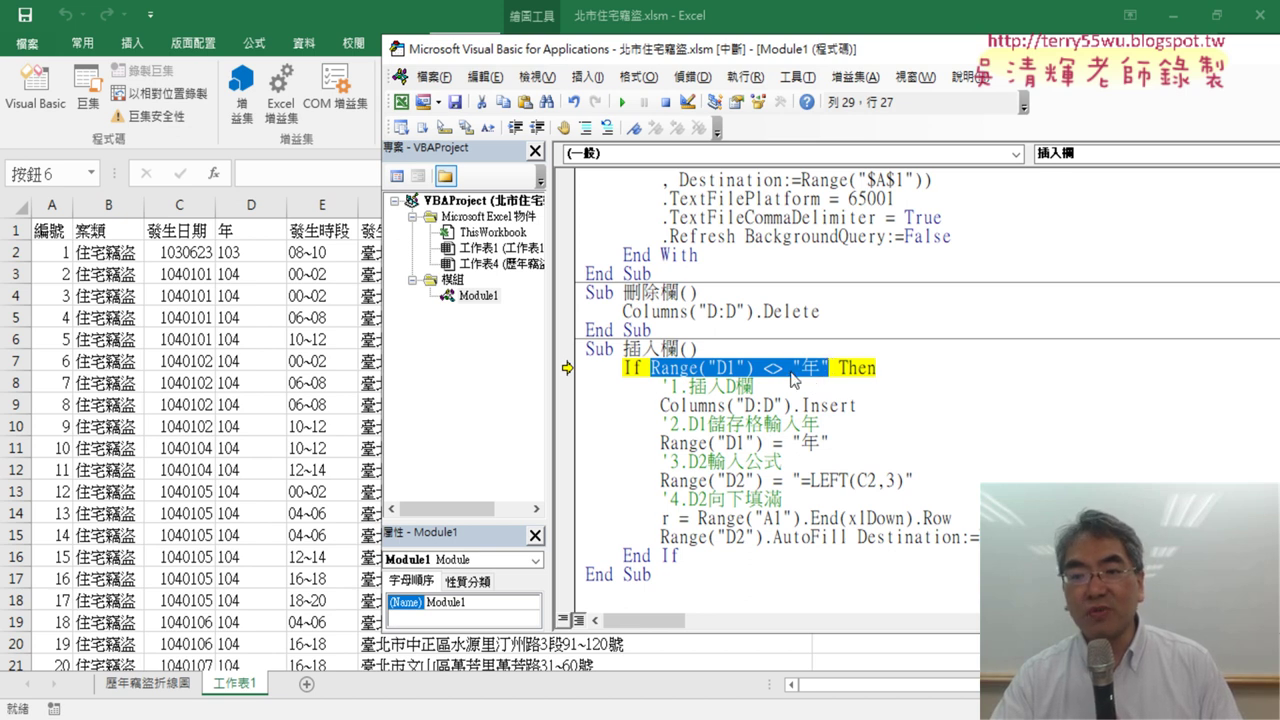
mouse_move(759, 368)
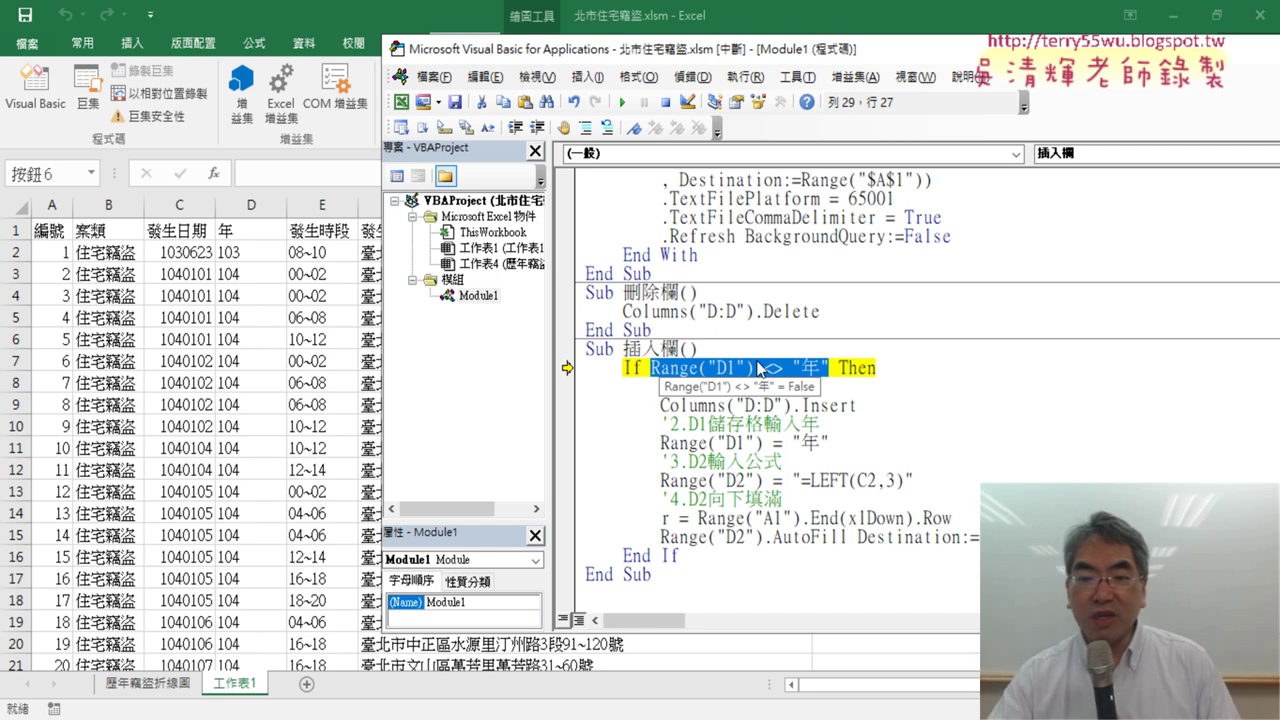
mouse_move(693, 441)
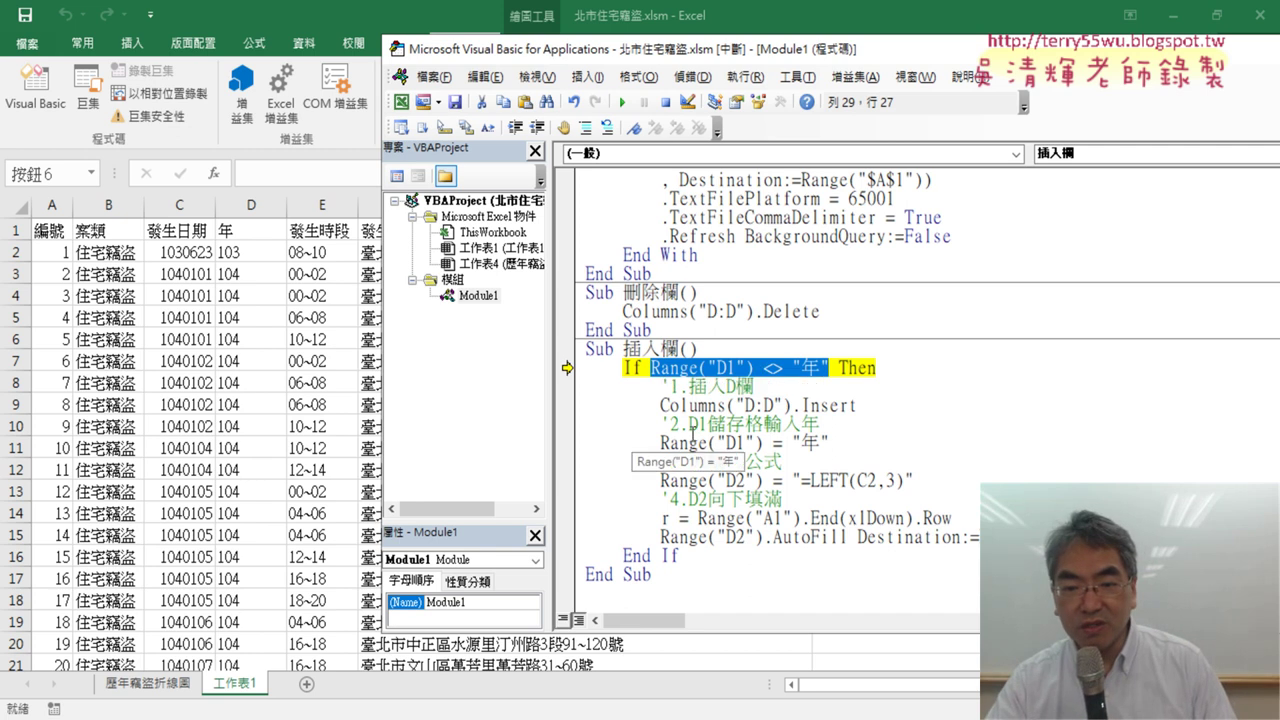
mouse_move(705, 486)
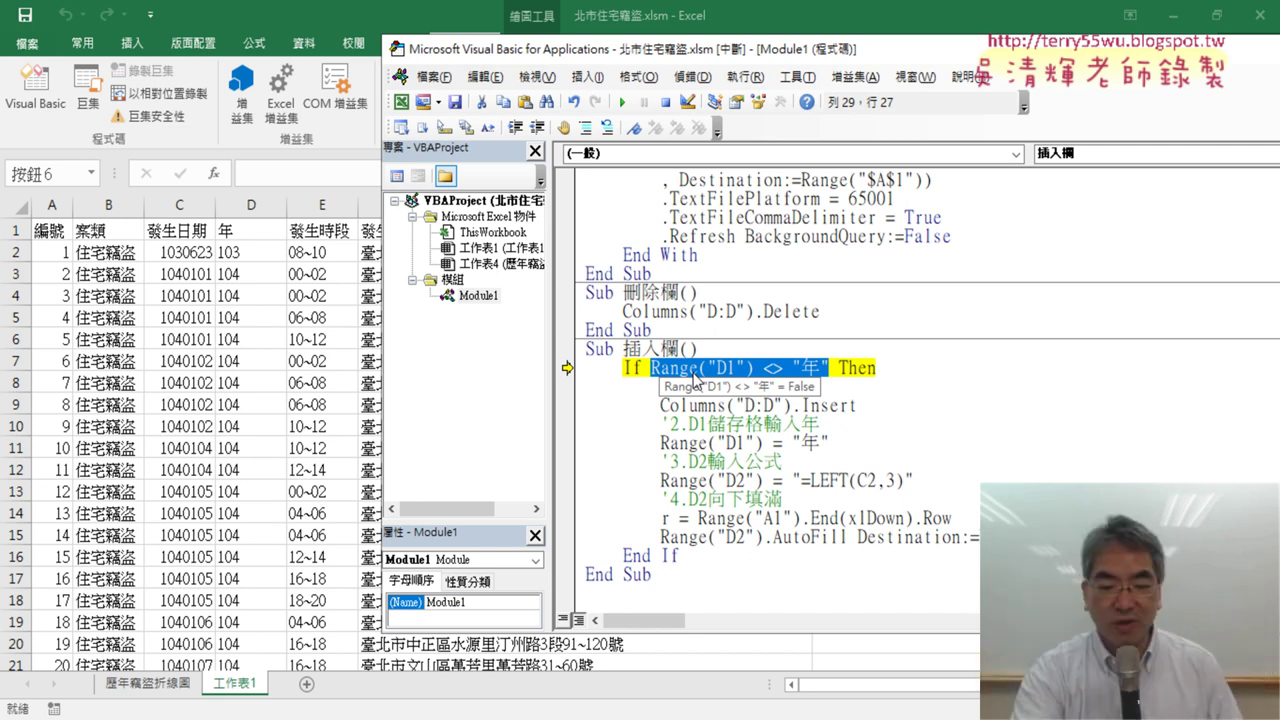
- Step through End If and End Sub to finish running 插入欄
key(F8)
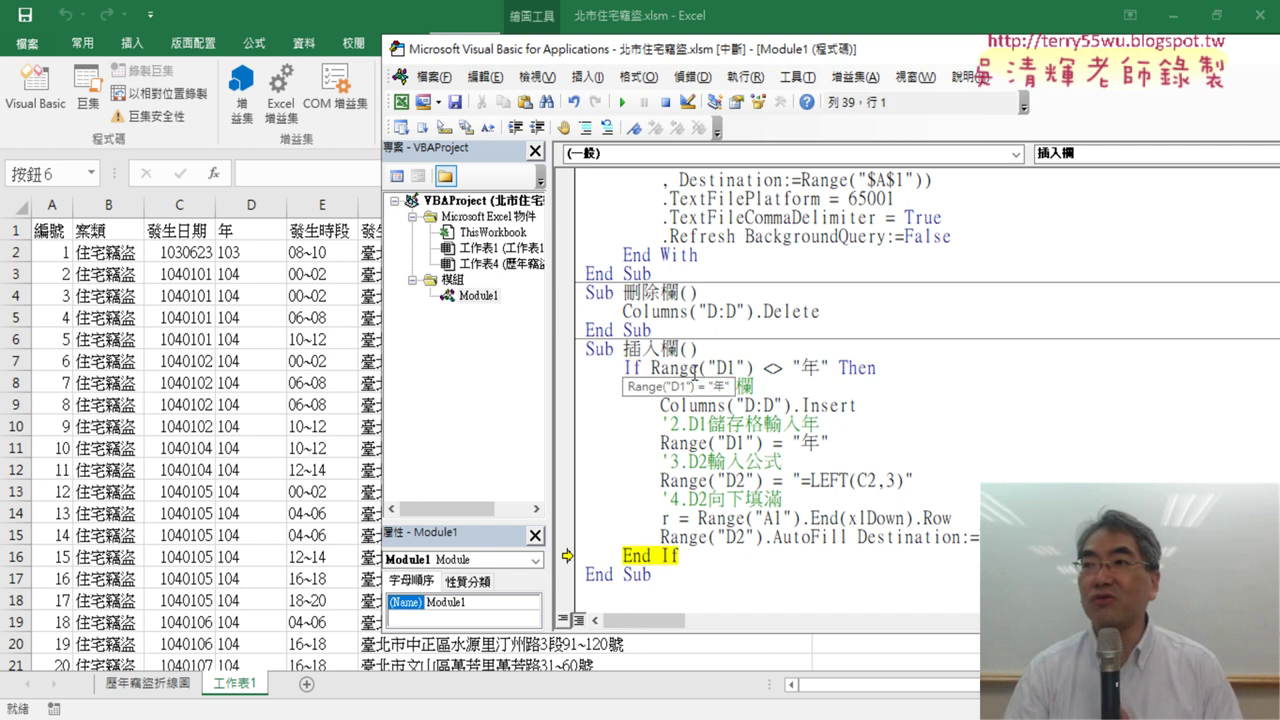
key(F8)
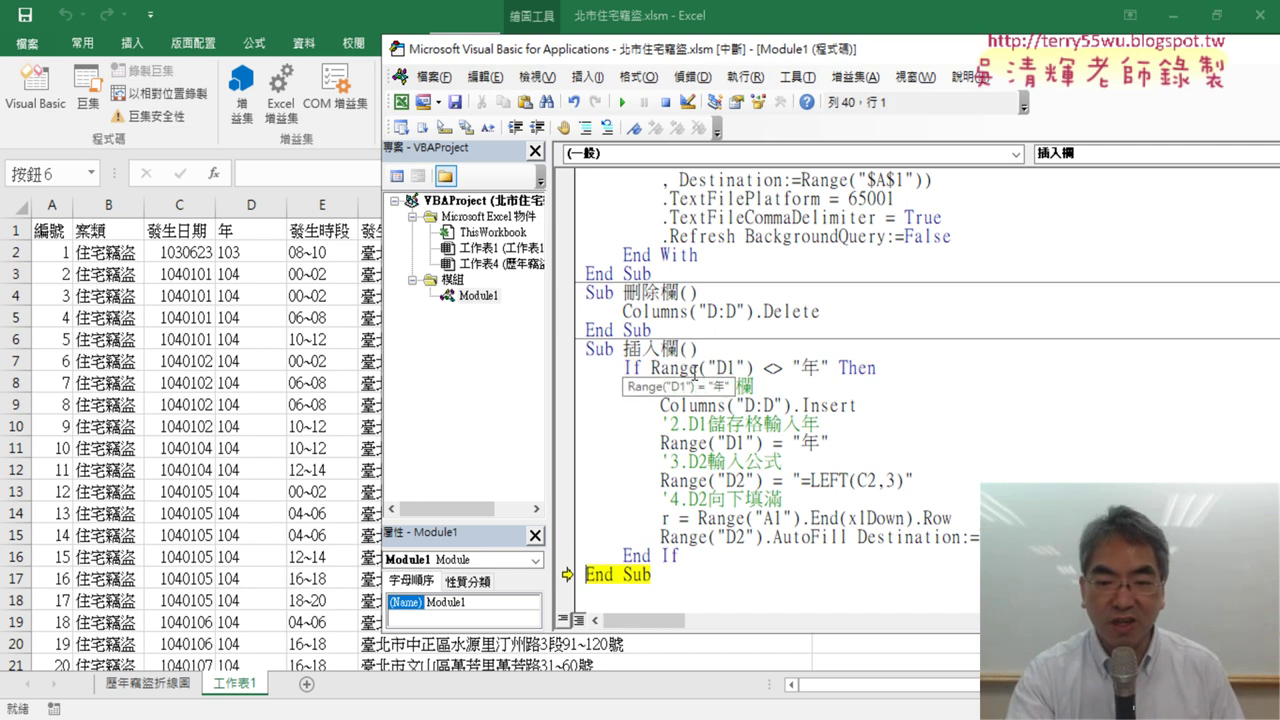
key(F8)
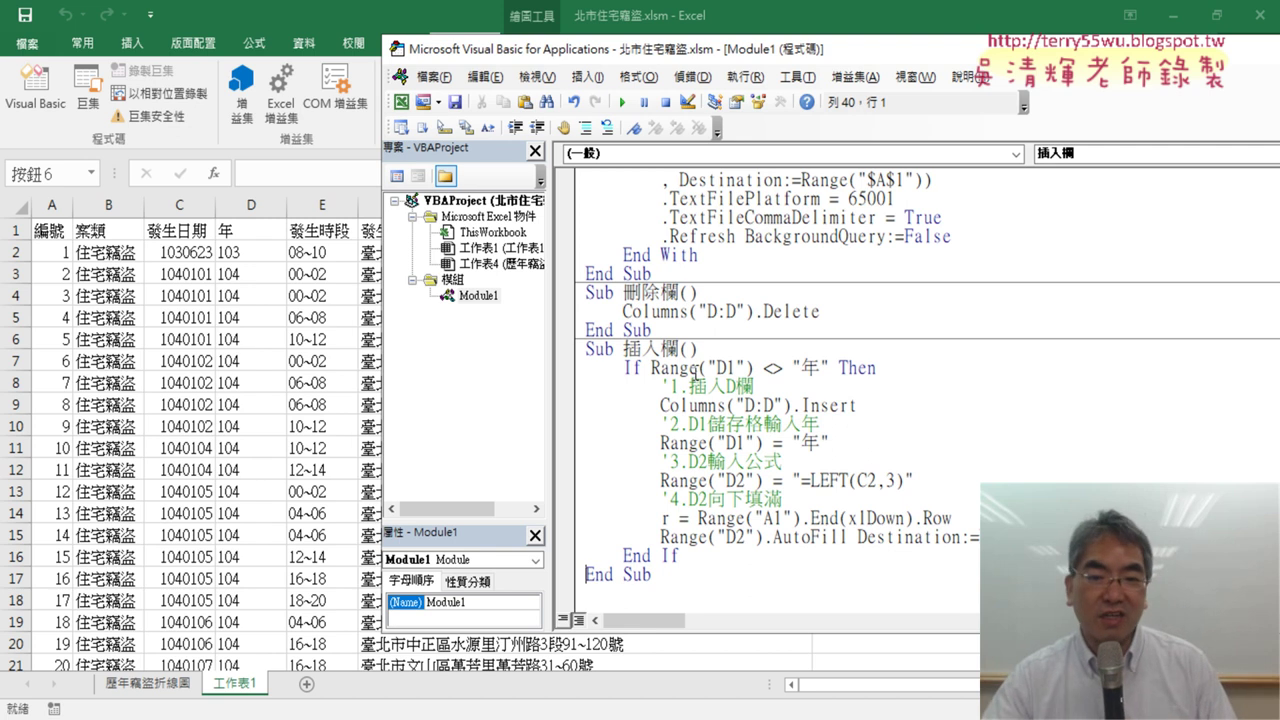
- Test the 插入欄 and 刪除欄 buttons, ending with 年 removed and column D (發生時段) selected
click(335, 387)
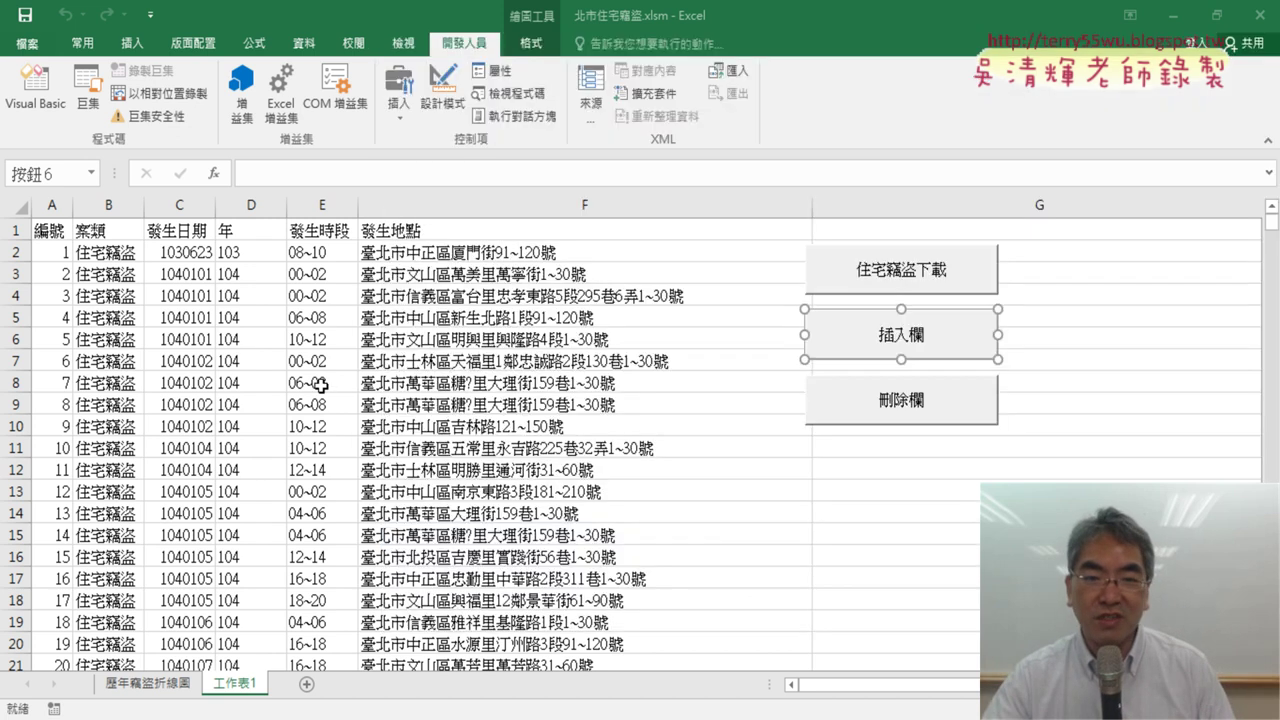
click(930, 342)
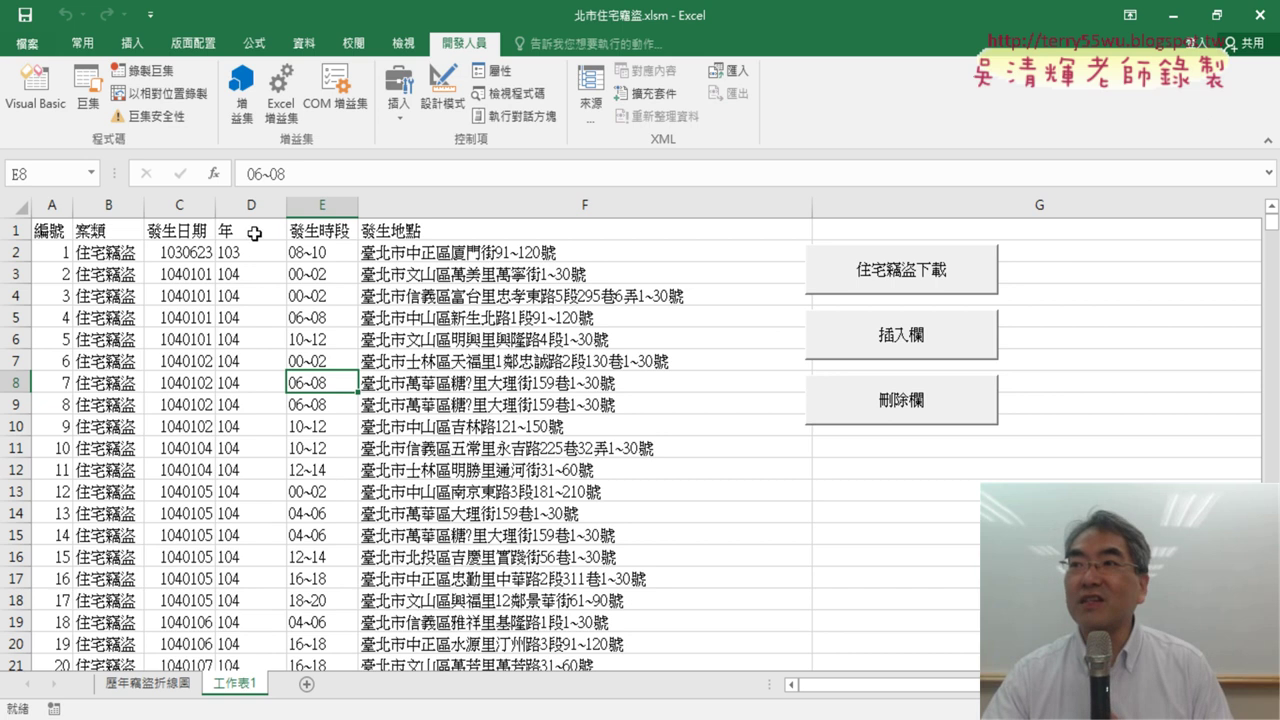
click(913, 412)
click(917, 350)
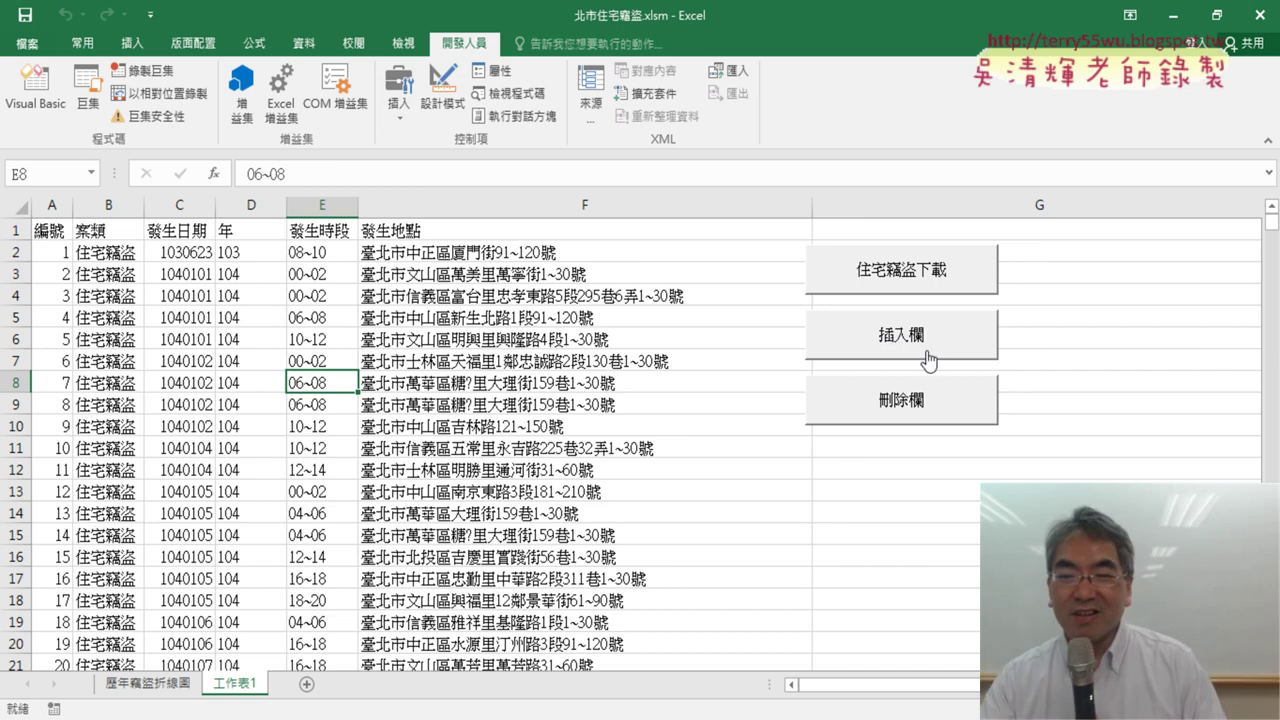
click(945, 410)
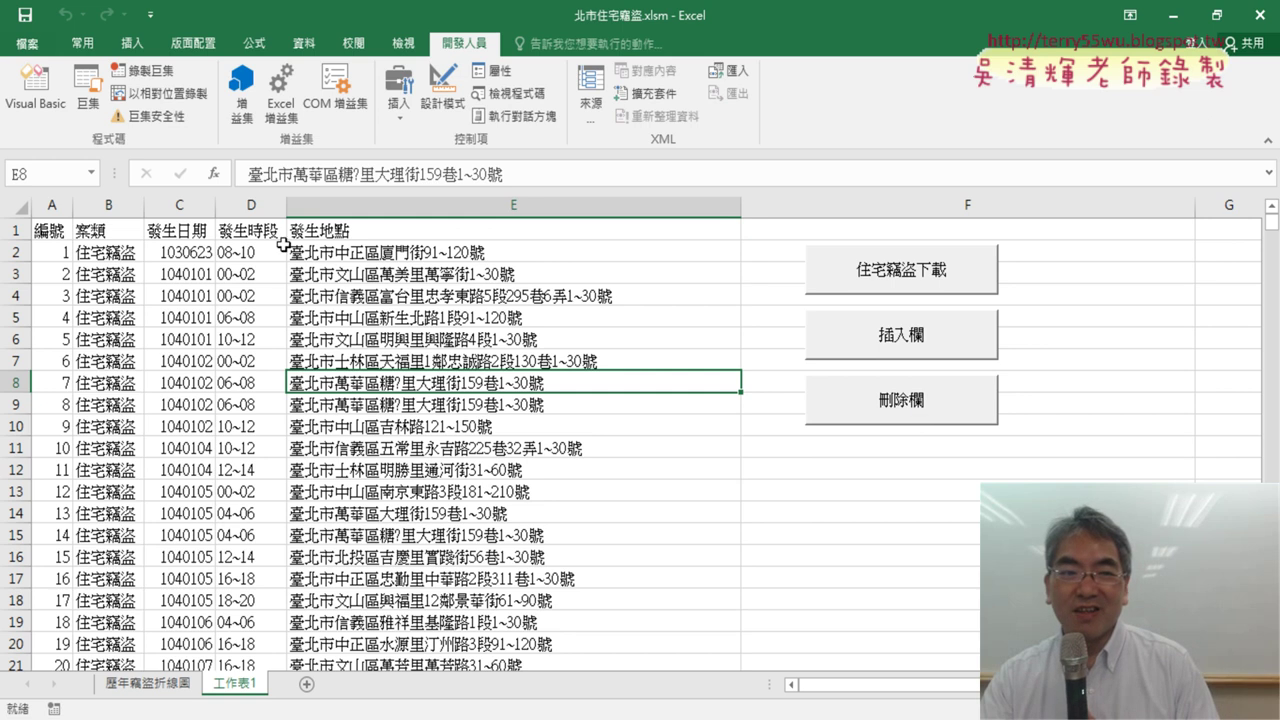
click(258, 205)
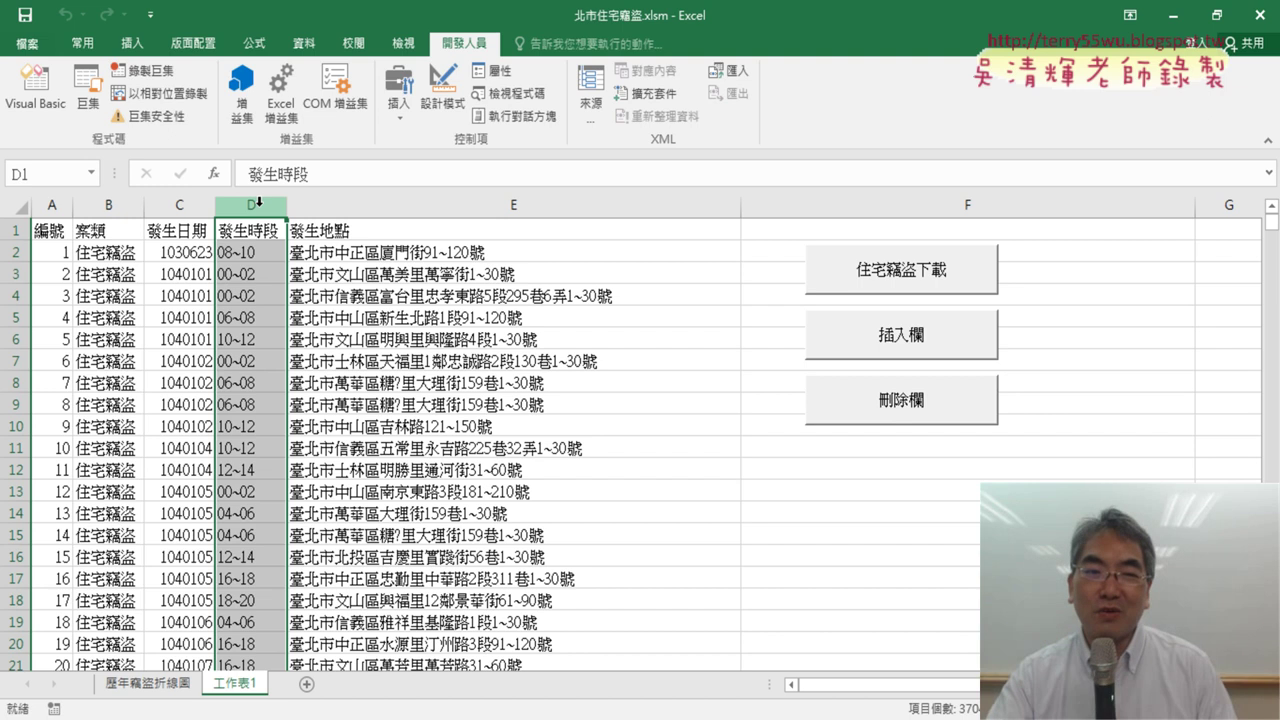
- Use 指定巨集 on the 刪除欄 button to open its 刪除欄 macro code in the VBA editor
right_click(945, 418)
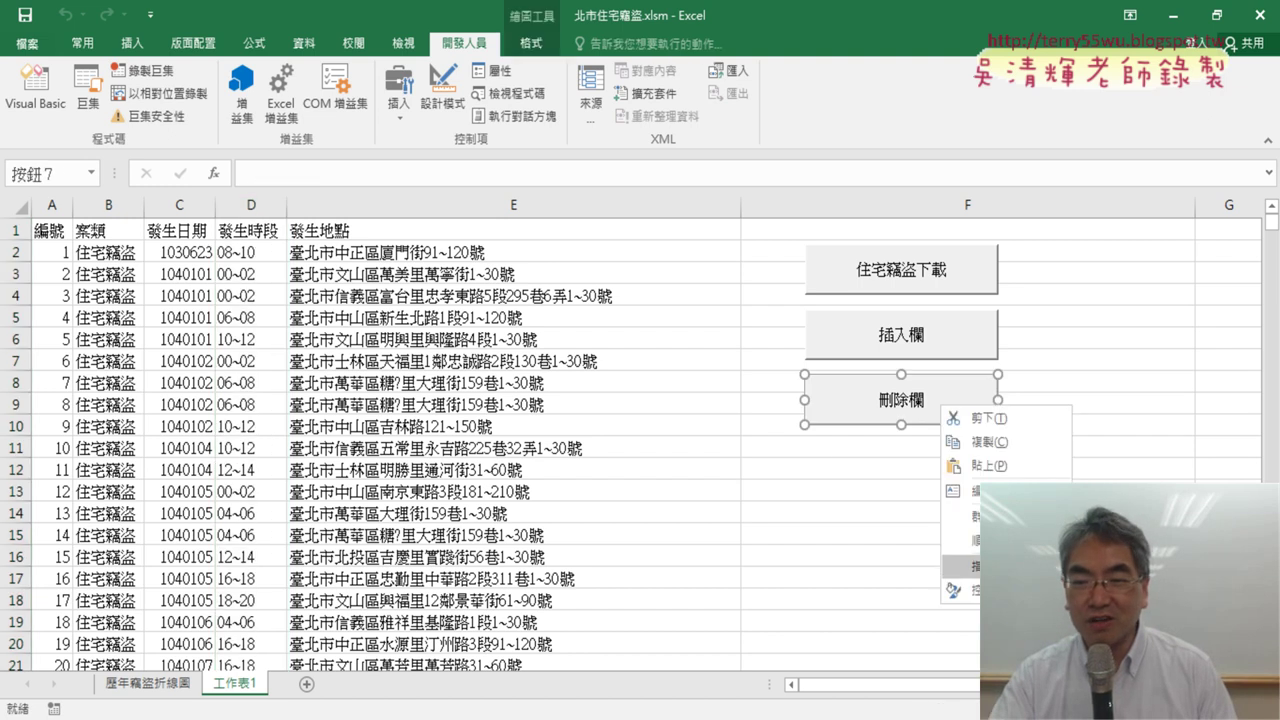
click(965, 567)
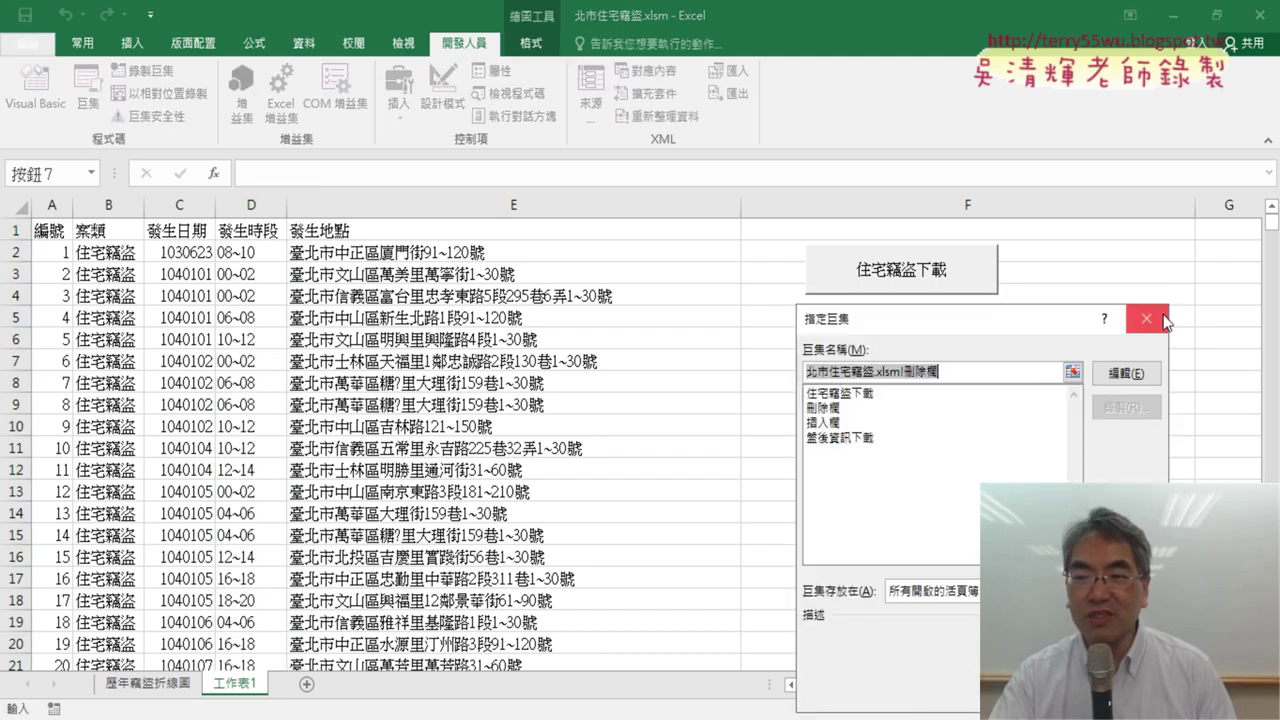
click(1146, 318)
right_click(940, 399)
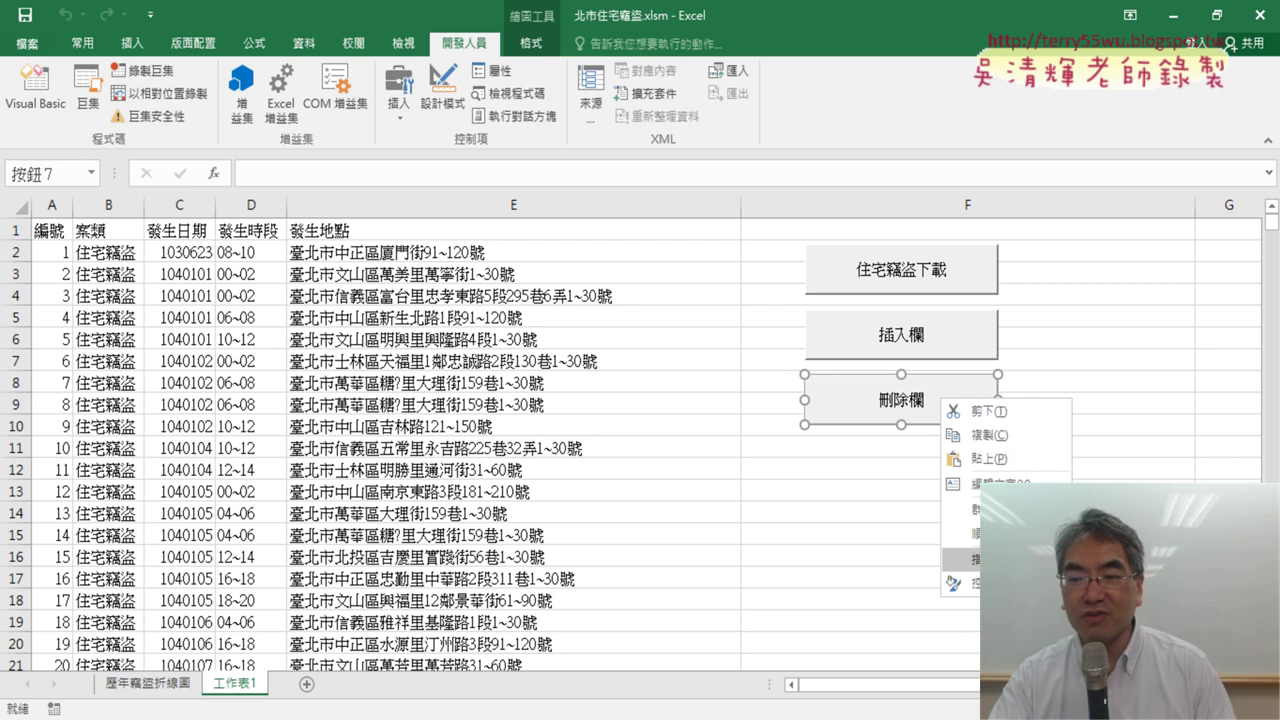
click(960, 559)
click(1131, 373)
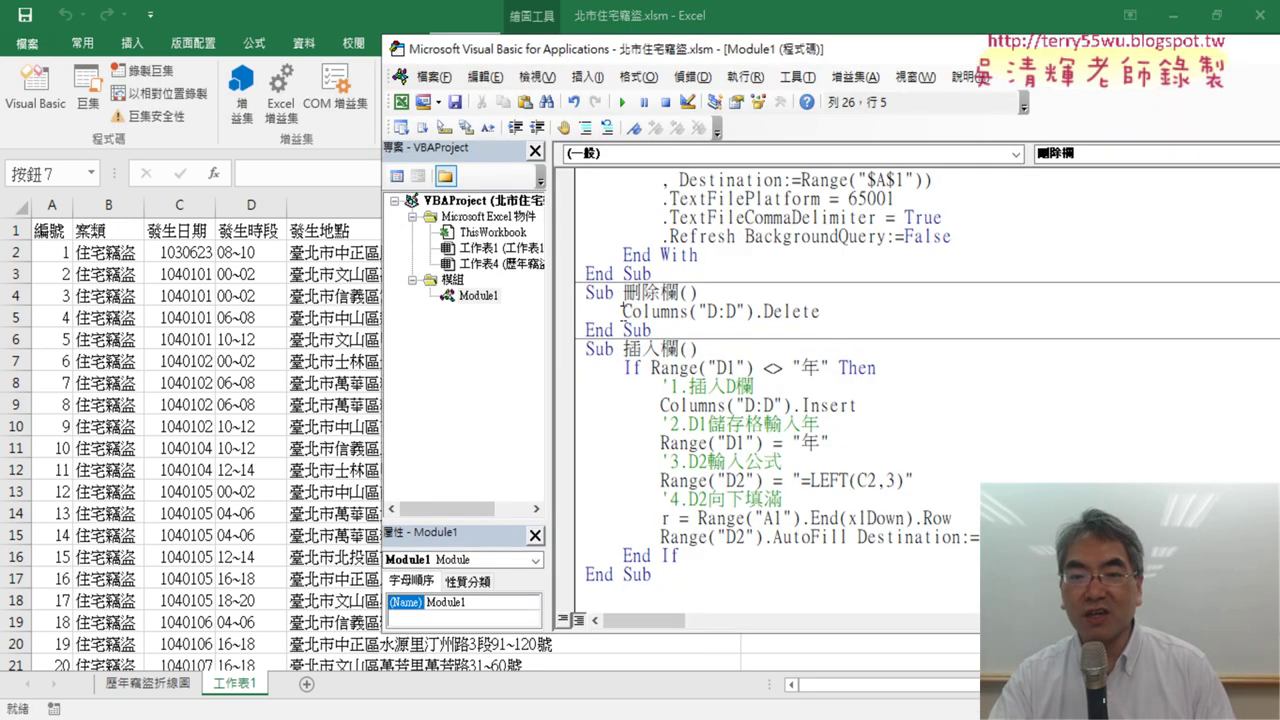
- Copy the If Range("D1") <> "年" Then line from 插入欄 onto a new line under Sub 刪除欄()
drag(622, 311, 820, 312)
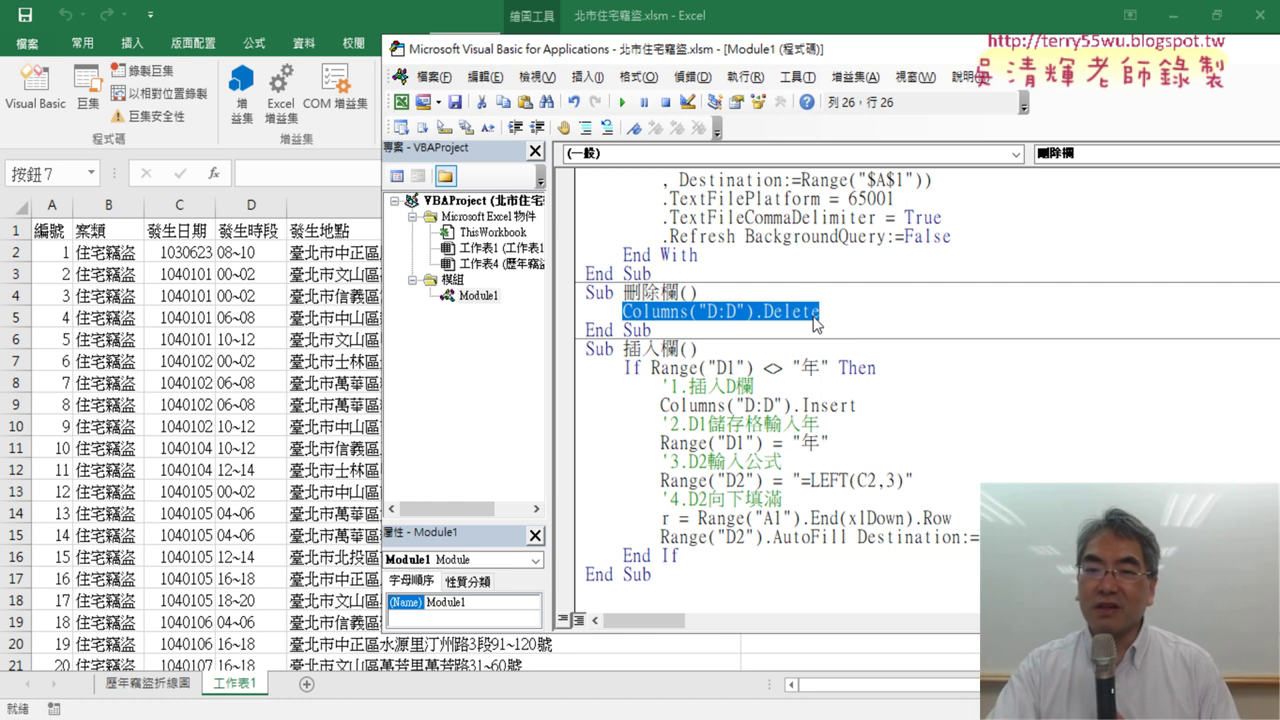
click(731, 293)
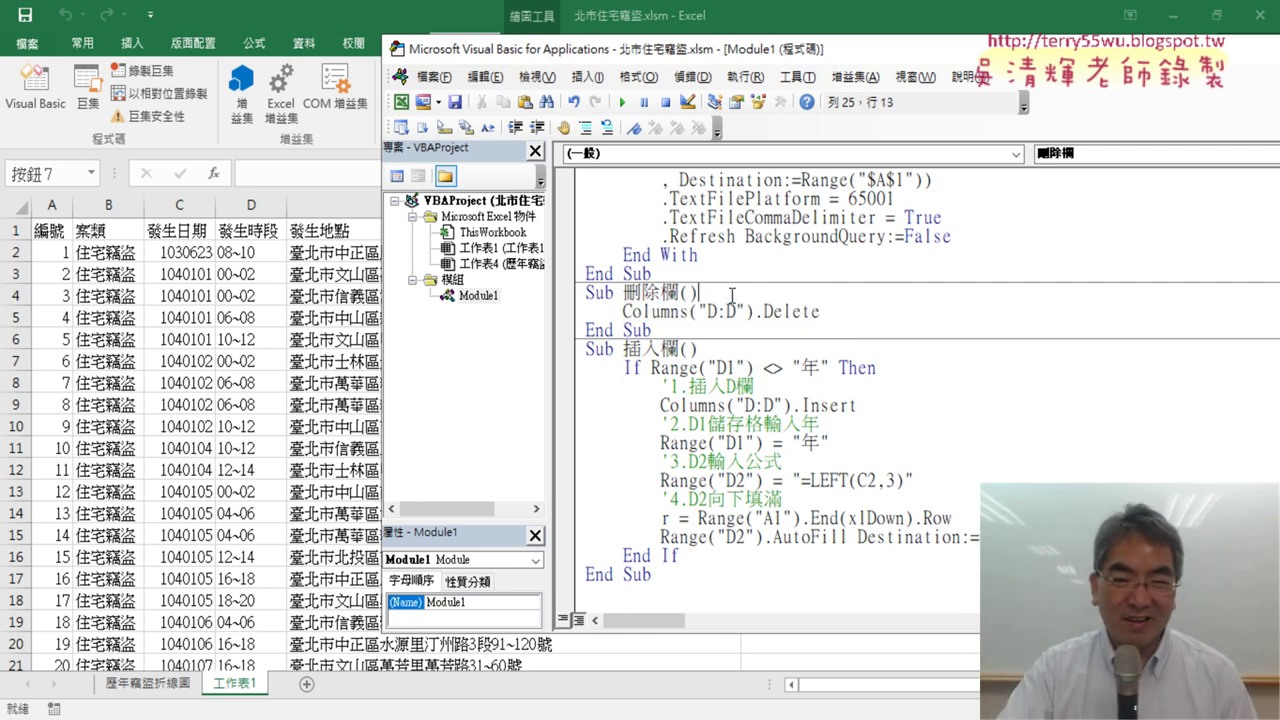
key(Return)
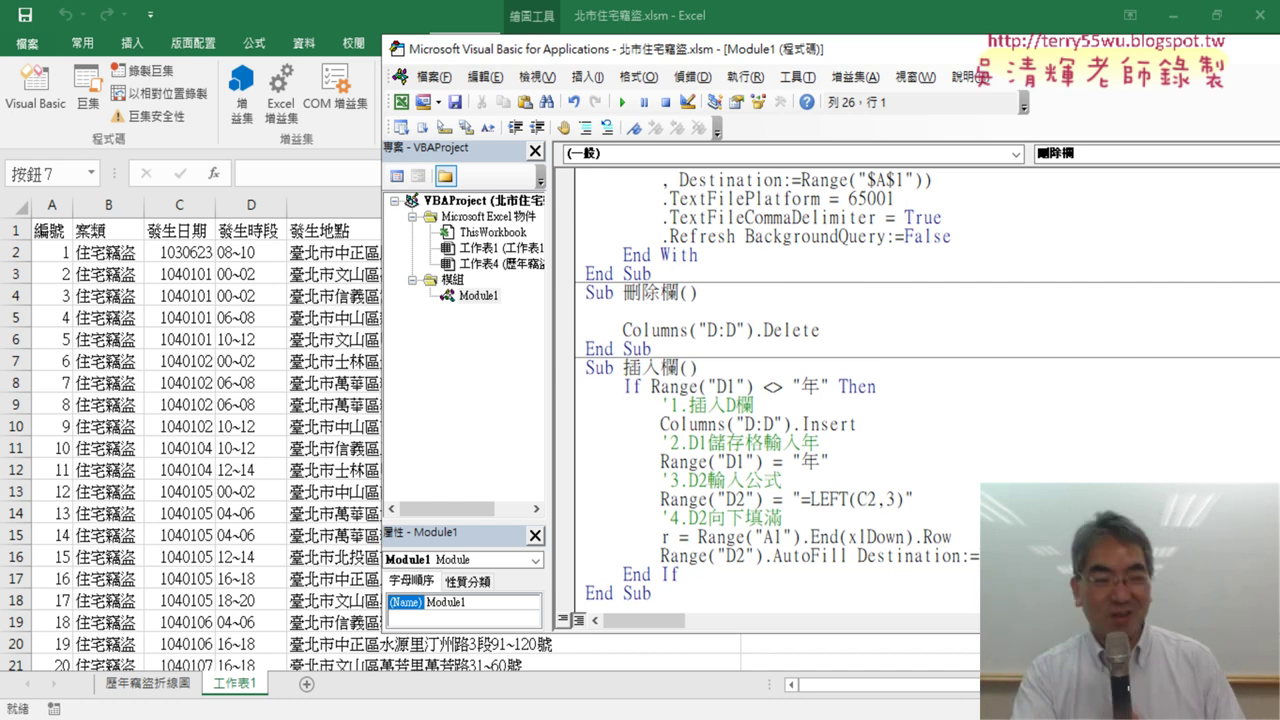
key(Tab)
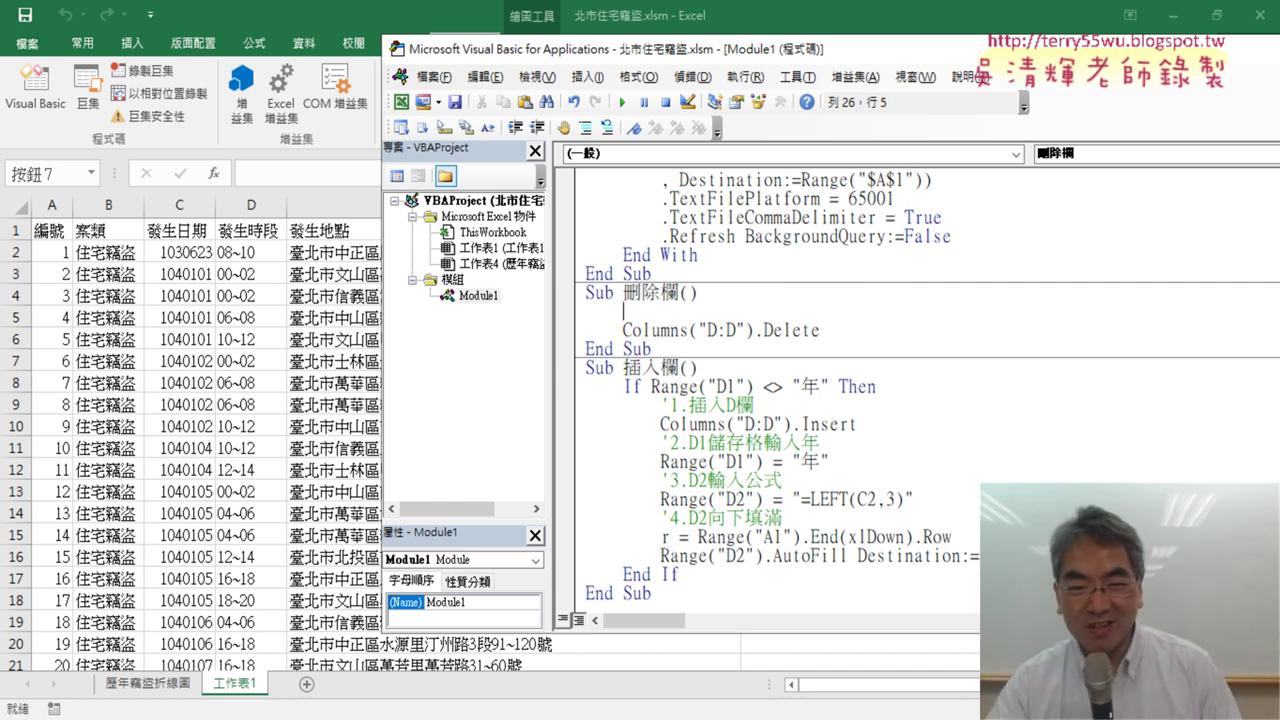
drag(877, 387, 630, 390)
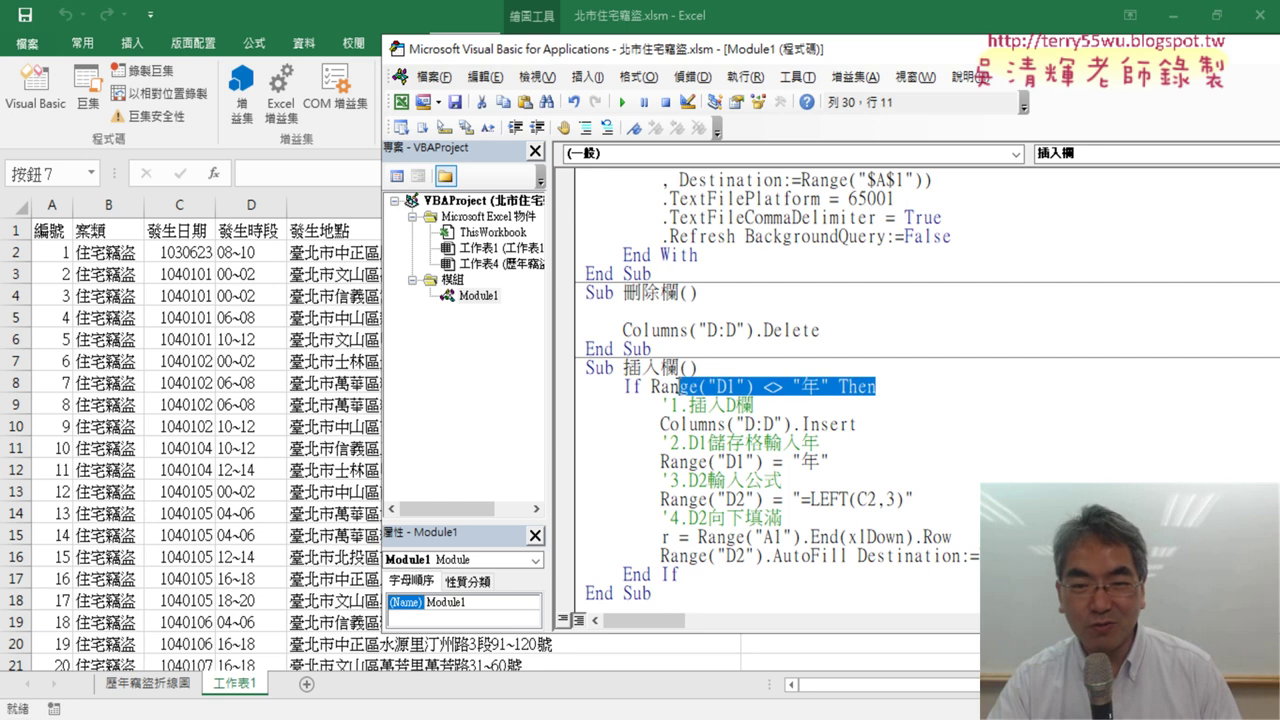
key(ctrl+c)
click(640, 312)
key(ctrl+v)
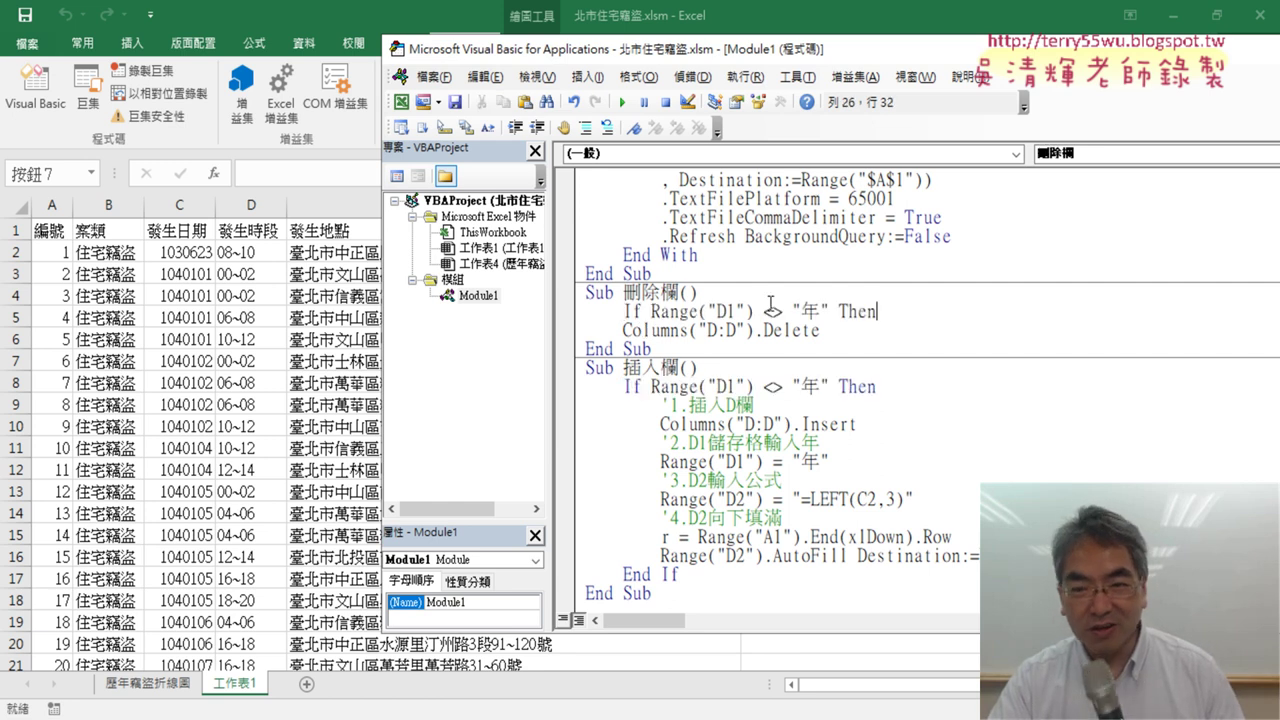
- Change <> to =, add End If, and indent Columns("D:D").Delete inside the If block
drag(764, 311, 790, 311)
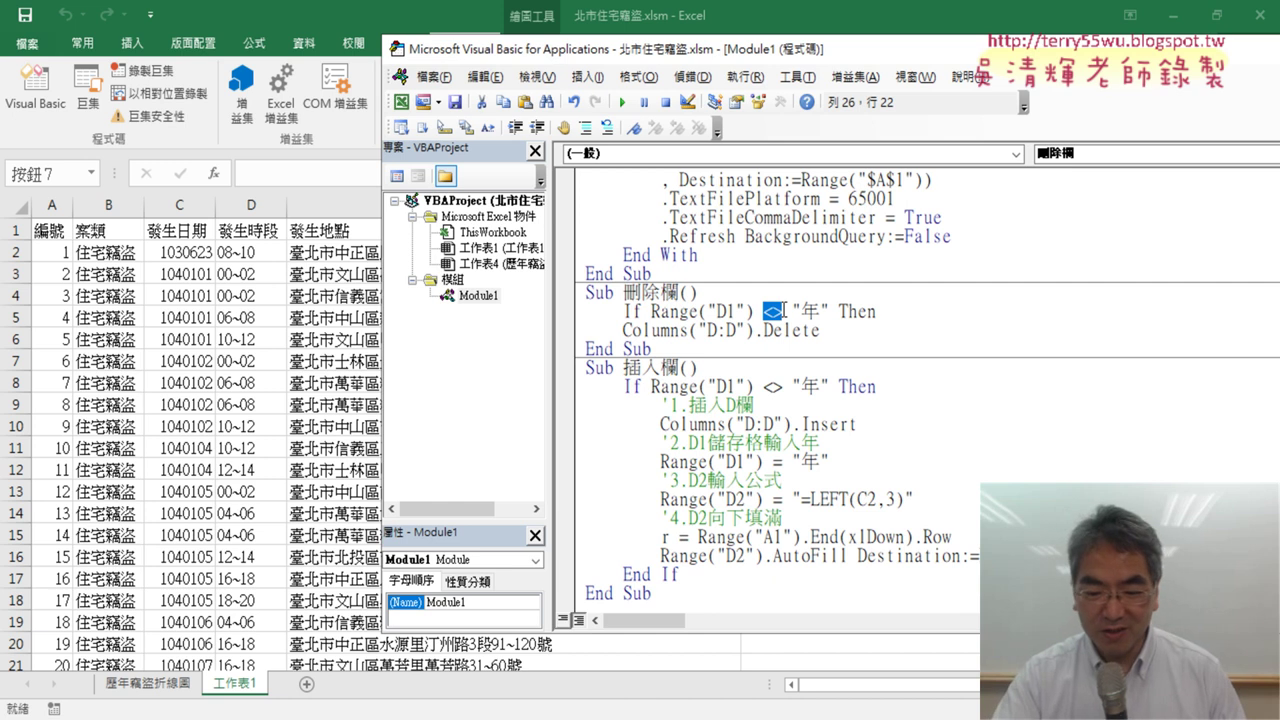
text(=)
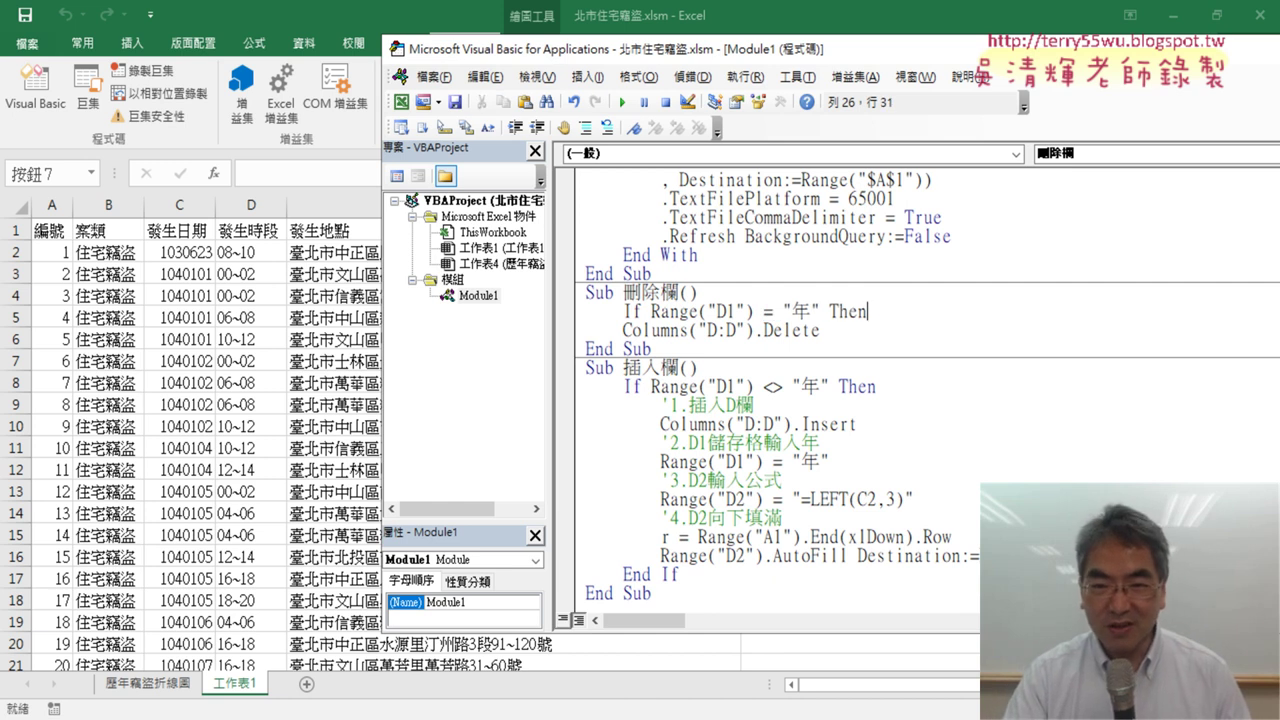
key(Return)
key(Return)
text(e)
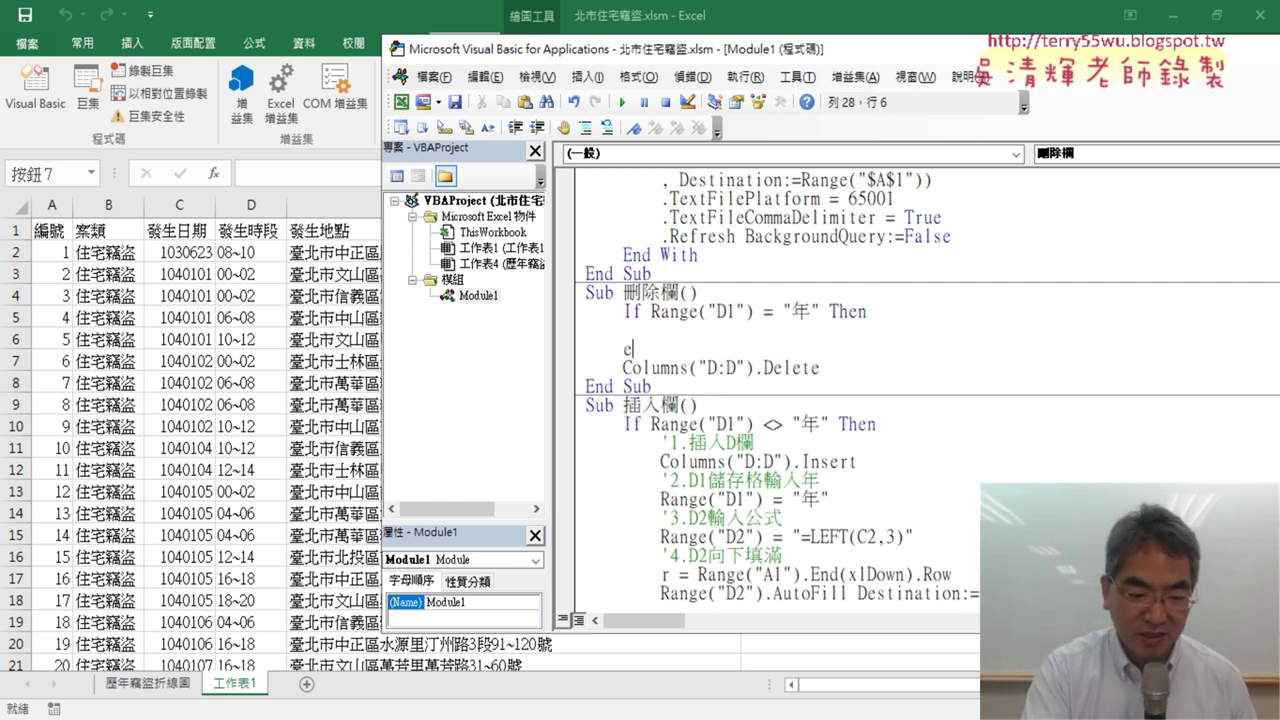
text(nd if)
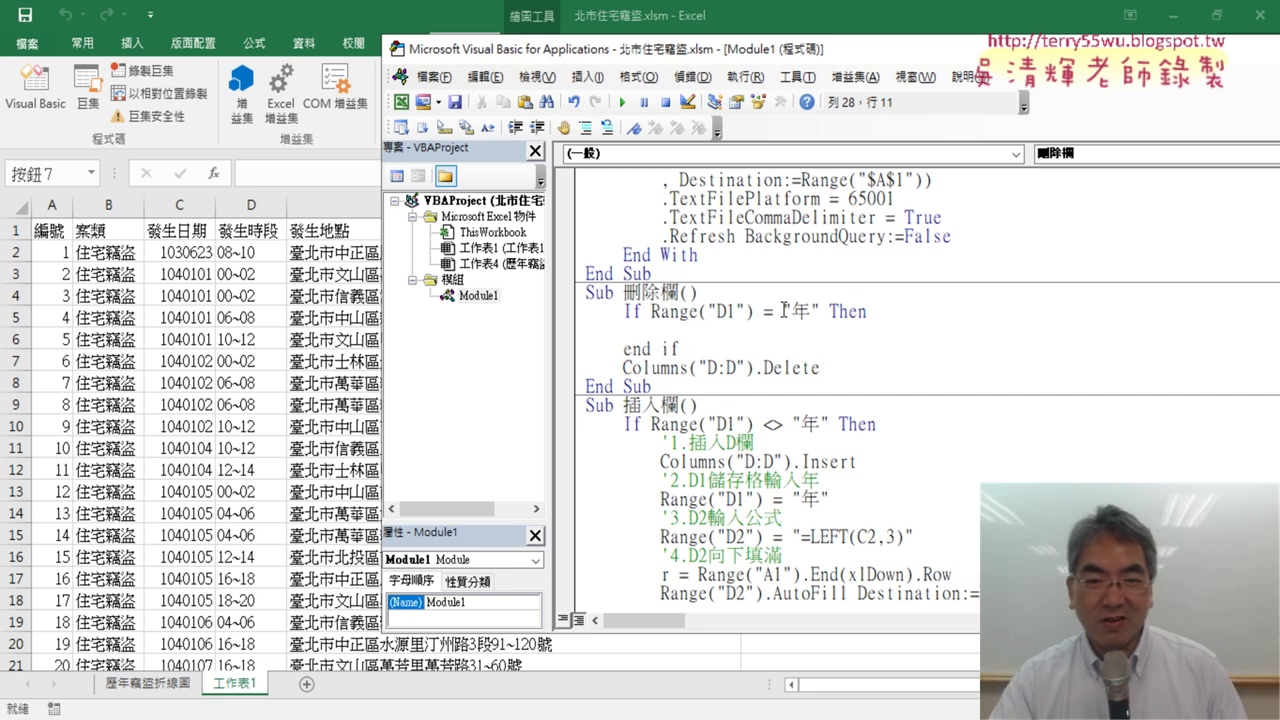
click(850, 438)
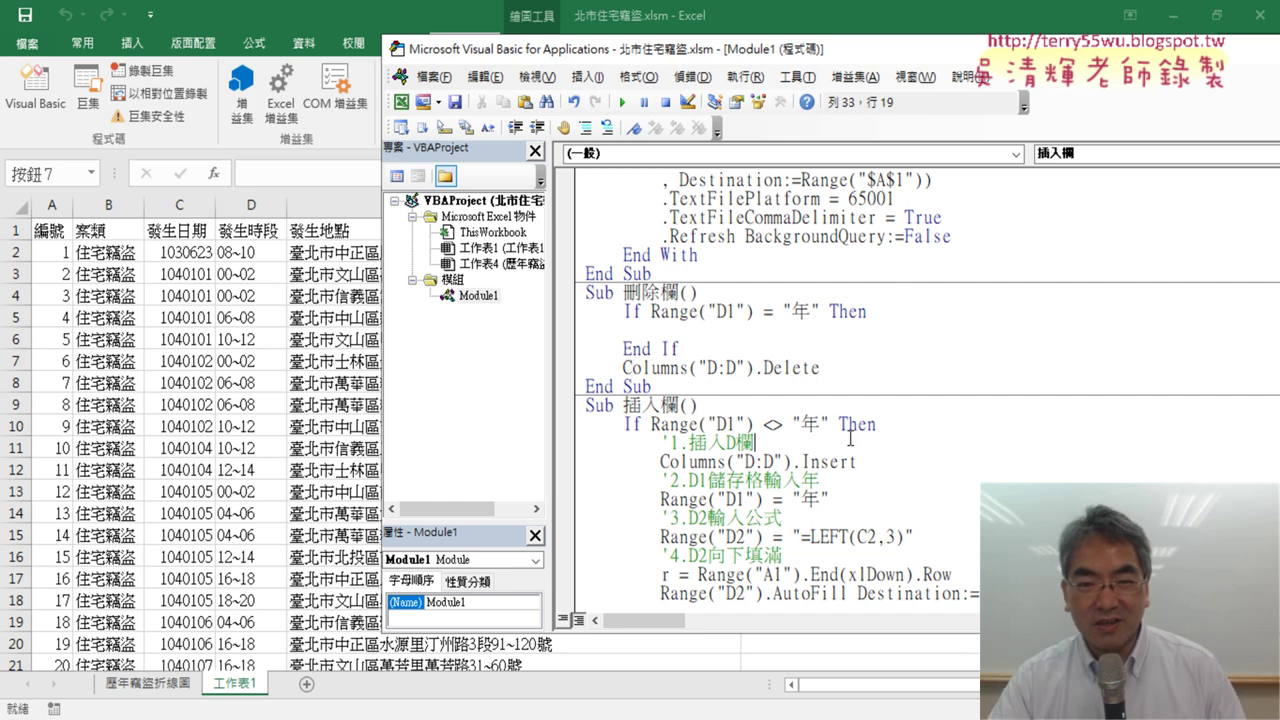
mouse_move(824, 370)
mouse_down()
mouse_move(619, 368)
mouse_move(626, 331)
mouse_up()
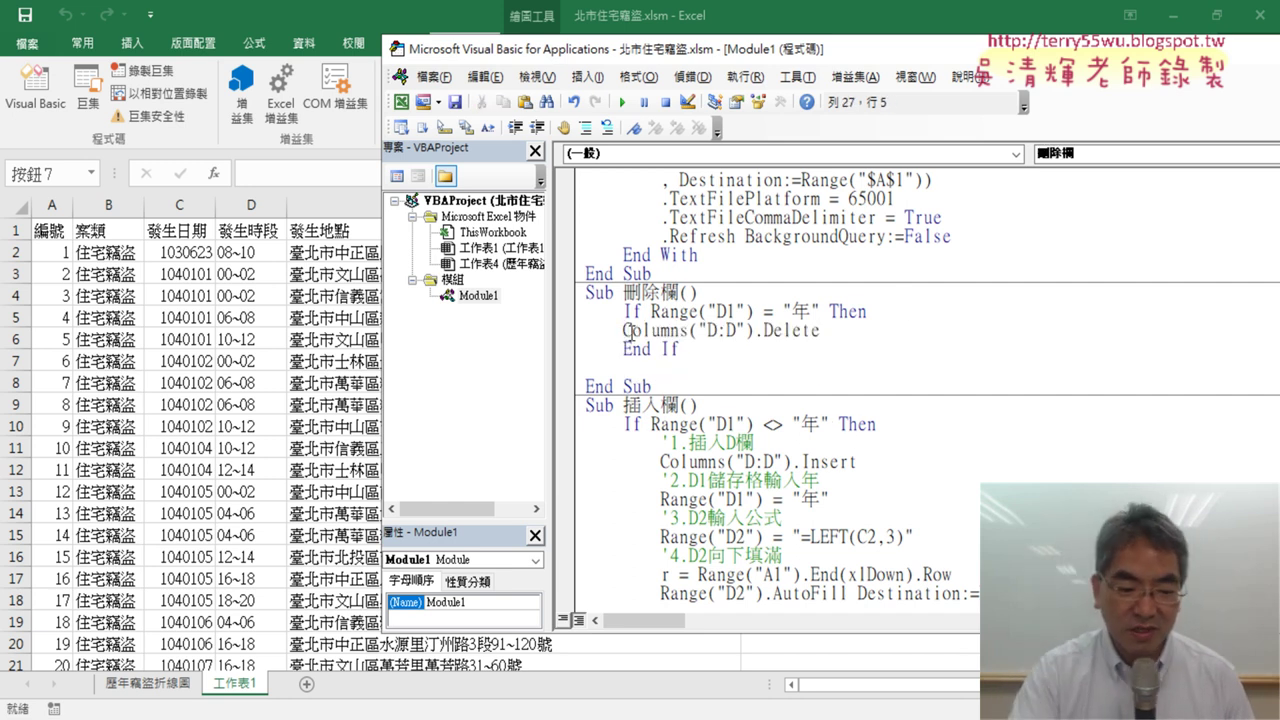
key(Tab)
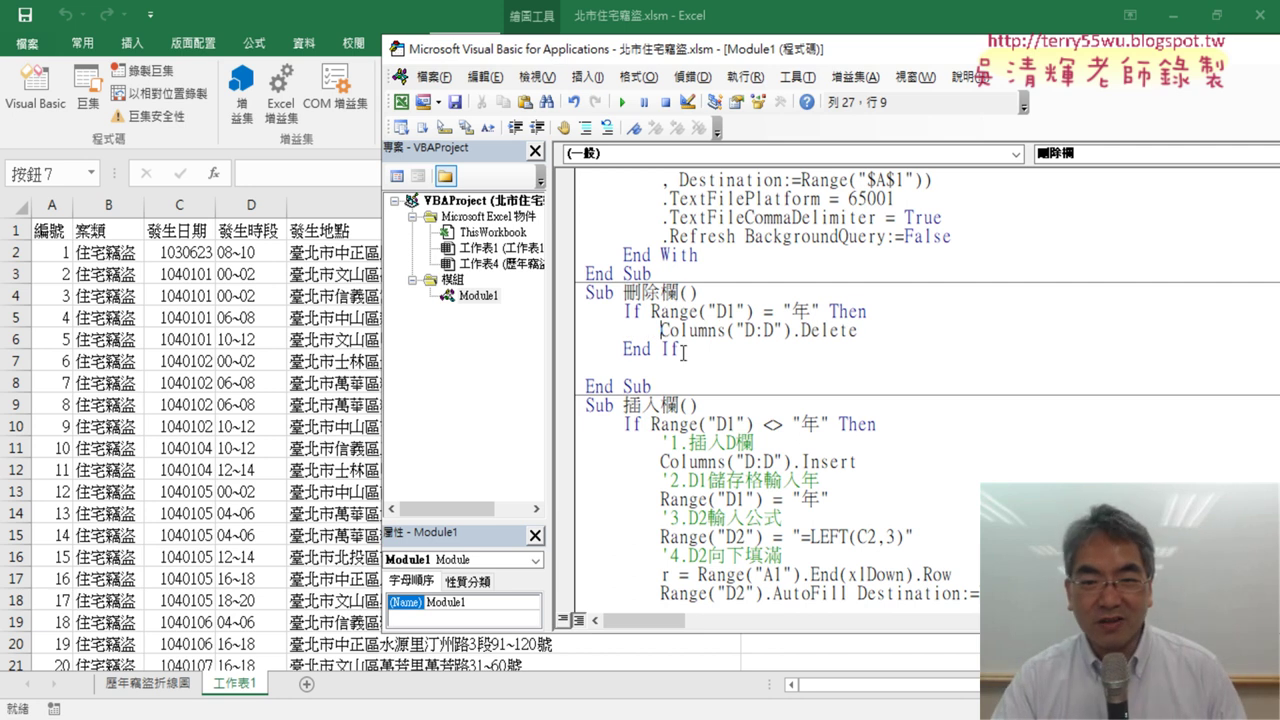
key(Delete)
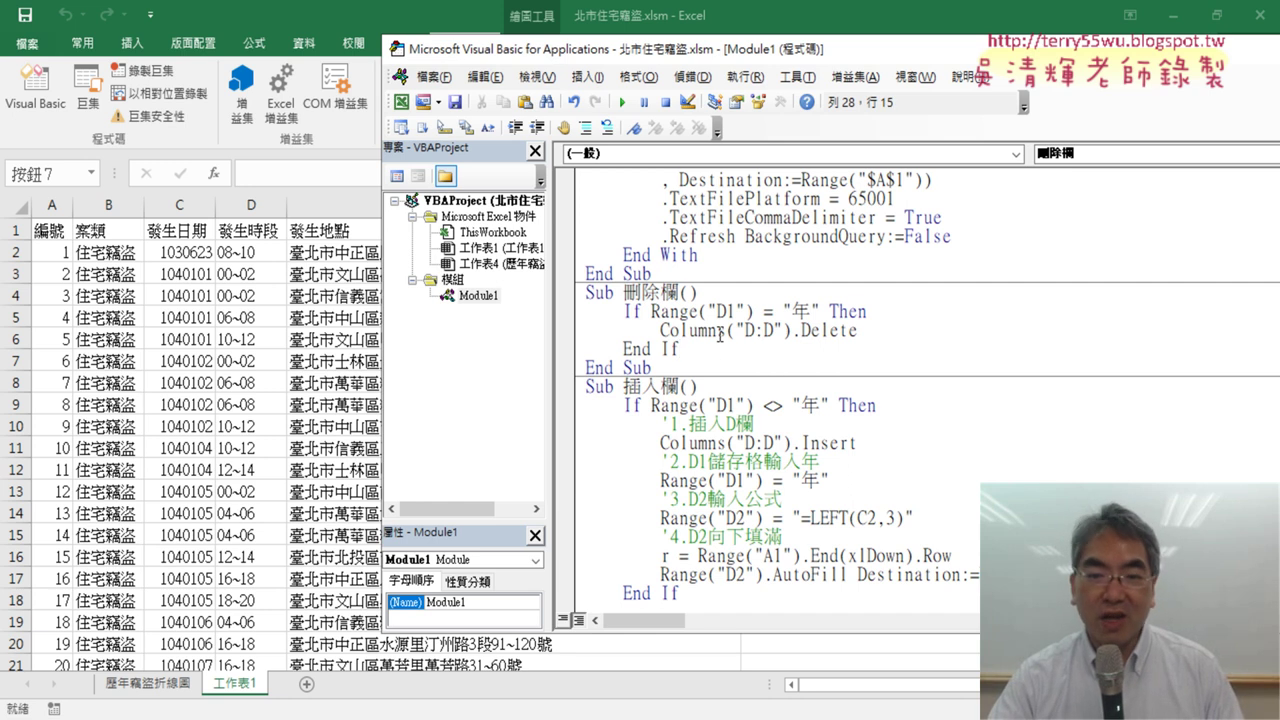
- Start stepping through 刪除欄 with F8 so execution pauses on the If Range("D1") = "年" line
key(F8)
key(F8)
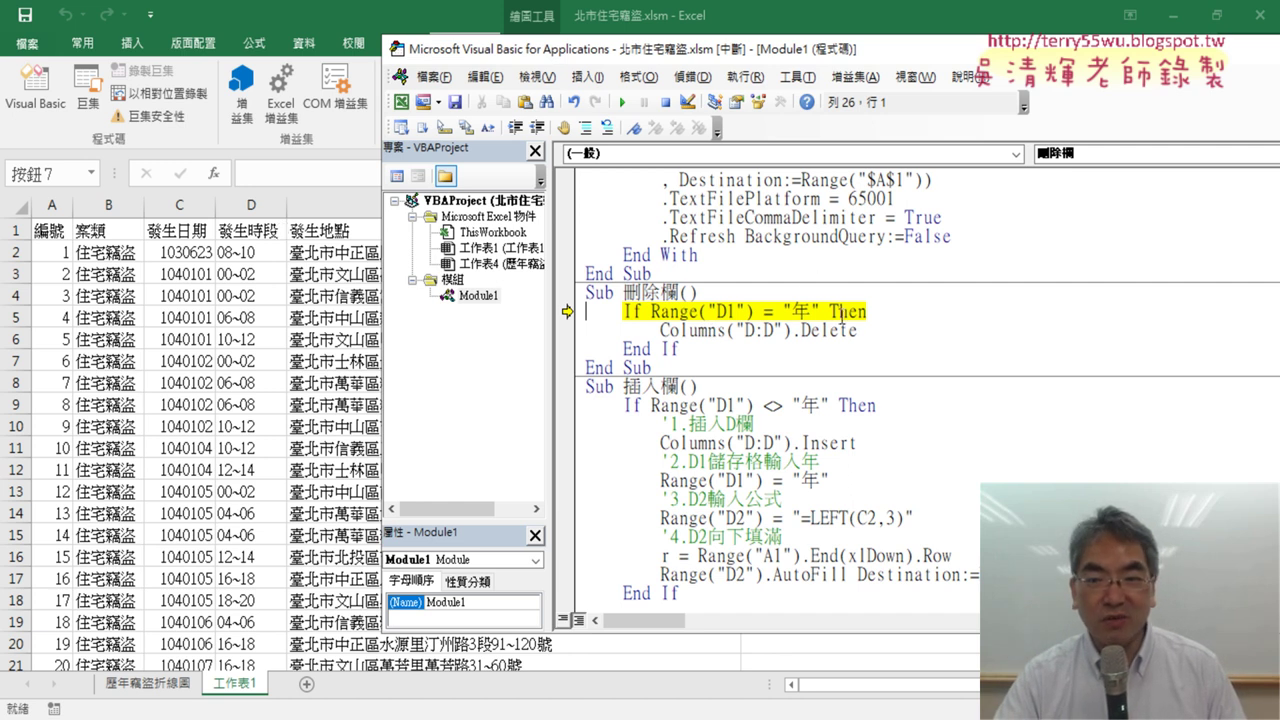
- Finish the current 刪除欄 run, then run 插入欄 to add the 年 column
key(F8)
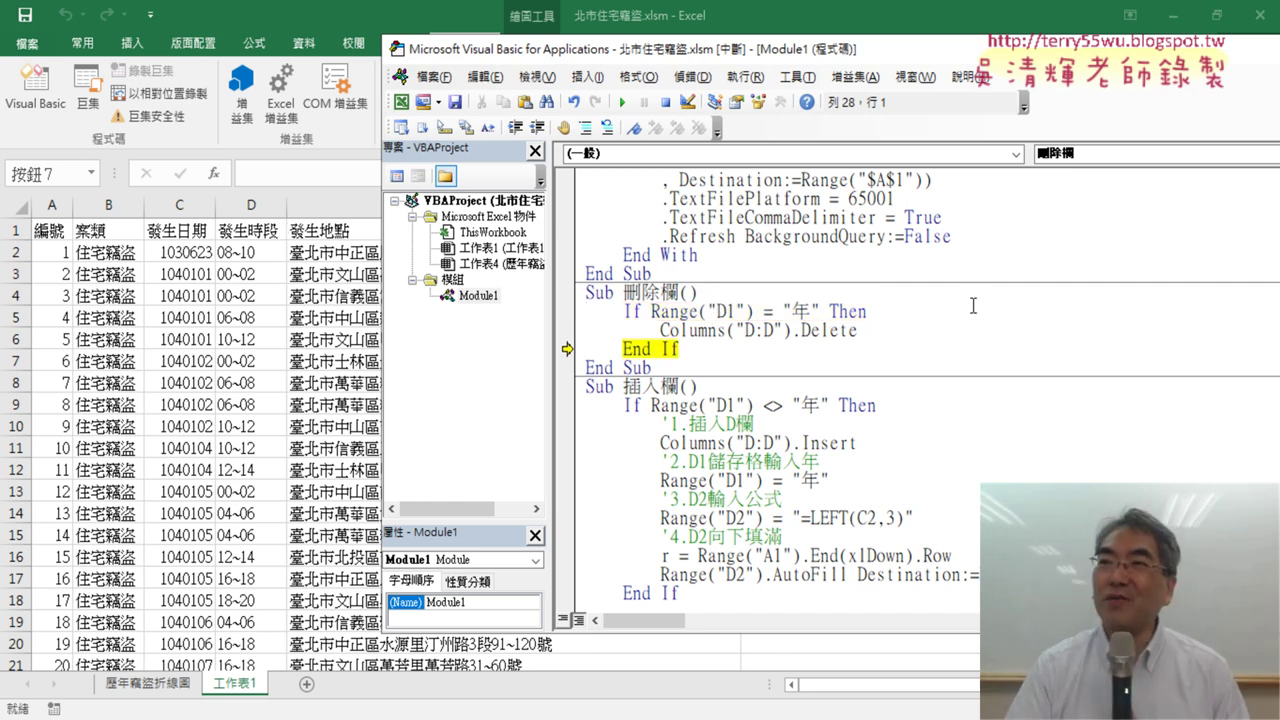
key(F8)
key(F8)
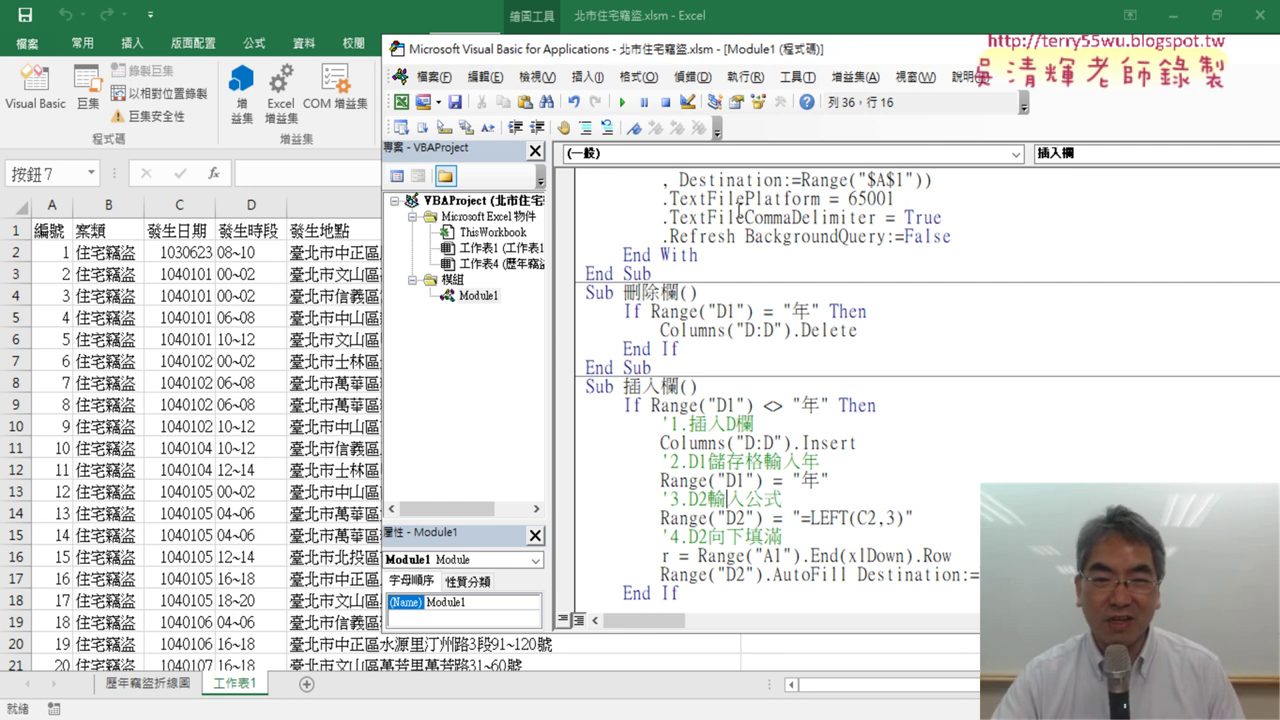
click(622, 102)
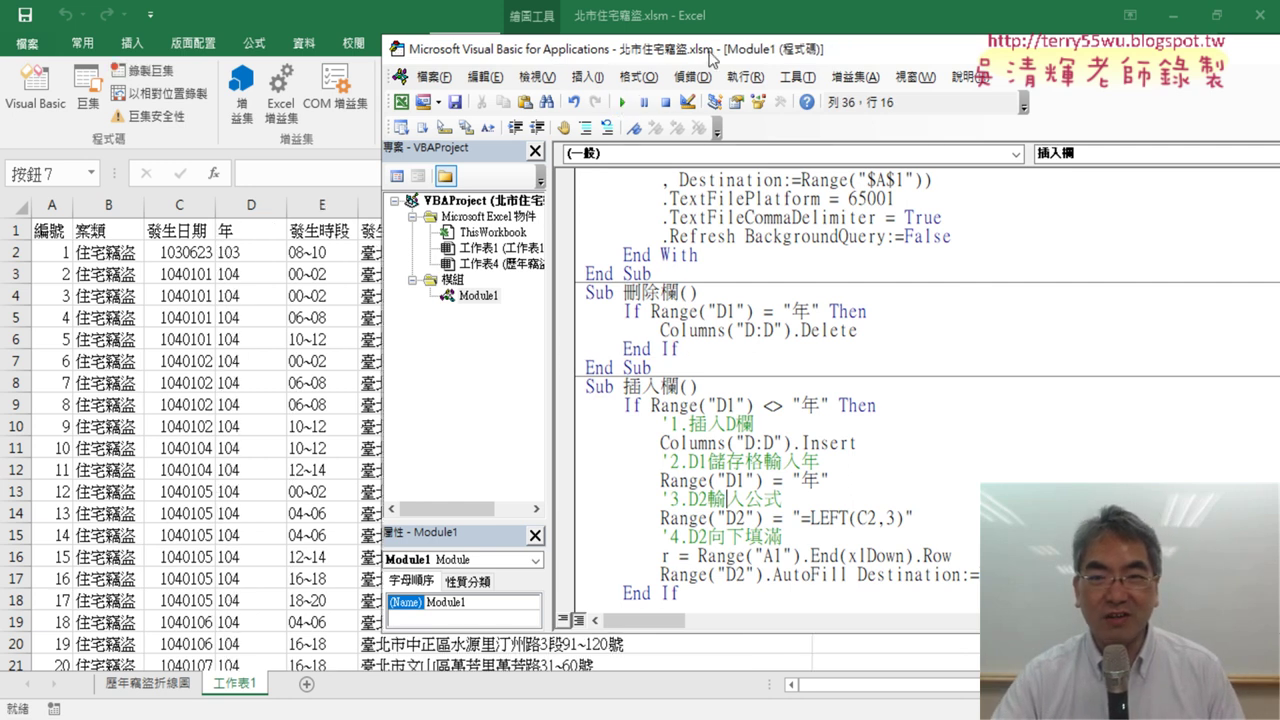
- Step through 刪除欄, confirming D1 = "年" is True so column D gets deleted
drag(710, 58, 790, 64)
click(823, 338)
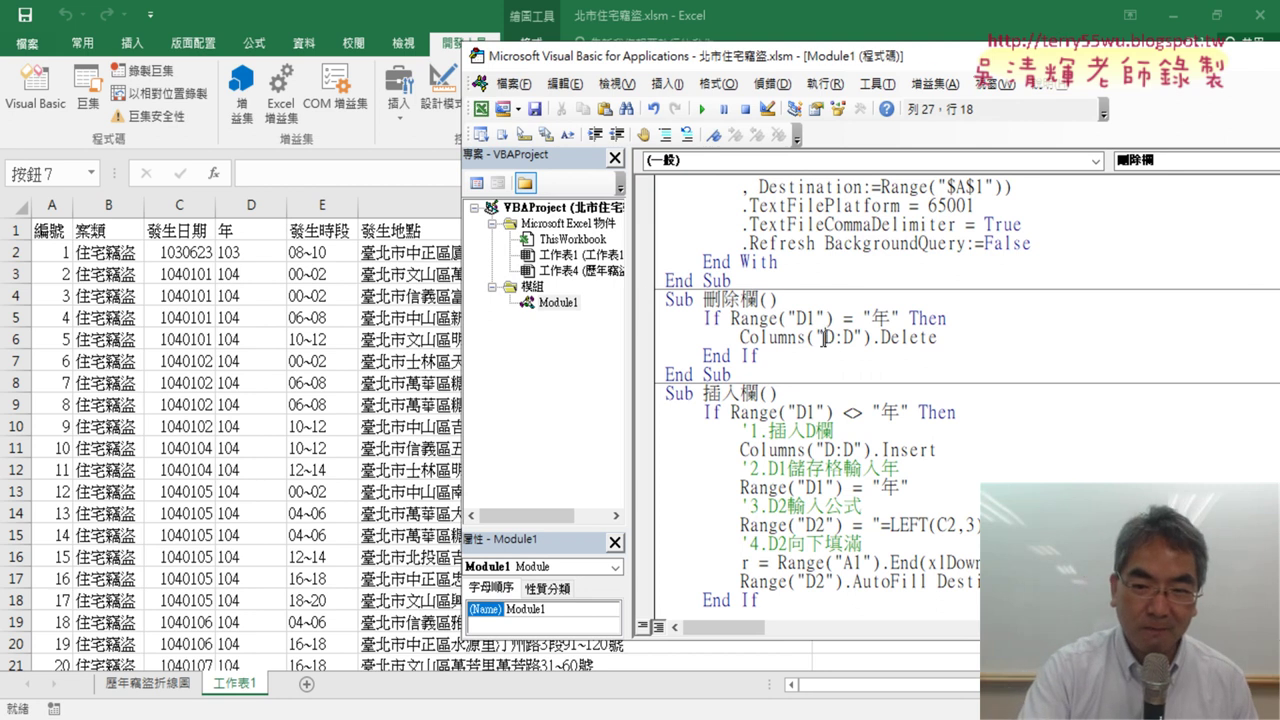
key(F8)
key(F8)
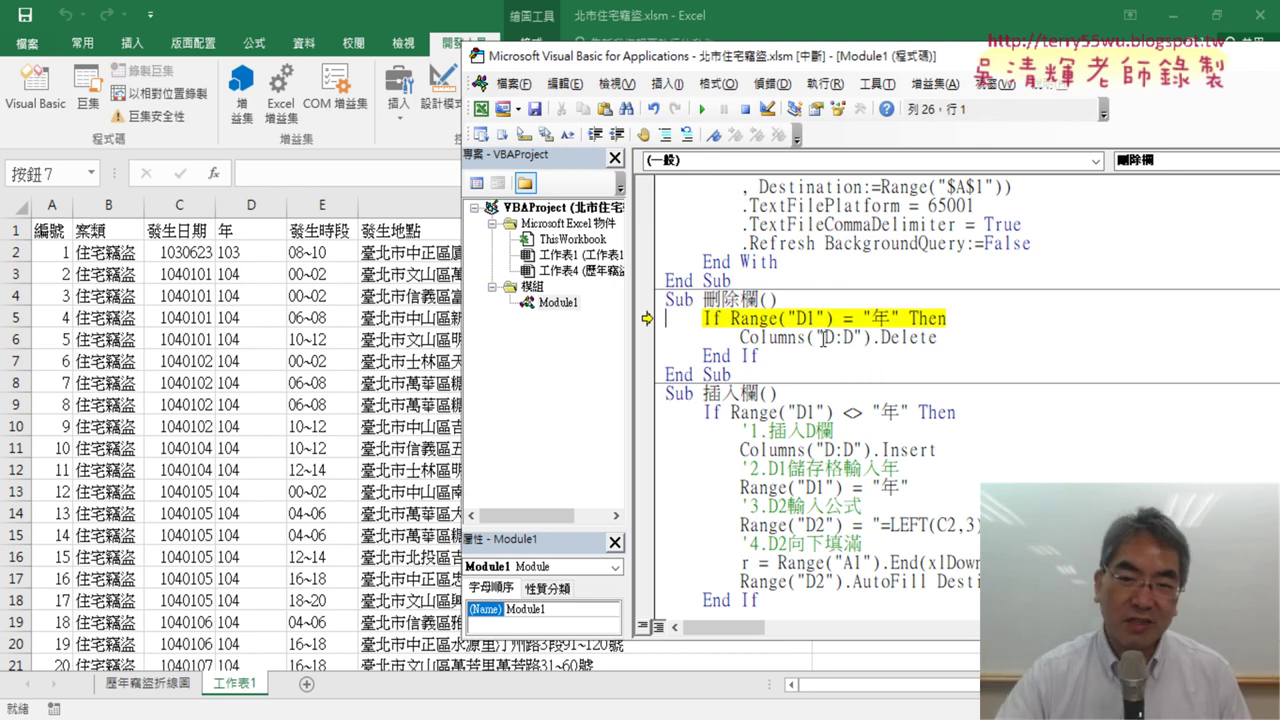
drag(730, 317, 895, 313)
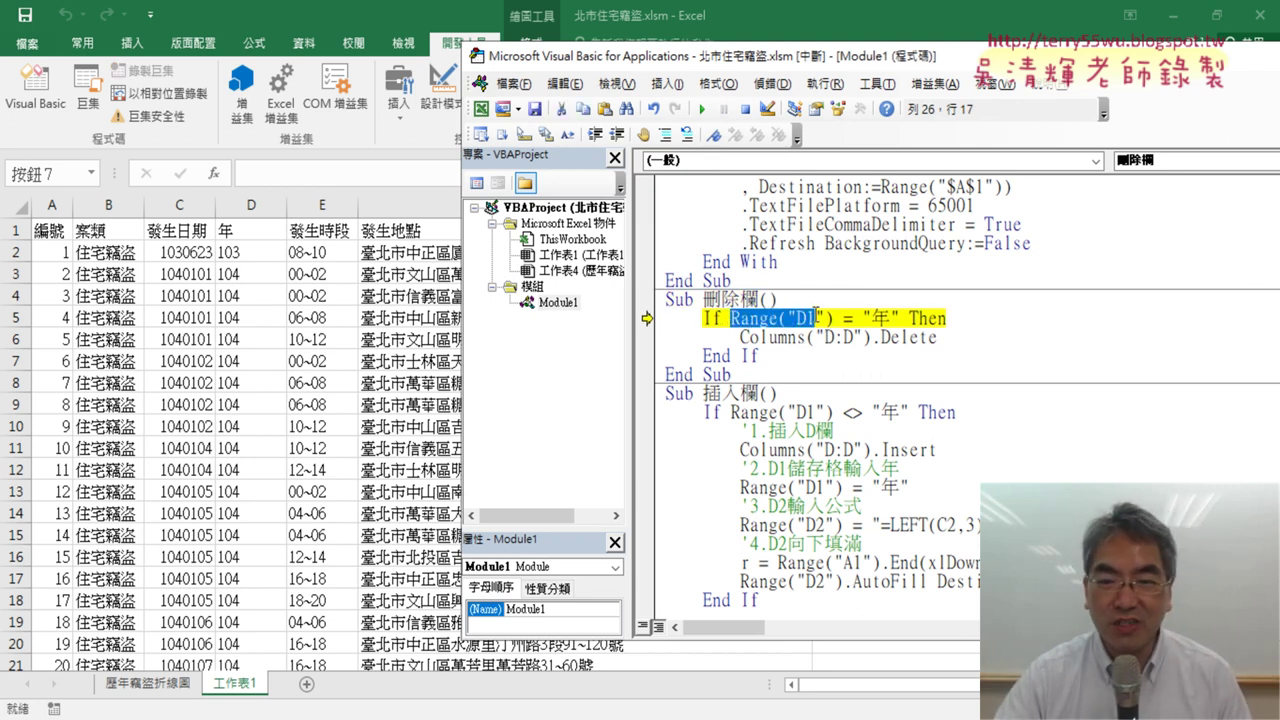
mouse_move(831, 325)
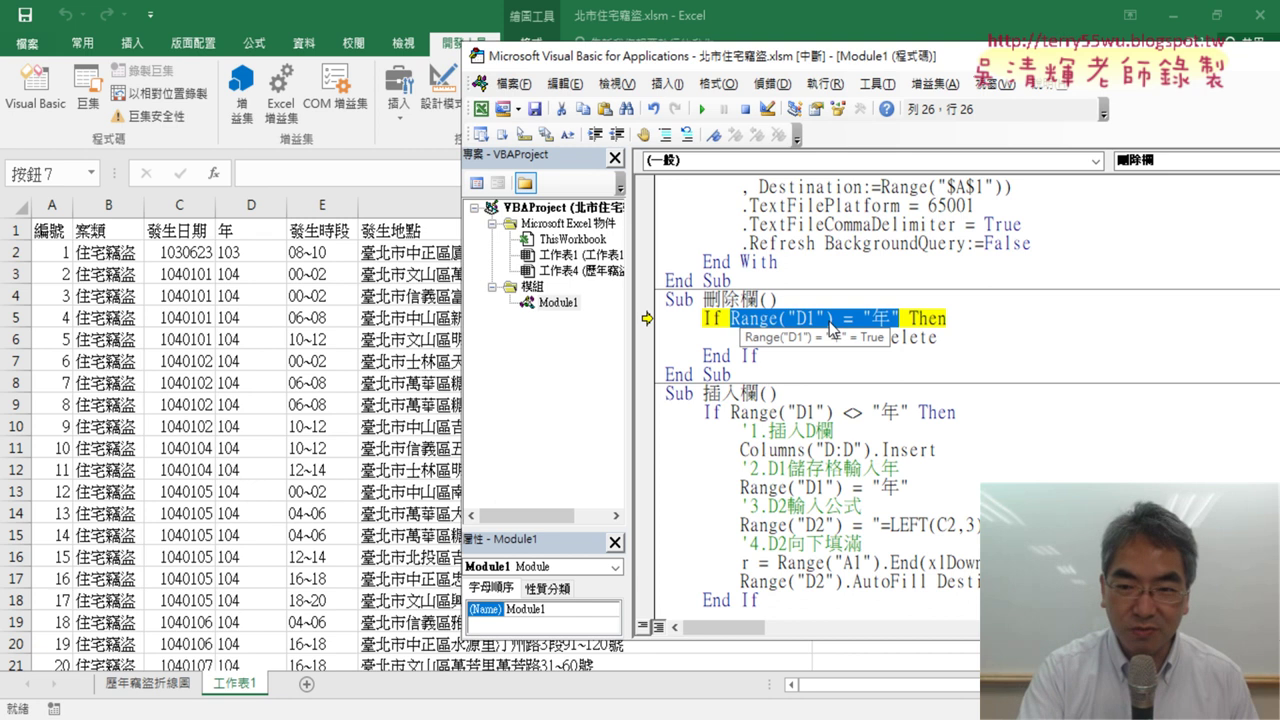
key(F8)
key(F8)
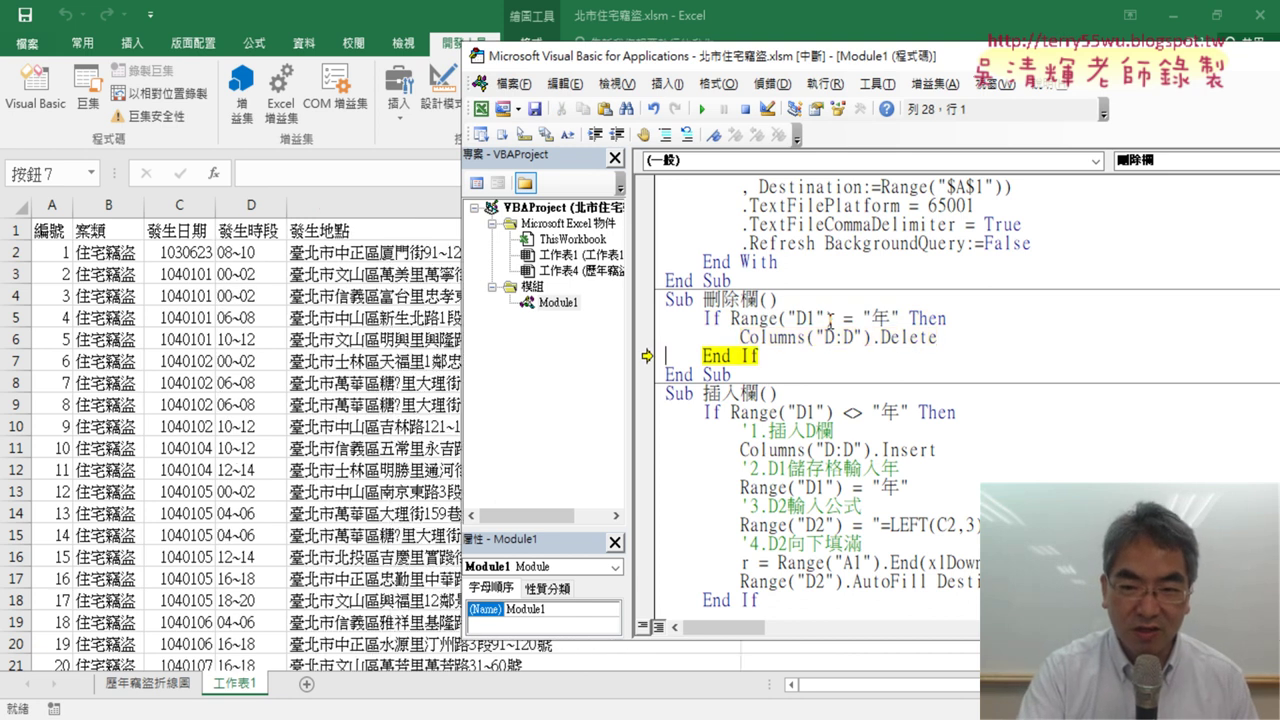
key(F8)
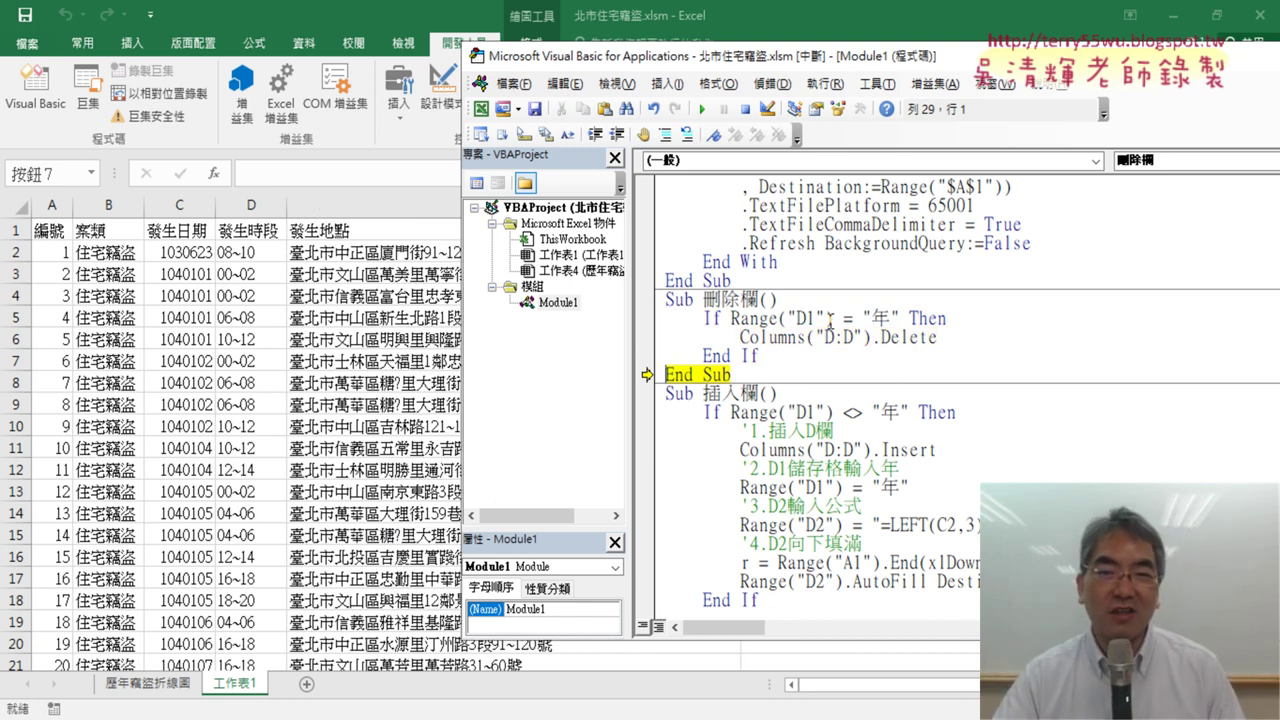
click(698, 110)
- Press 插入欄 repeatedly, then 刪除欄, then 插入欄 again, leaving exactly one 年 column in D
click(447, 355)
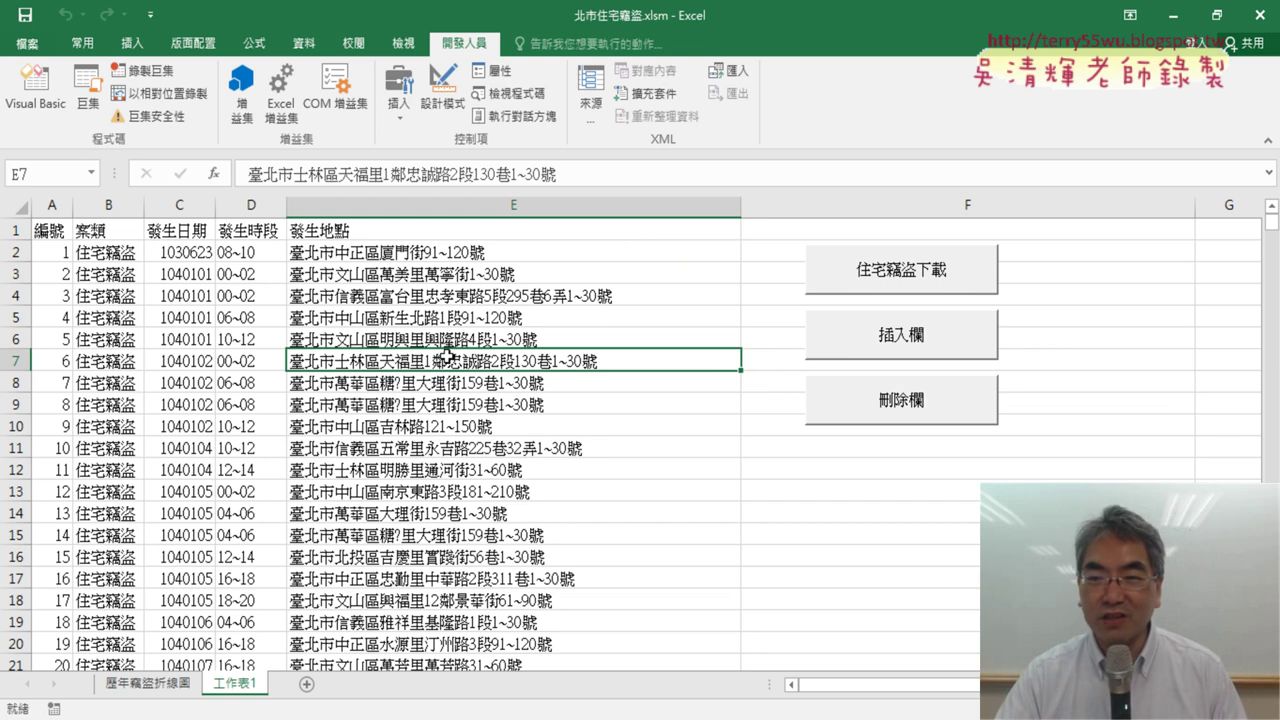
click(917, 346)
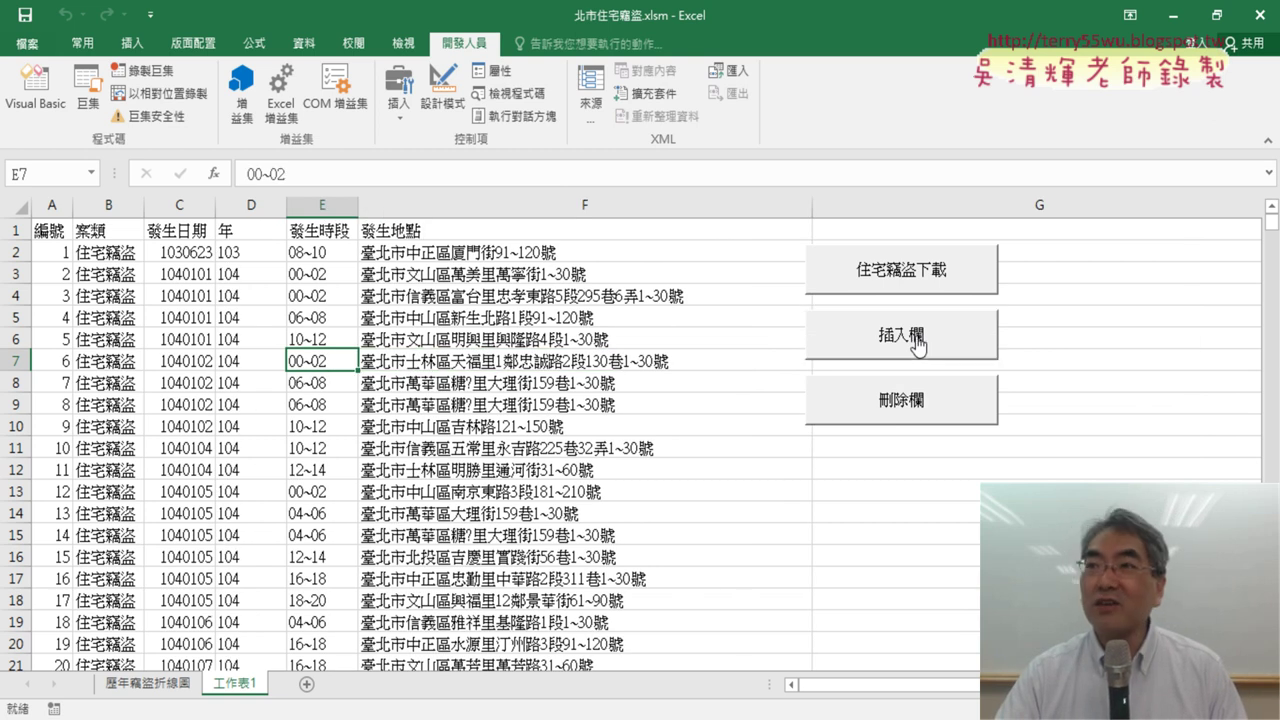
click(917, 344)
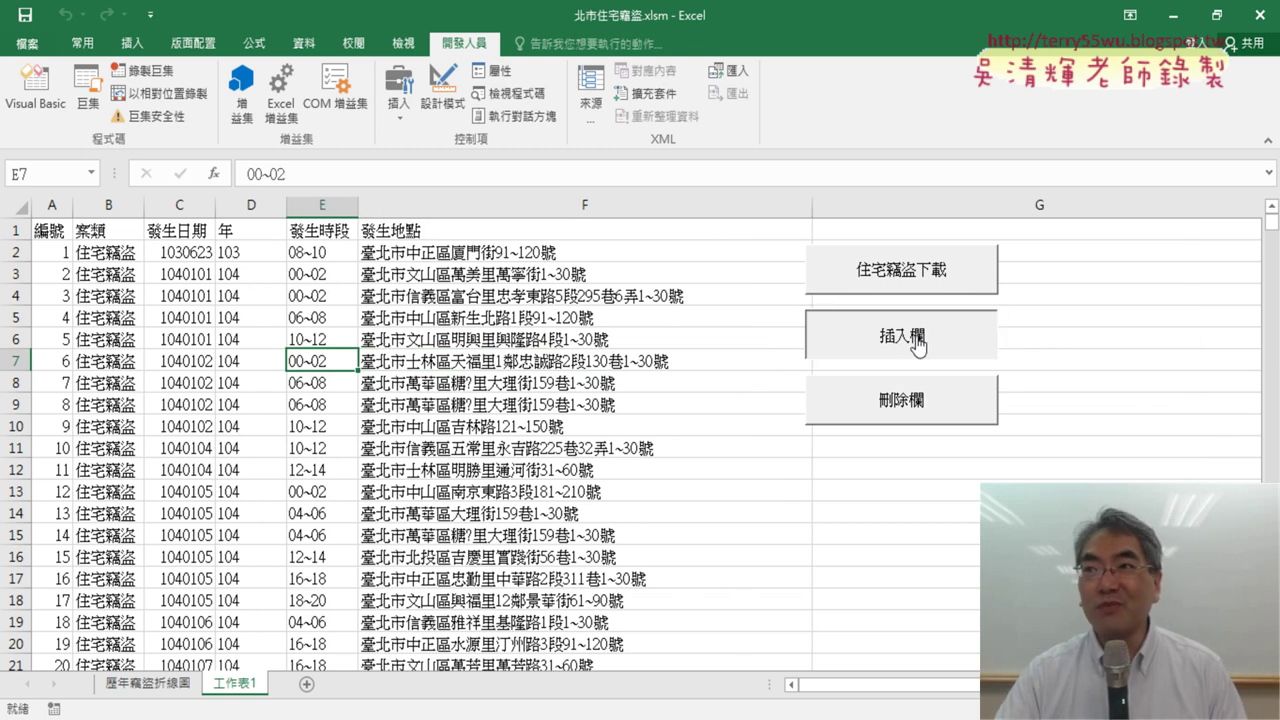
click(917, 344)
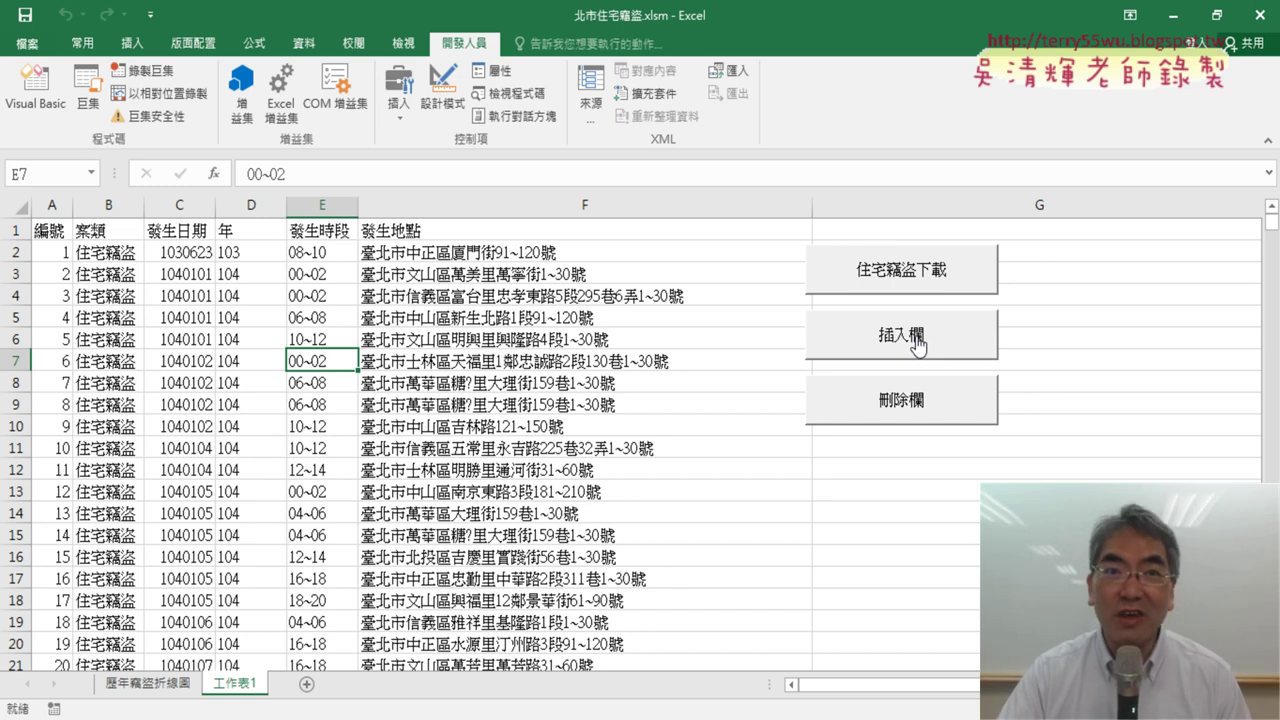
click(917, 344)
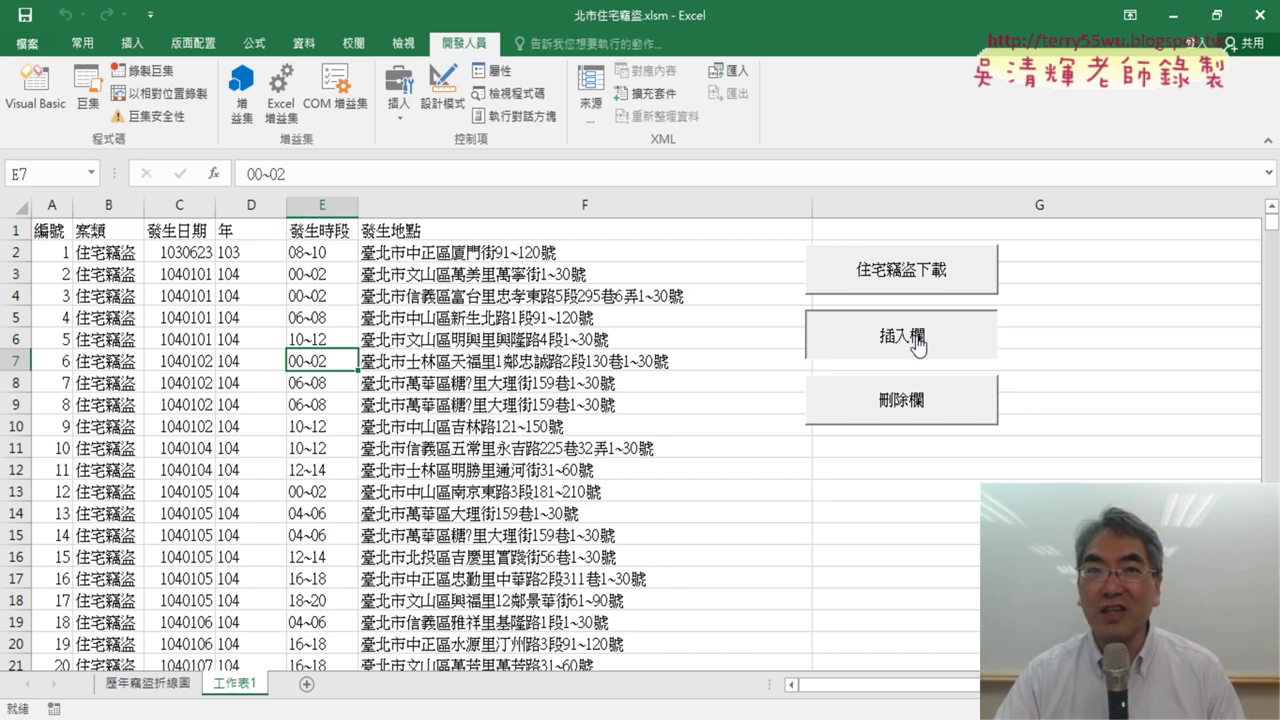
click(918, 400)
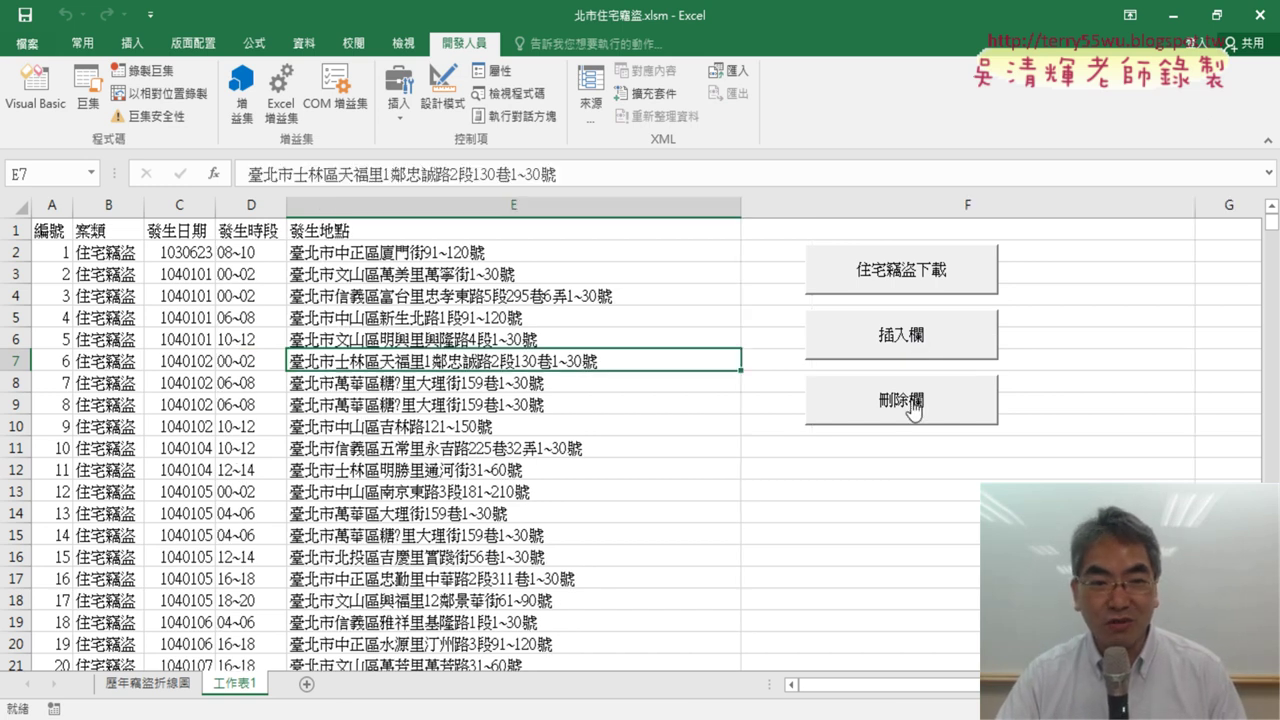
click(917, 344)
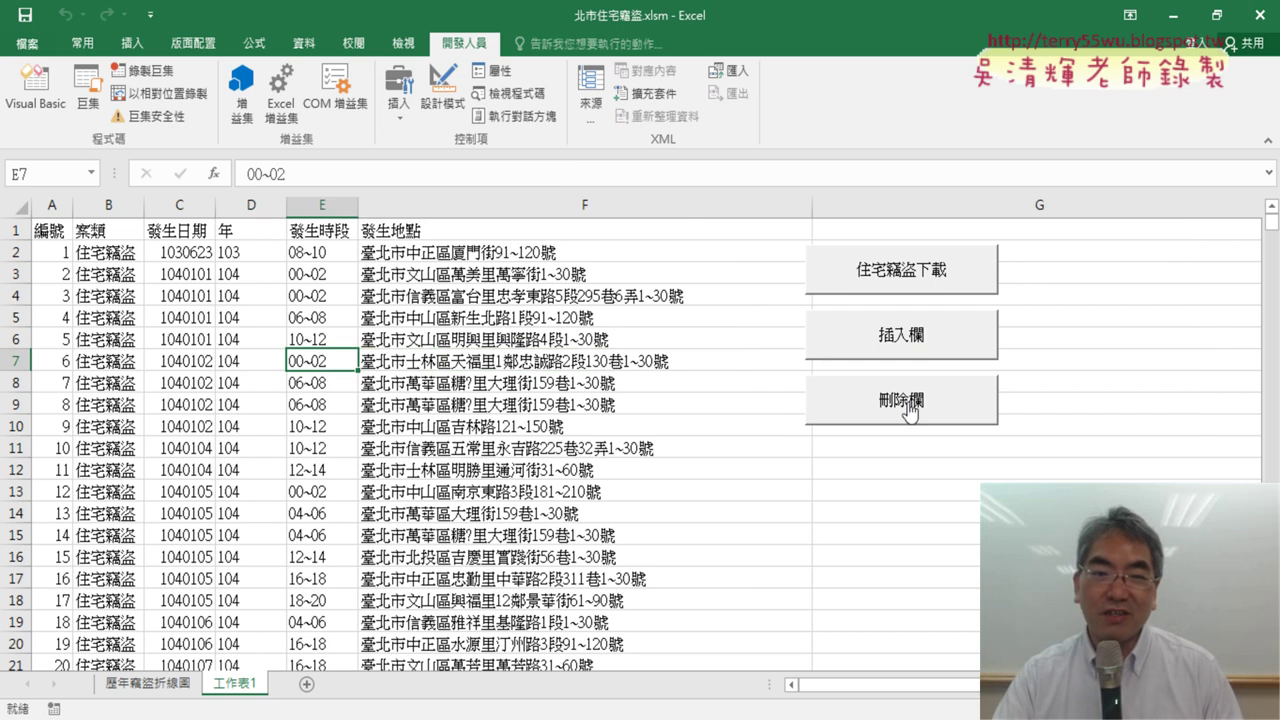
click(910, 410)
click(917, 344)
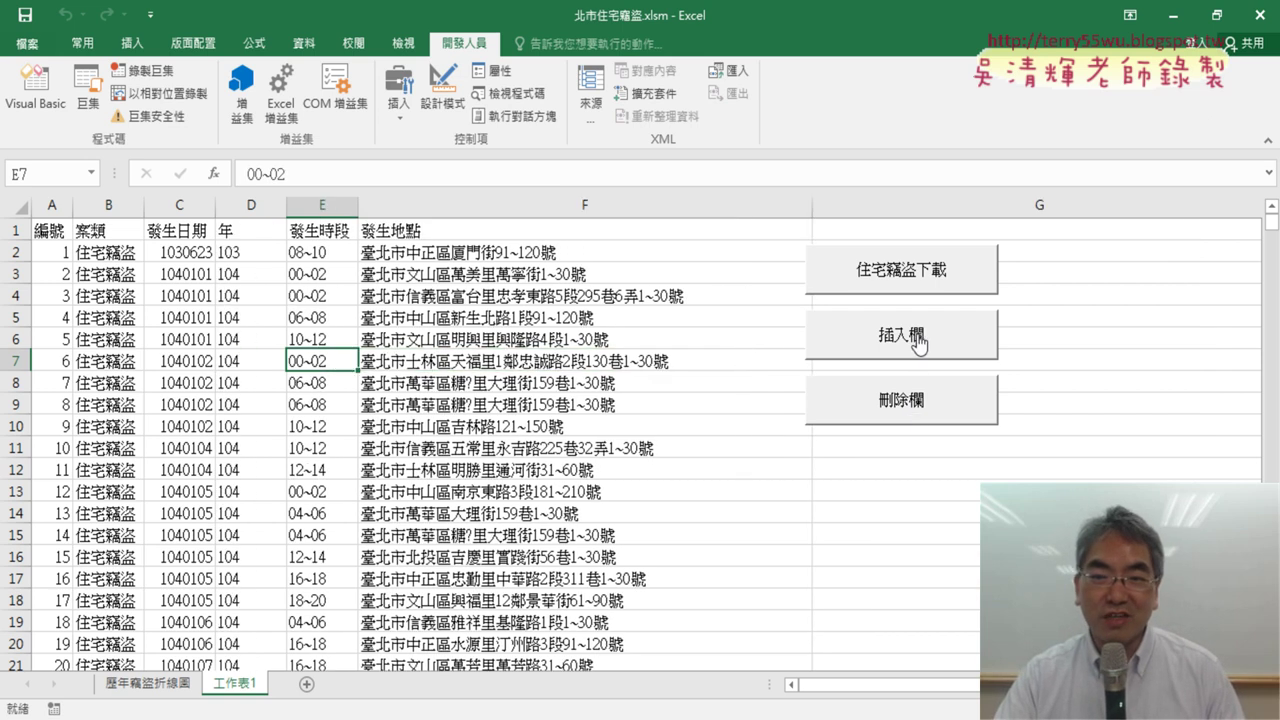
click(27, 95)
- Review the D1 guards in Module1: 插入欄 checks <> "年", 刪除欄 checks = "年"
scroll(763, 410, down, 1)
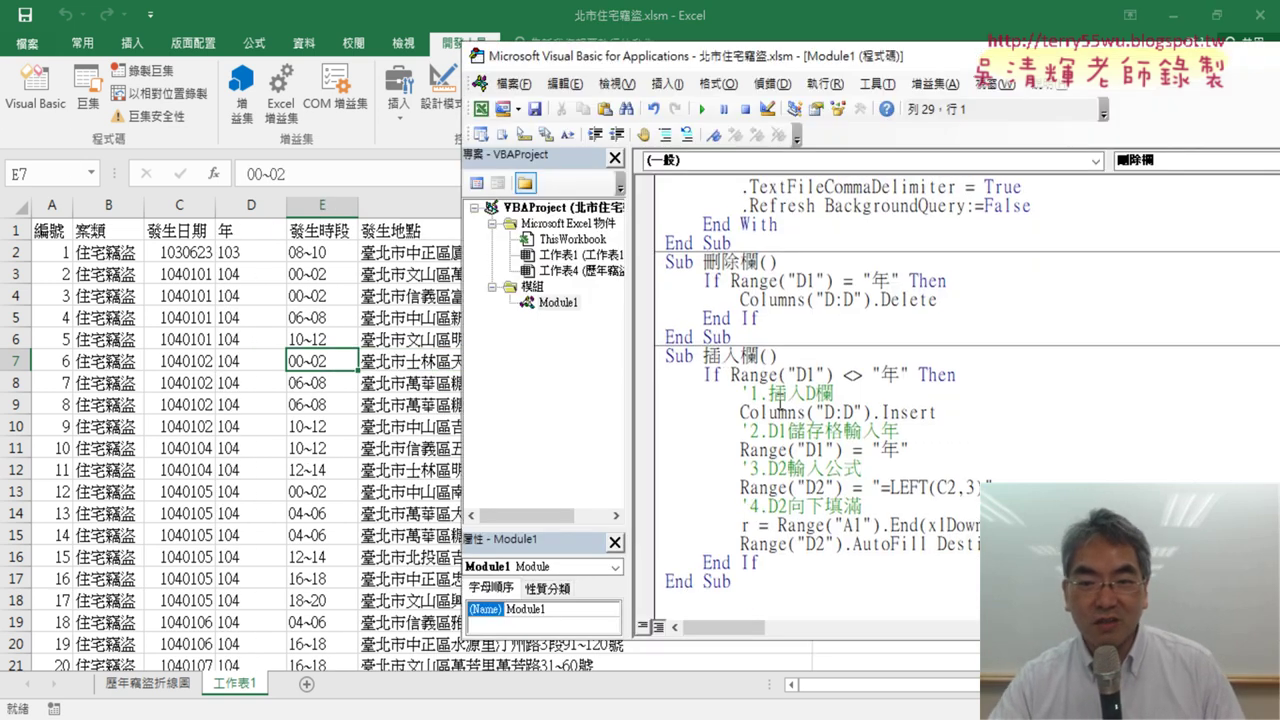
drag(958, 375, 664, 372)
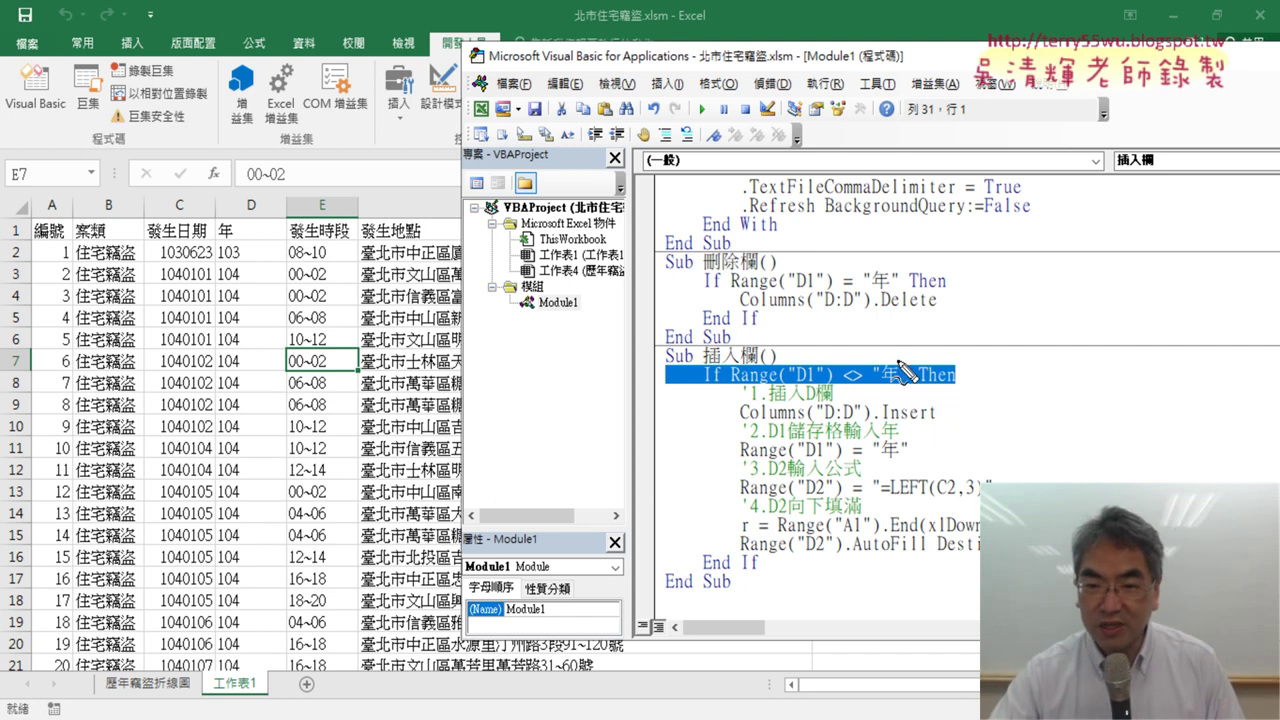
mouse_move(957, 393)
mouse_down()
mouse_move(955, 371)
mouse_move(955, 384)
mouse_up()
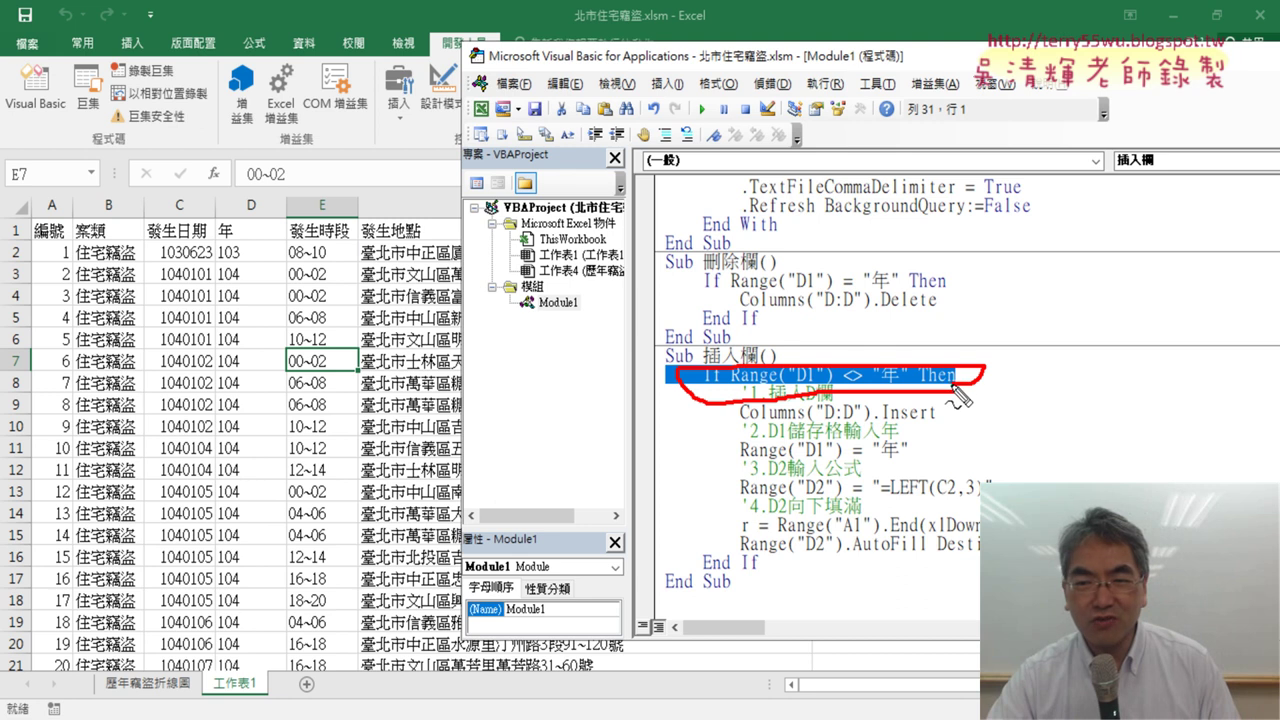
drag(694, 554, 772, 582)
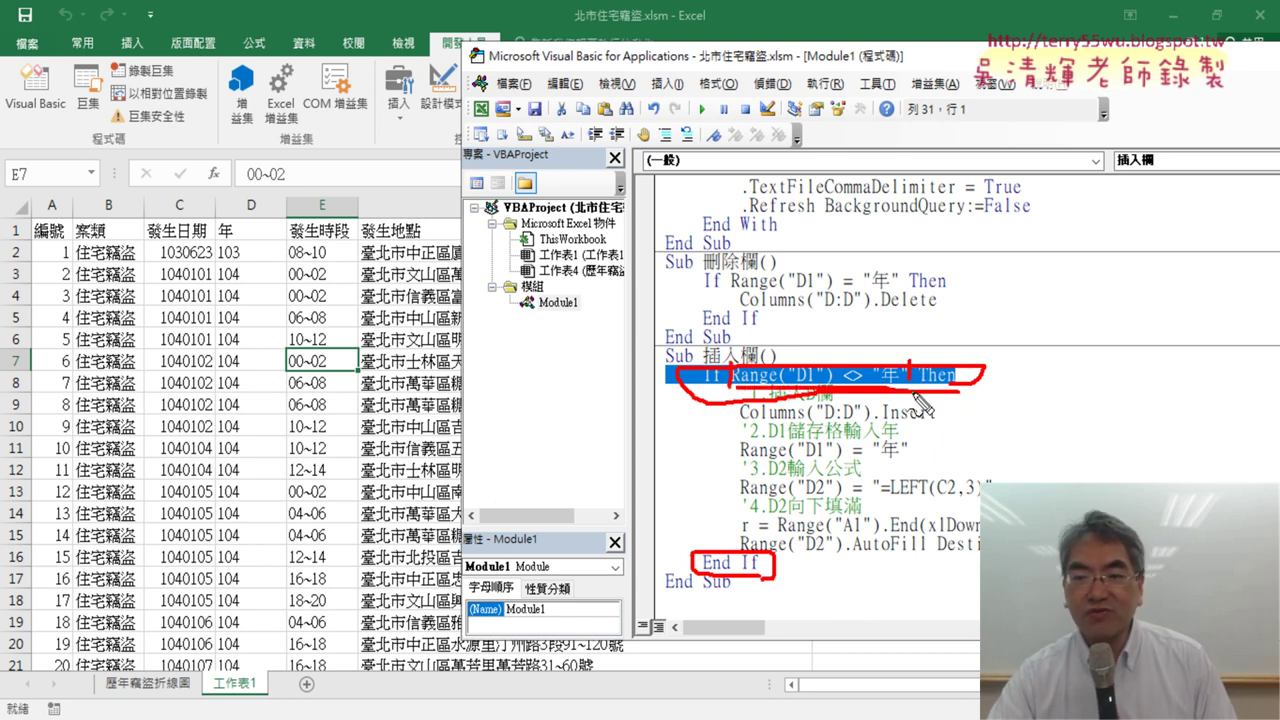
drag(990, 378, 997, 428)
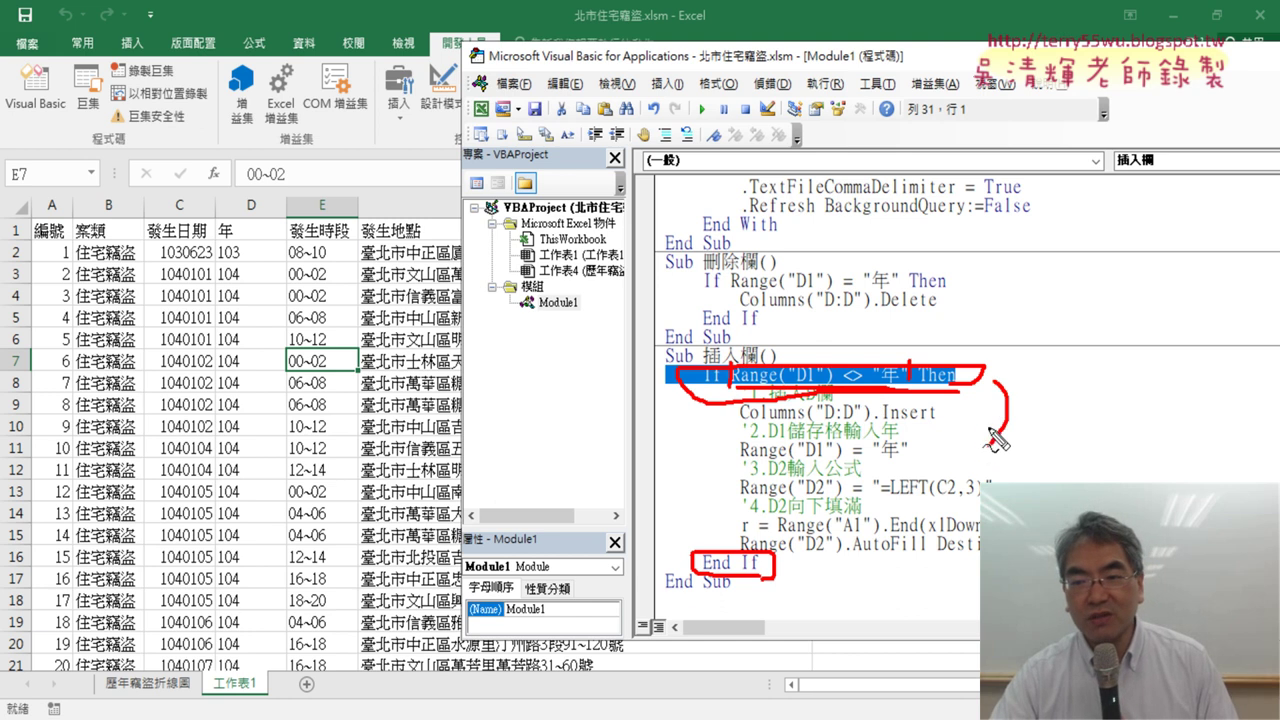
drag(697, 395, 655, 572)
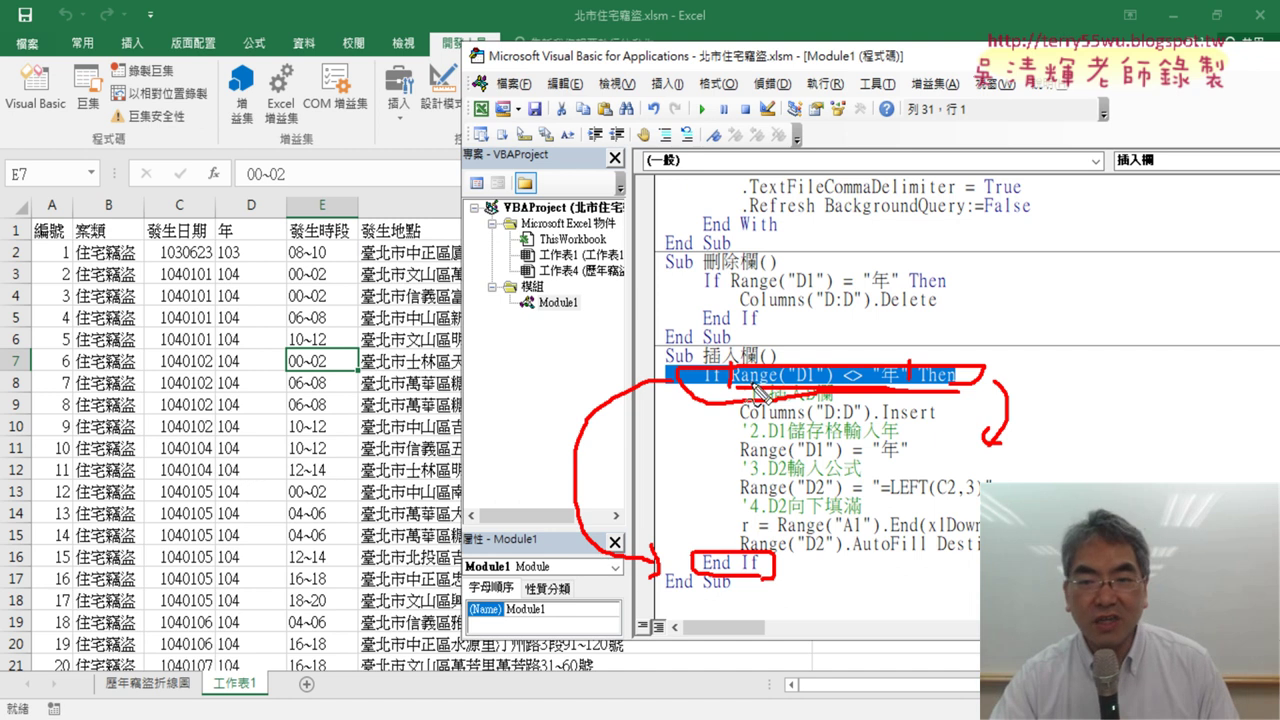
key(Escape)
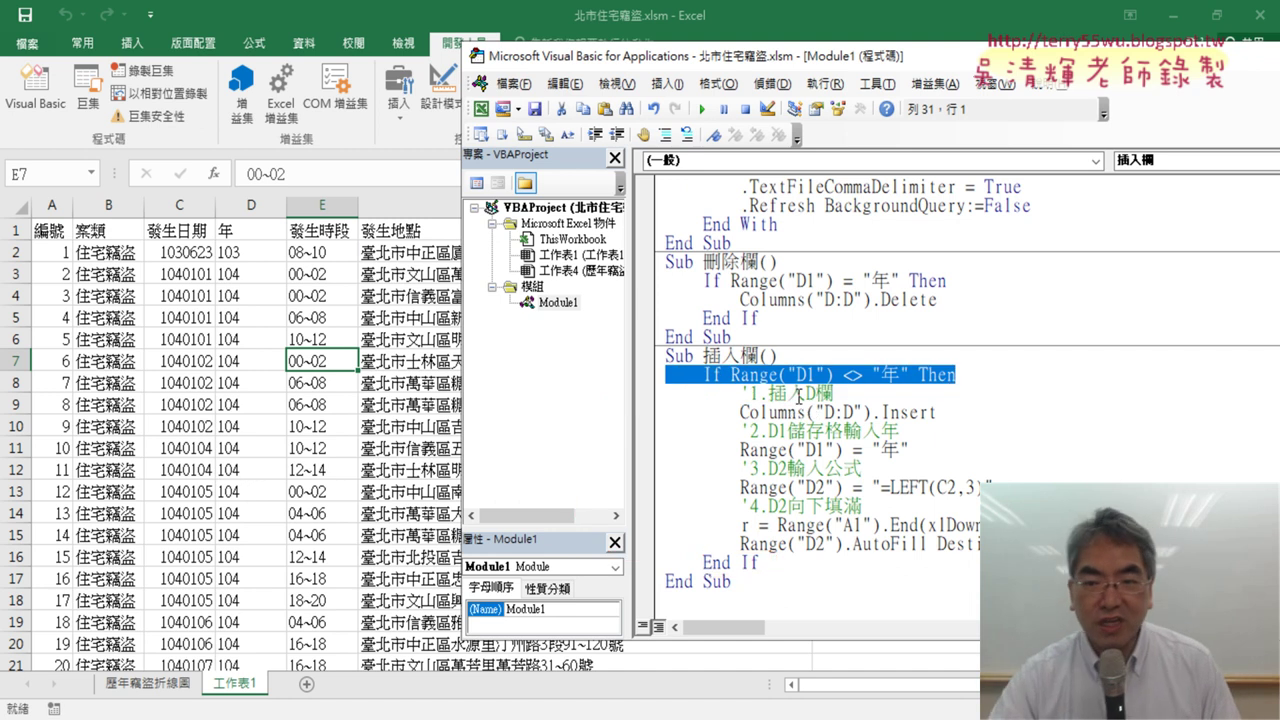
click(835, 376)
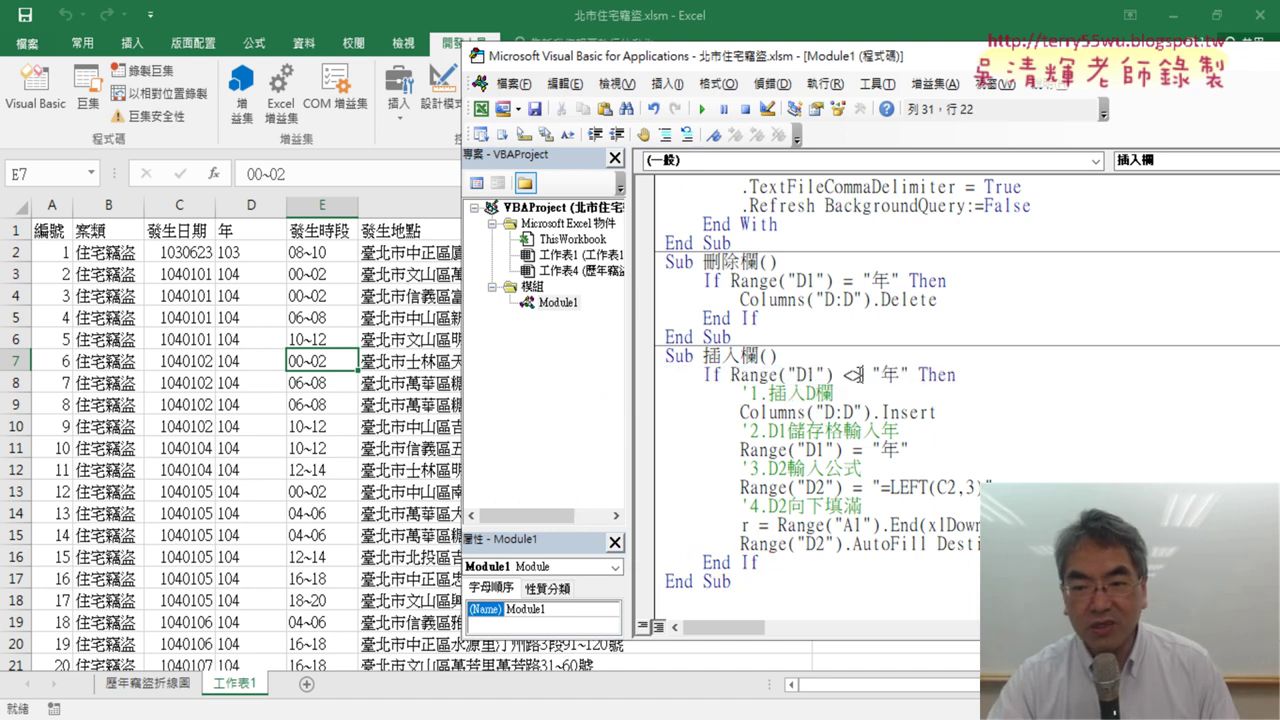
click(846, 281)
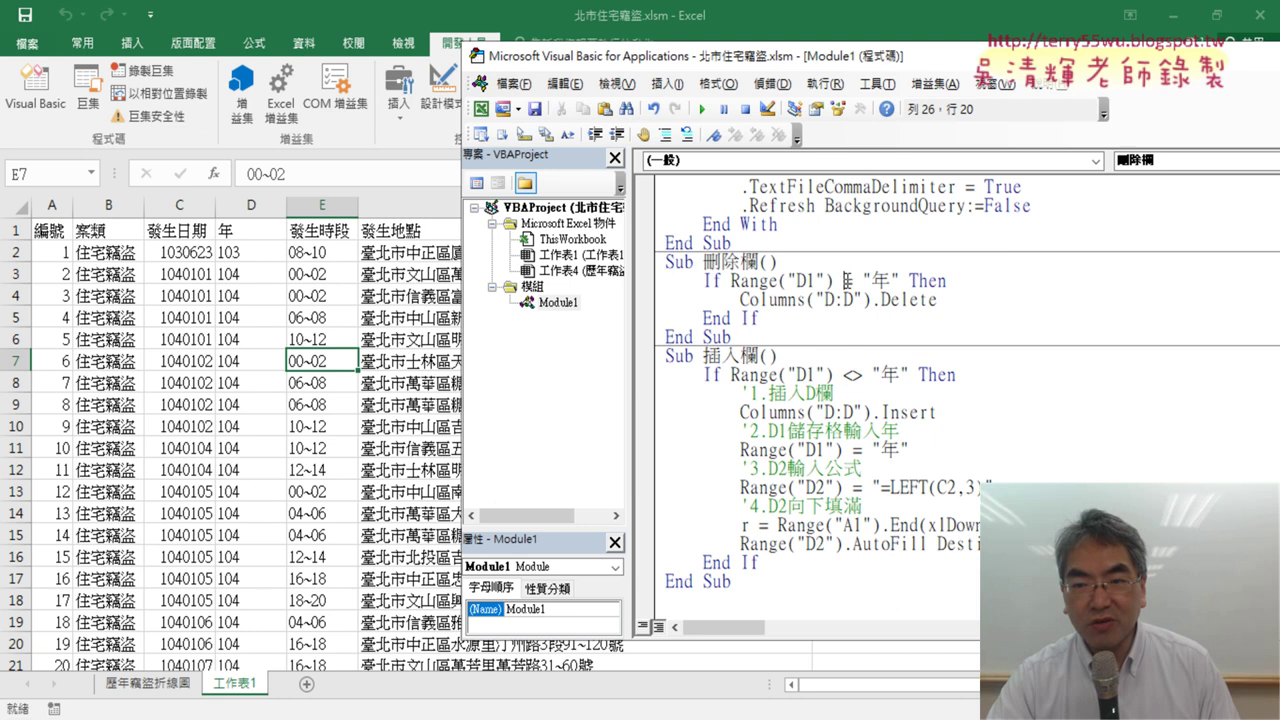